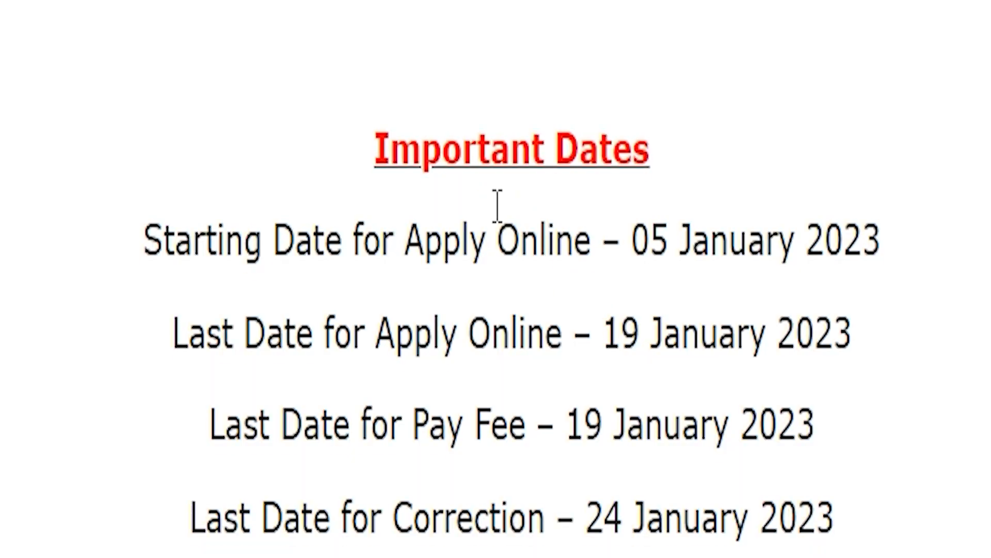
Highlight the application start date and the 19 January 2023 last date to apply
left_click_drag(644, 78, 880, 39)
left_click_drag(610, 153, 864, 164)
scroll(571, 166, "down", 7)
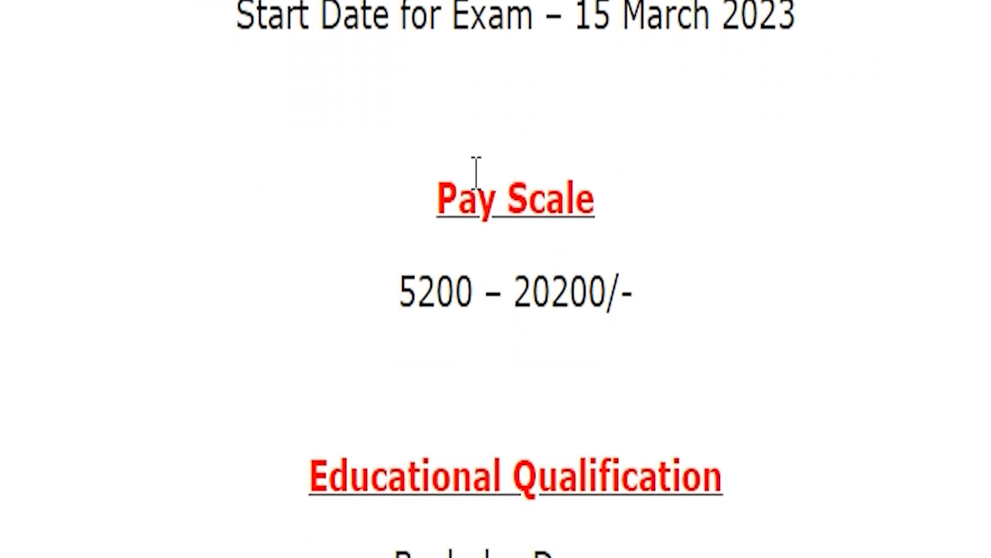
scroll(354, 223, "down", 5)
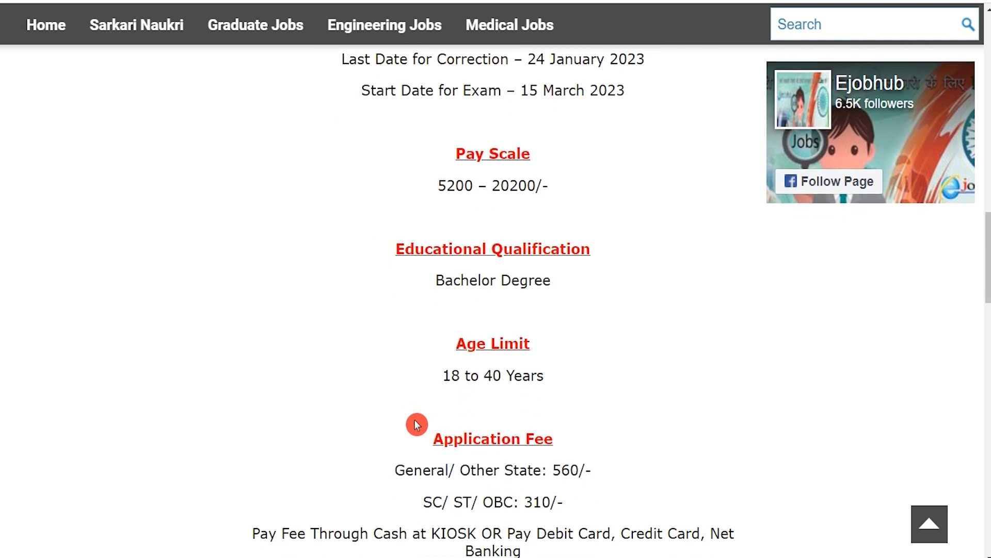
Scroll to Important Links and point out the Official Notification Pdf link
scroll(417, 424, "down", 9)
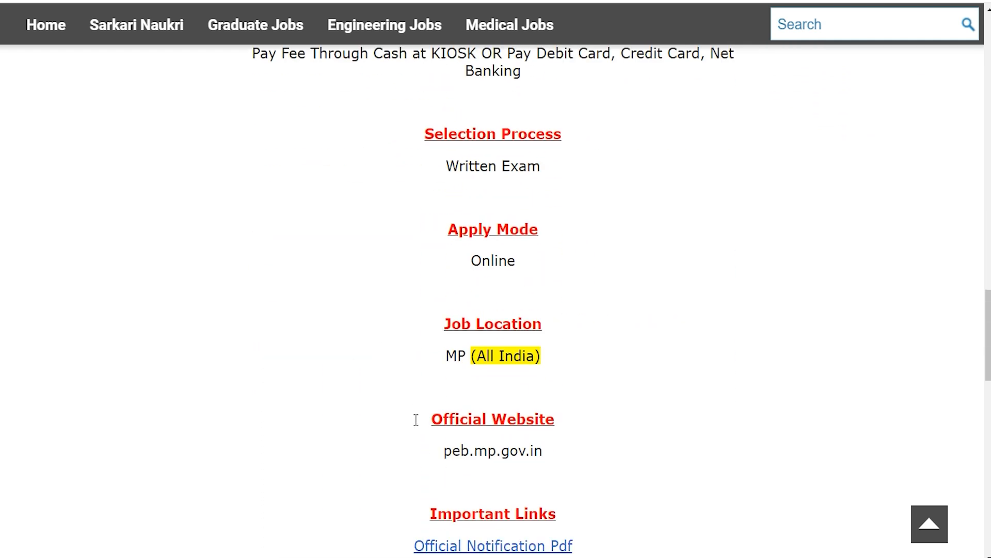
left_click_drag(457, 356, 519, 394)
scroll(460, 433, "down", 1)
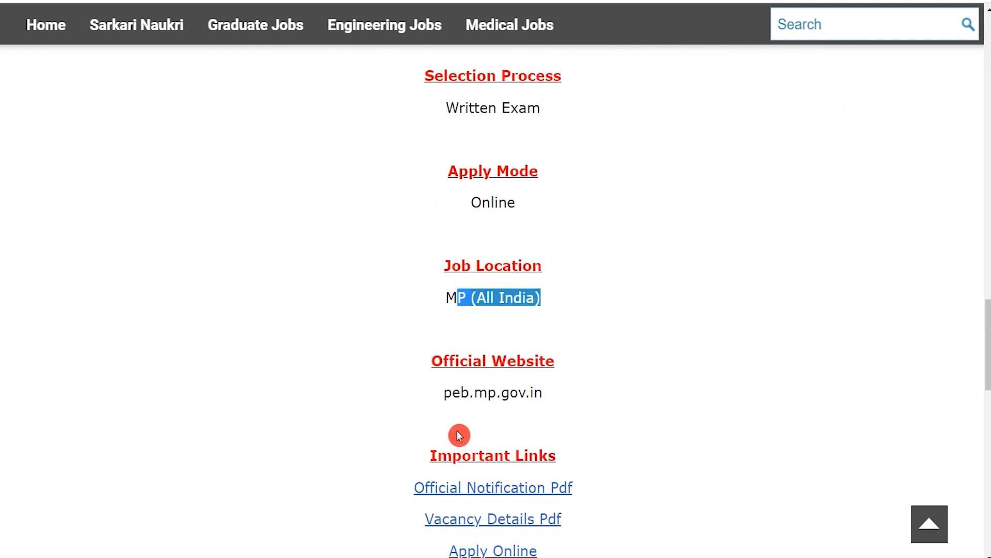
left_click_drag(438, 426, 546, 428)
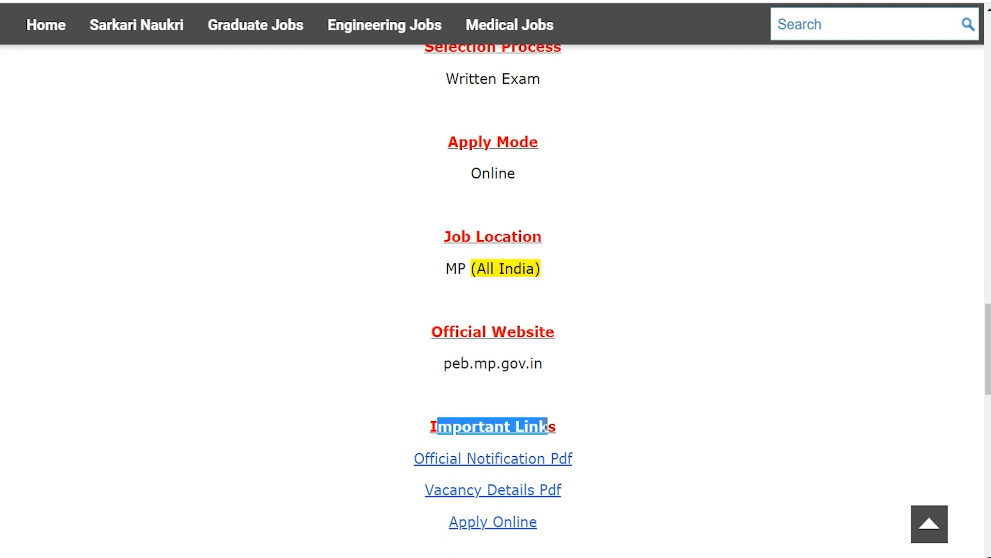
left_click_drag(390, 459, 568, 456)
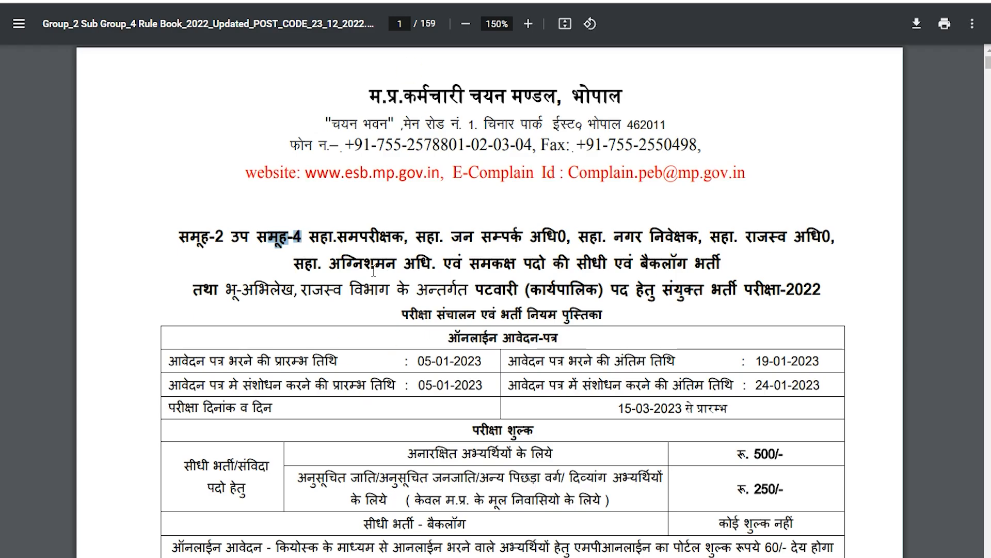
double_click(373, 271)
scroll(491, 367, "down", 3)
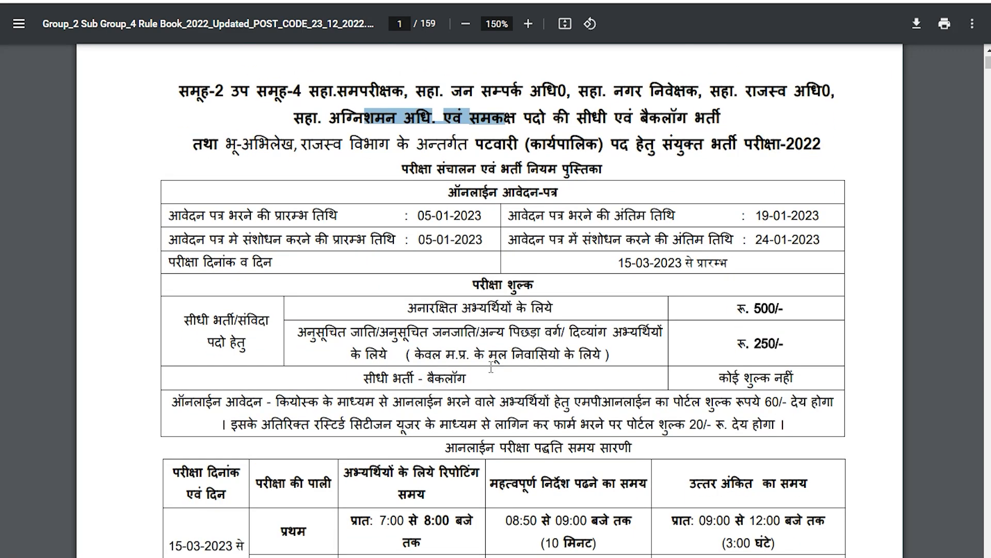
scroll(491, 367, "down", 3)
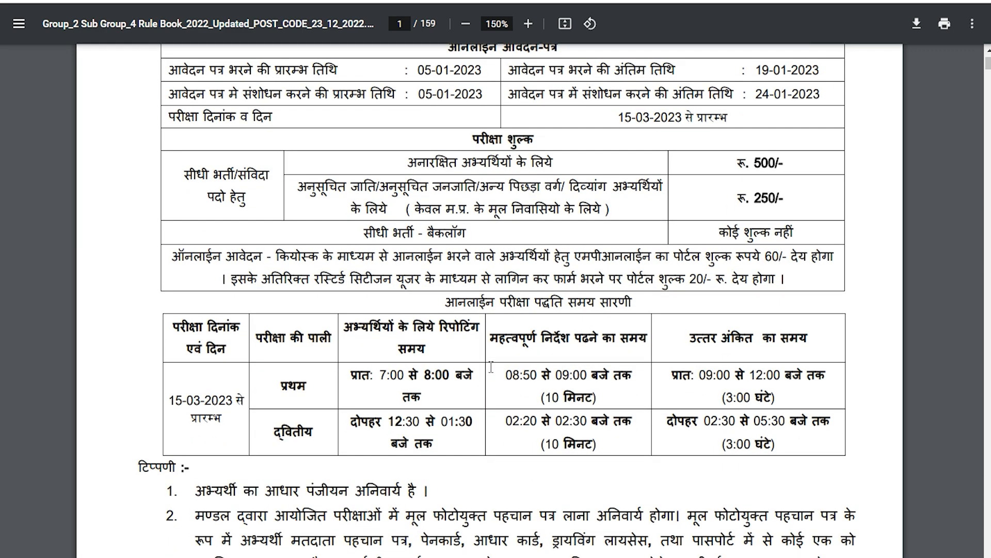
scroll(491, 368, "down", 20)
scroll(491, 367, "down", 20)
scroll(491, 367, "down", 20)
scroll(491, 367, "down", 20)
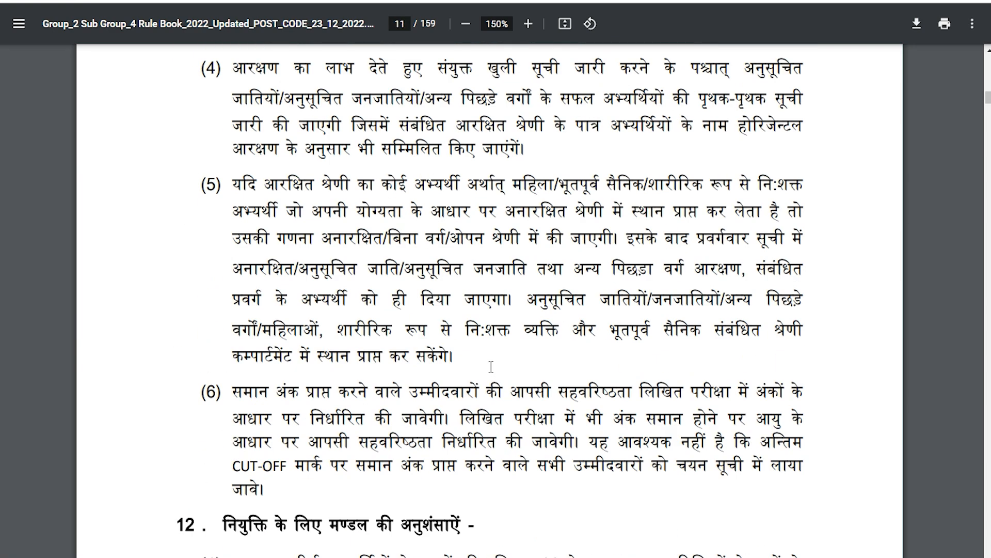
key("Home")
left_click(491, 367)
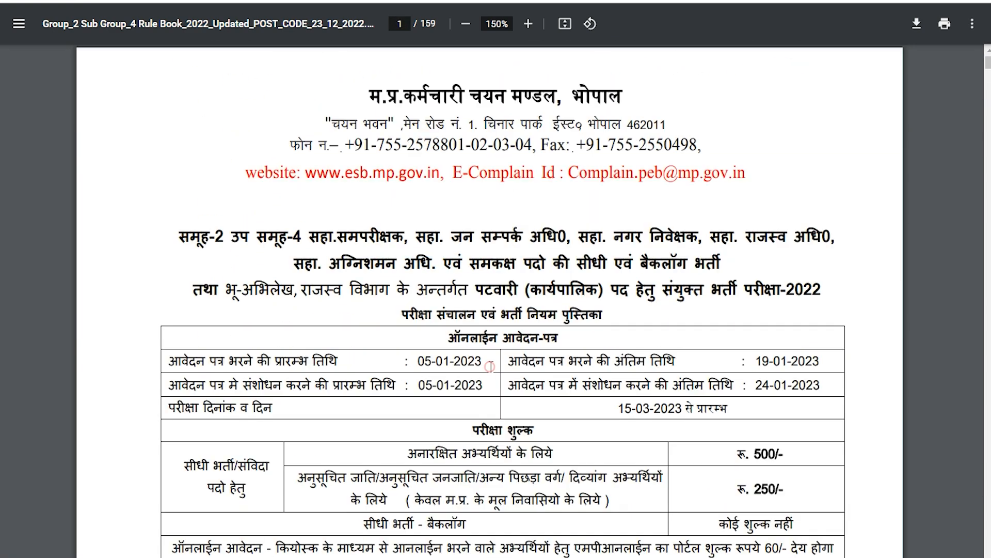
Return to the job page, follow Apply Online, and open the Group-2 SG-4 Patwari Posts-2022 form
key("ctrl+w")
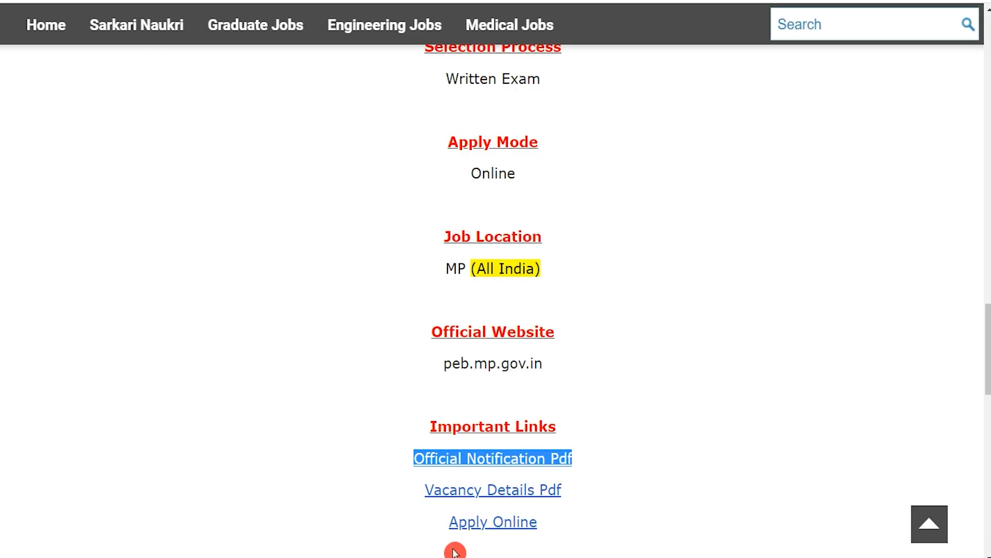
left_click_drag(414, 520, 542, 525)
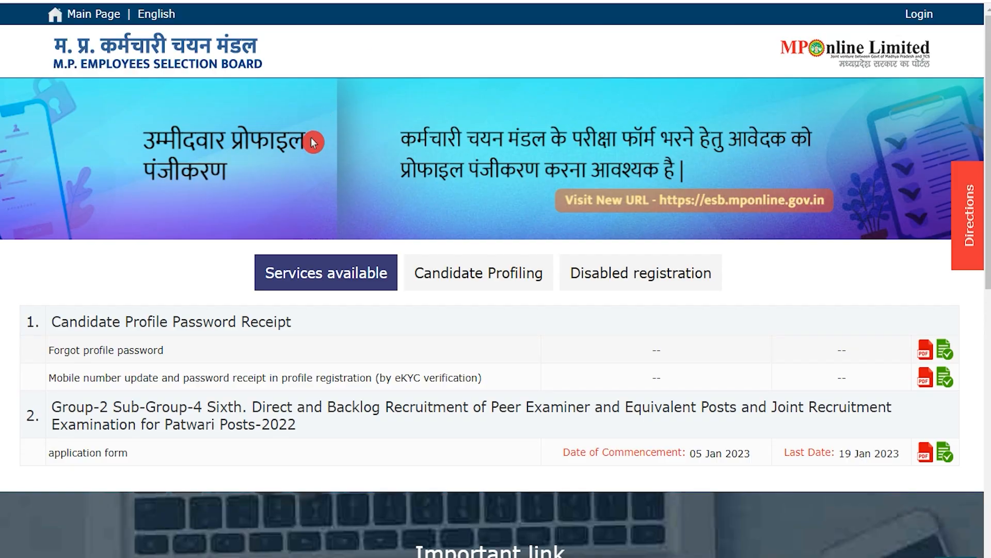
left_click_drag(236, 288, 222, 290)
left_click_drag(113, 406, 325, 406)
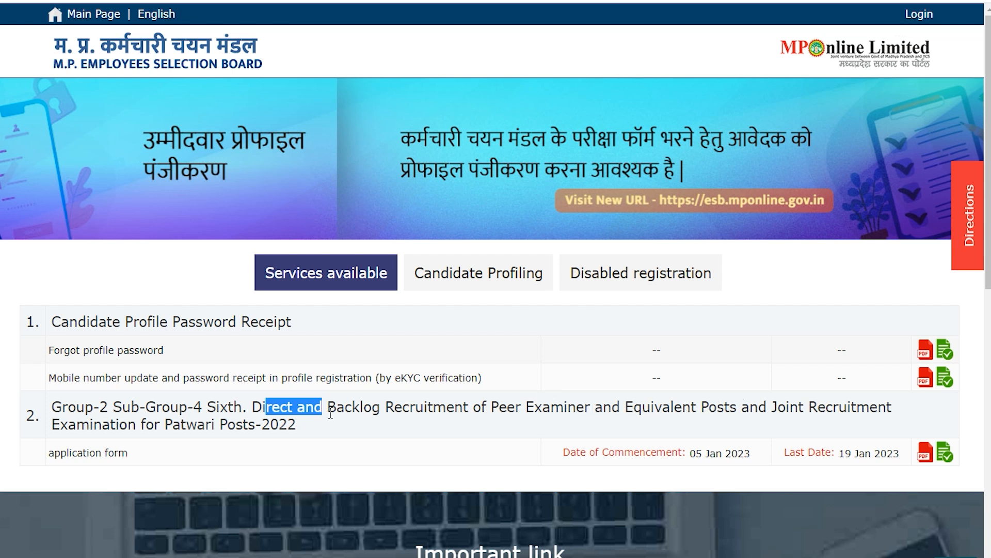
left_click_drag(196, 425, 279, 425)
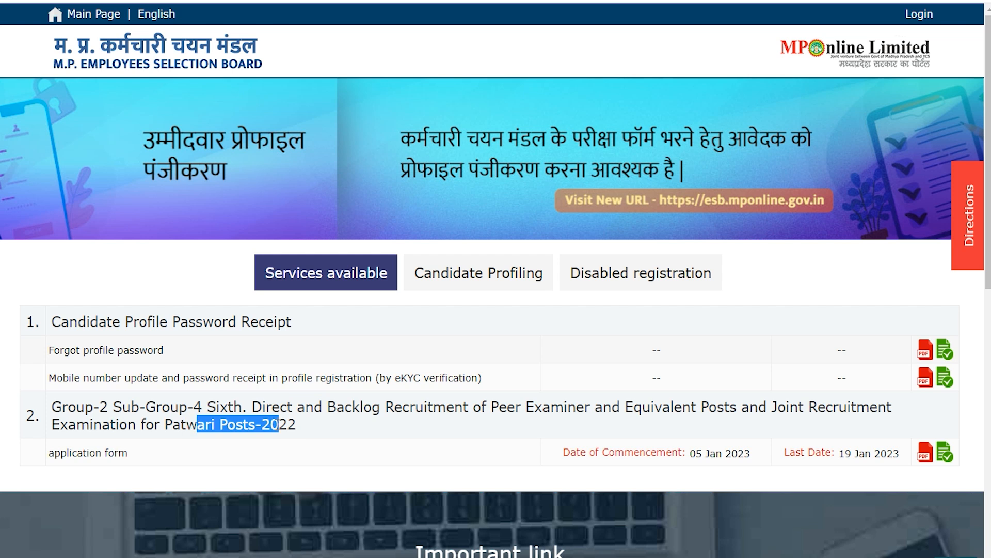
left_click(945, 453)
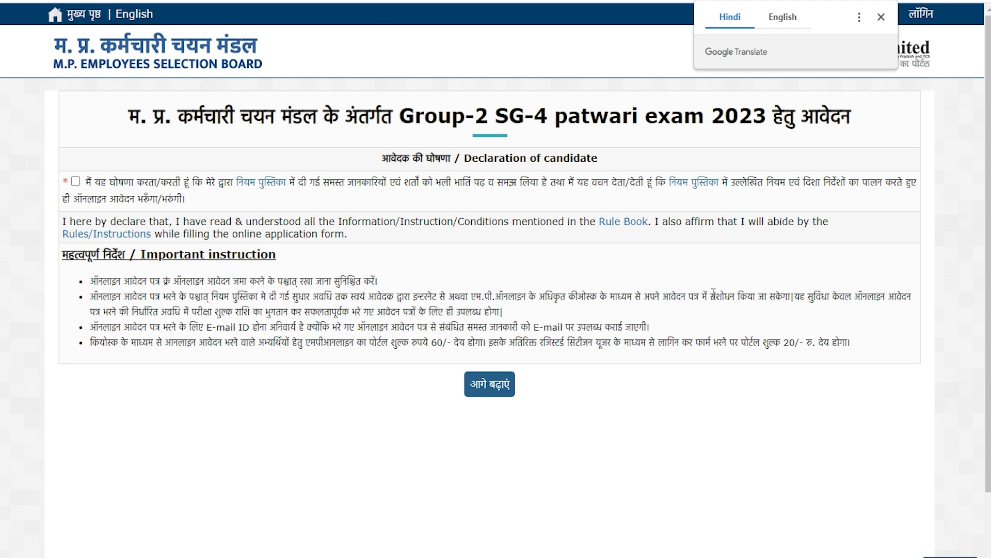
Dismiss the translation popup, tick the candidate declaration and continue with आगे बढ़ाएं
left_click(881, 18)
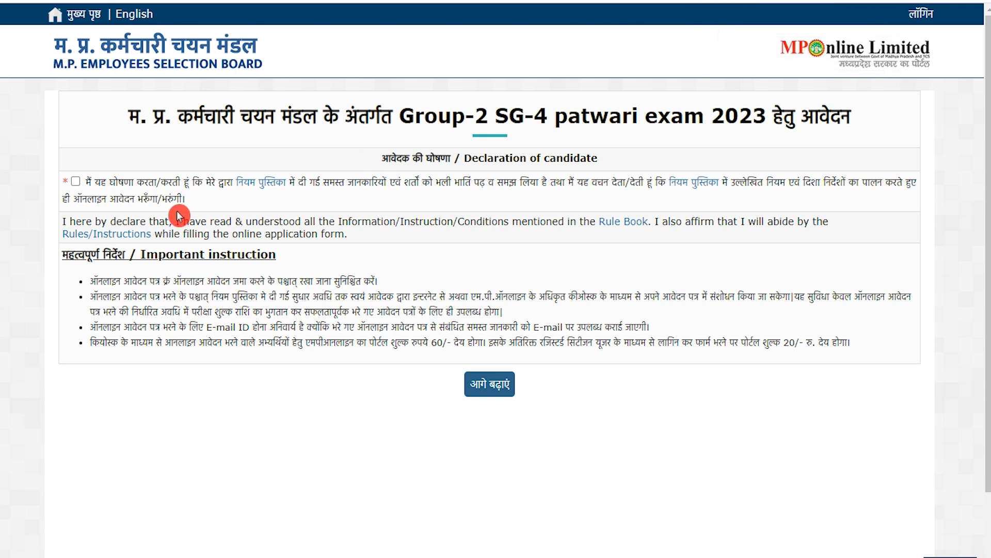
left_click(75, 181)
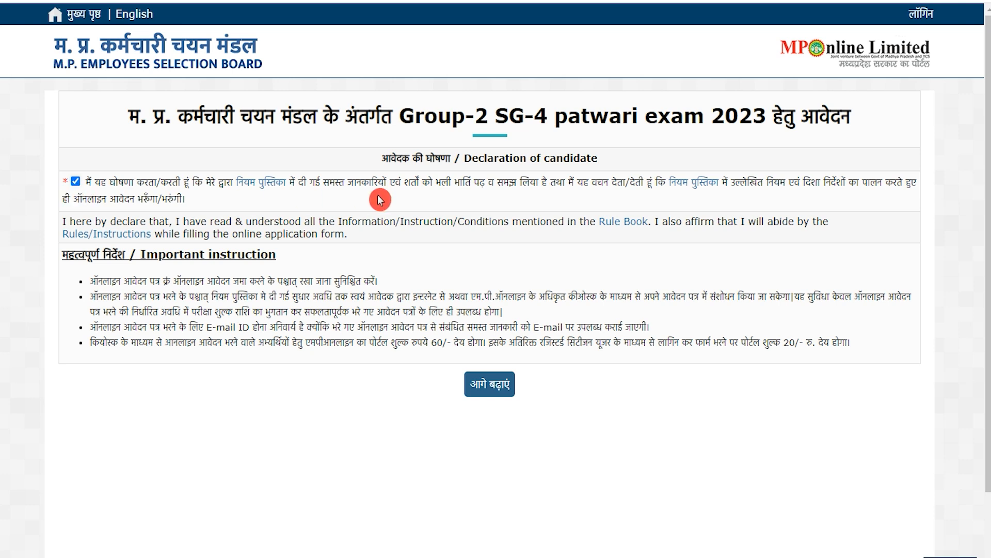
left_click_drag(438, 184, 505, 182)
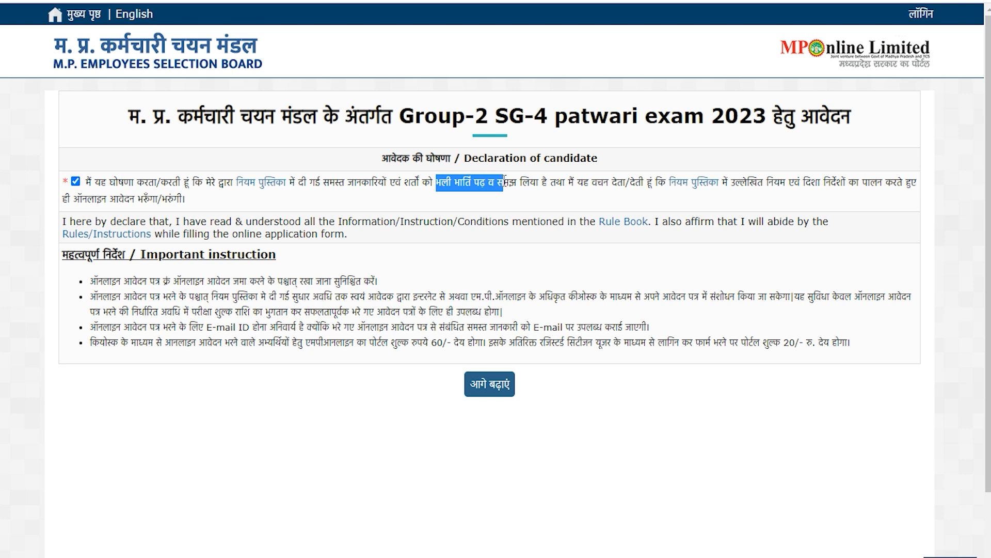
left_click(498, 384)
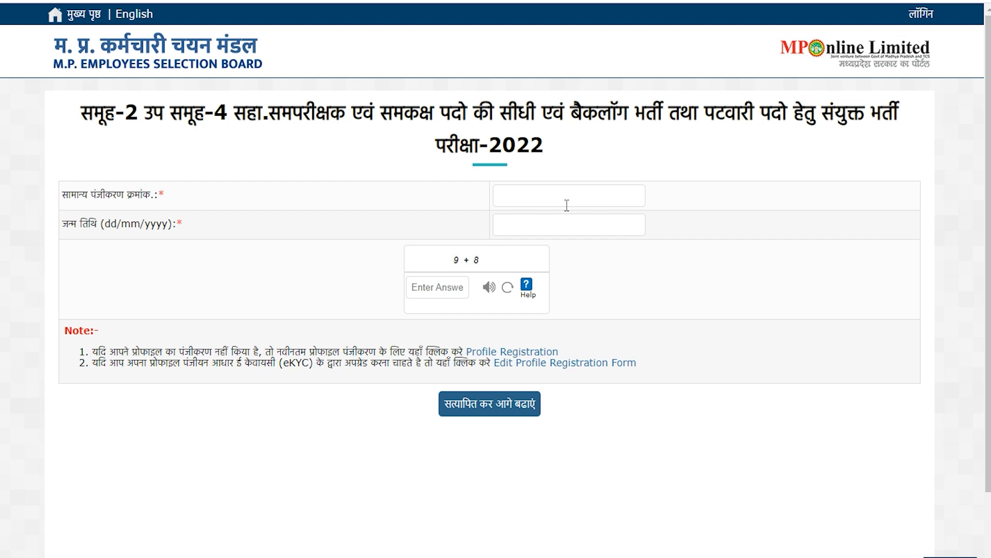
Try the registration number, date of birth and captcha fields, then choose Profile Registration
left_click(526, 192)
left_click(525, 224)
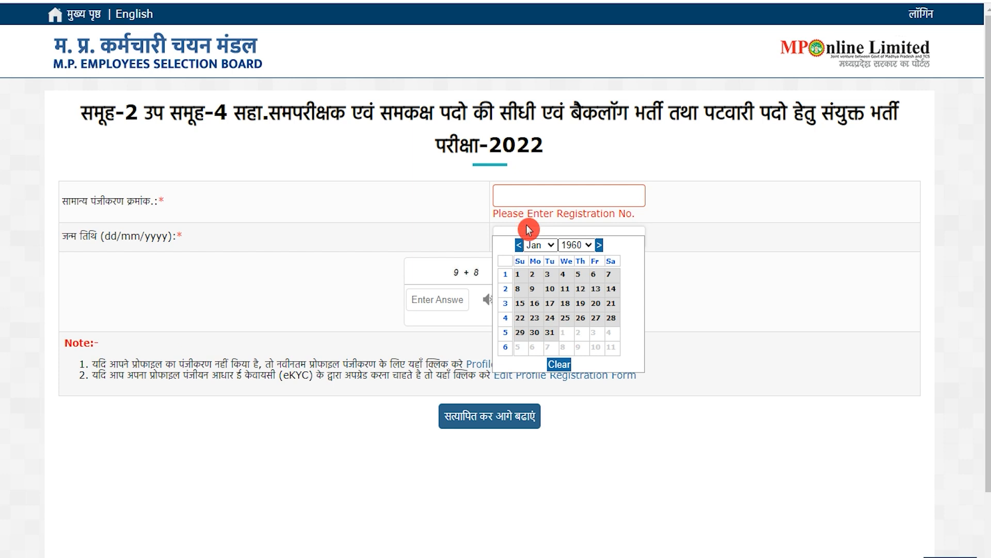
left_click(673, 248)
left_click(453, 288)
left_click(443, 293)
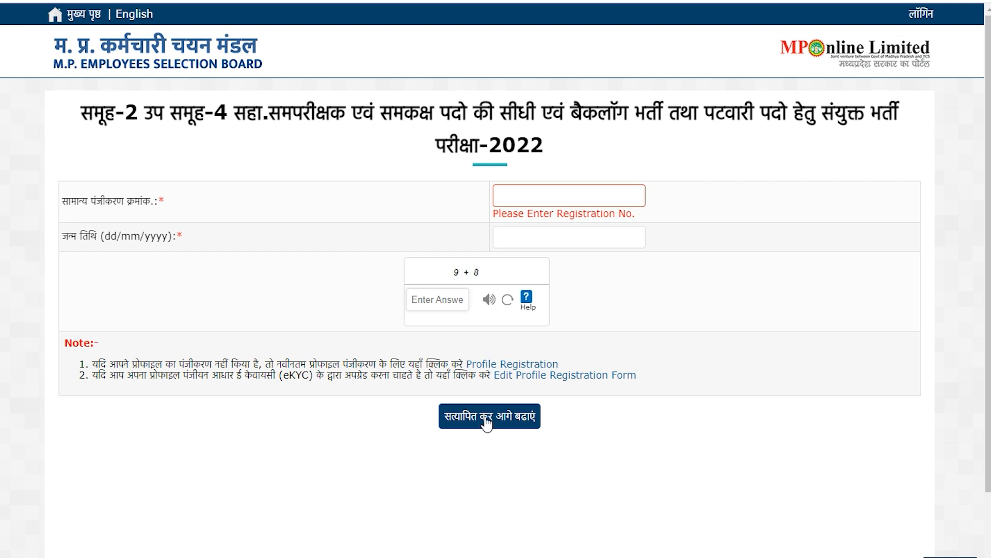
left_click(516, 364)
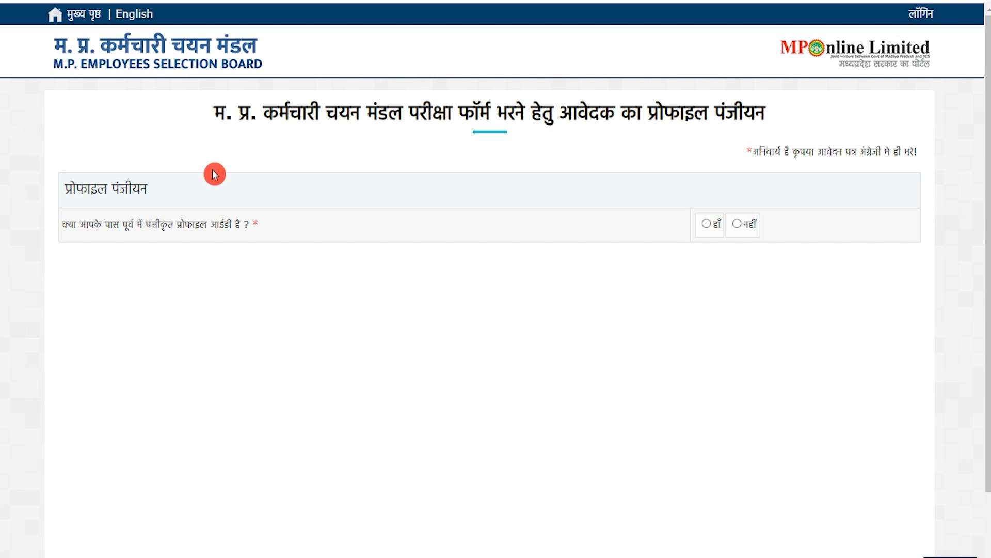
Answer नहीं to the existing-profile question and enter the mobile number and e-mail address
left_click_drag(75, 223, 240, 225)
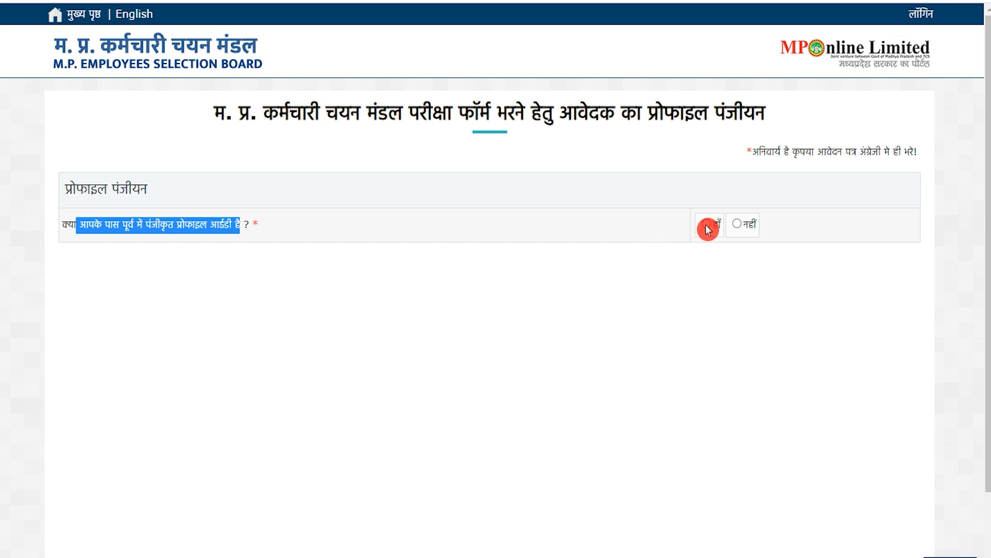
left_click(737, 226)
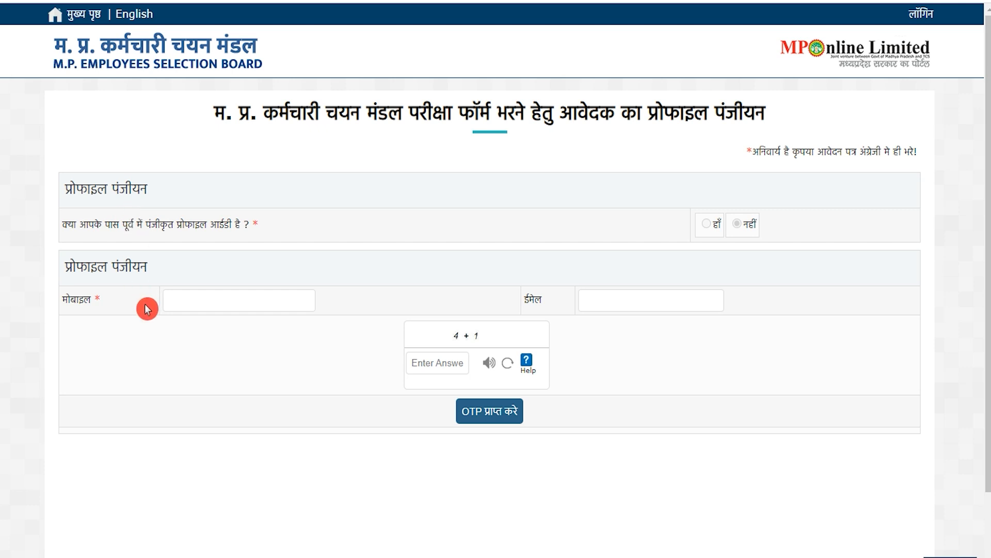
left_click(229, 296)
left_click(404, 319)
left_click(633, 298)
Answer the captcha, verify the received OTP and submit with पंजीयन करे
left_click(460, 350)
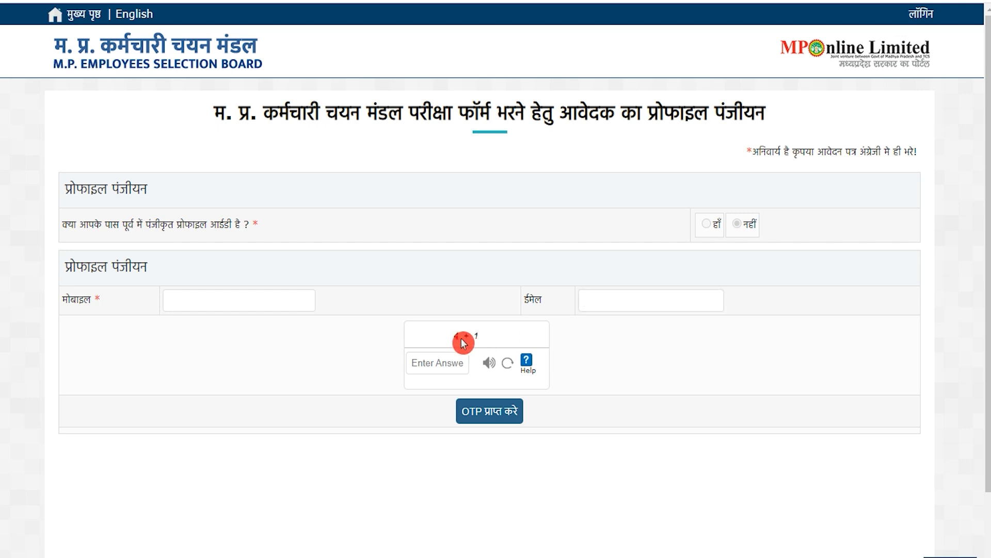
left_click(441, 361)
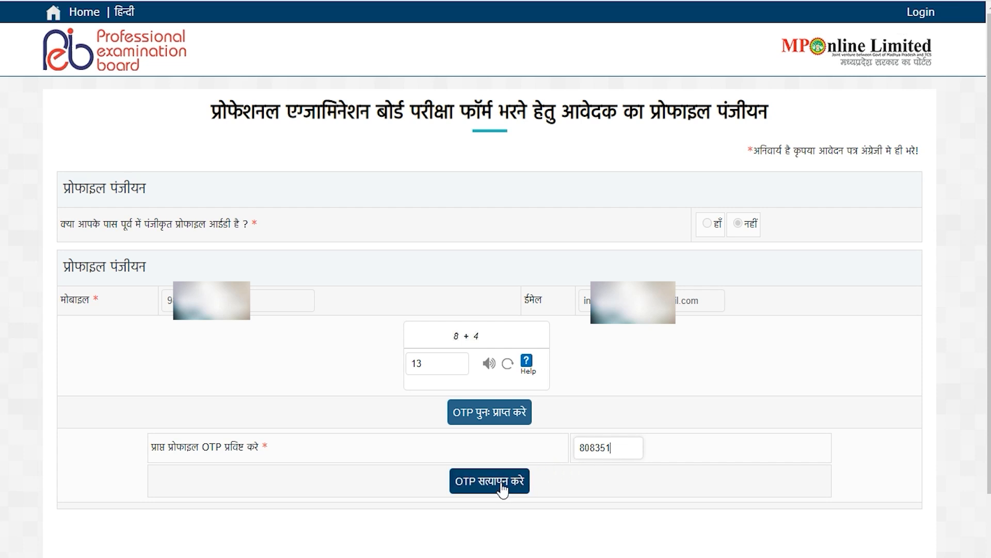
left_click(502, 488)
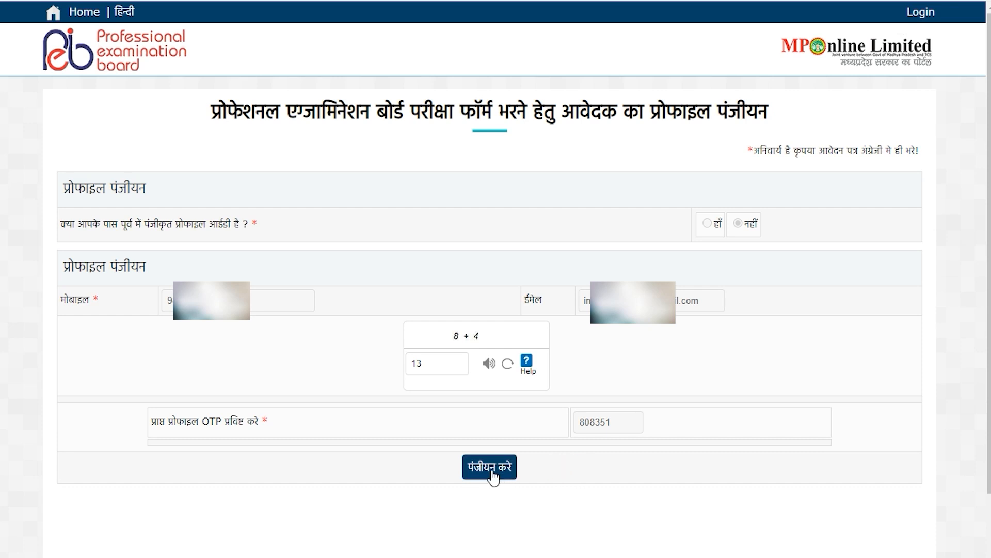
left_click(493, 473)
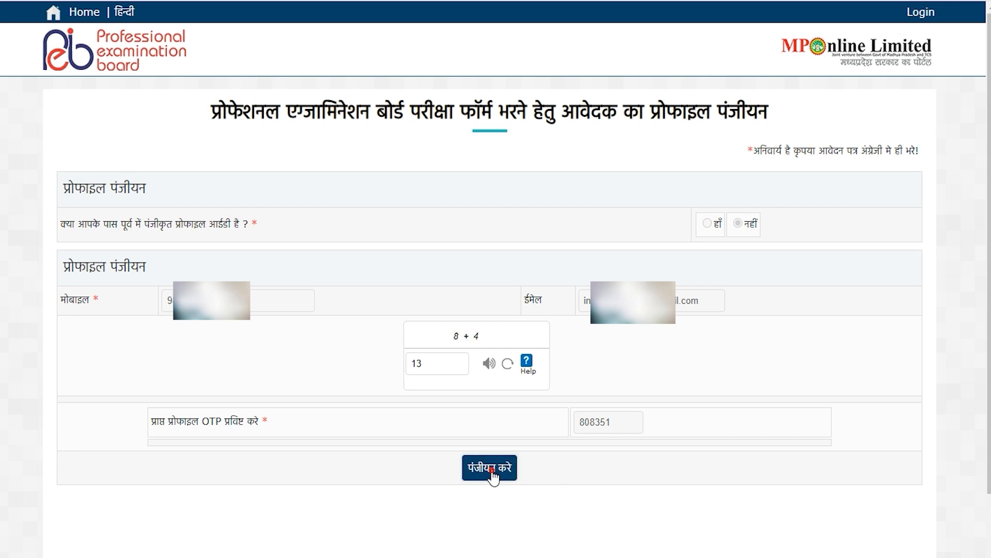
Enter the profile password and captcha answer, then log in with लॉगिन
left_click_drag(67, 266, 109, 266)
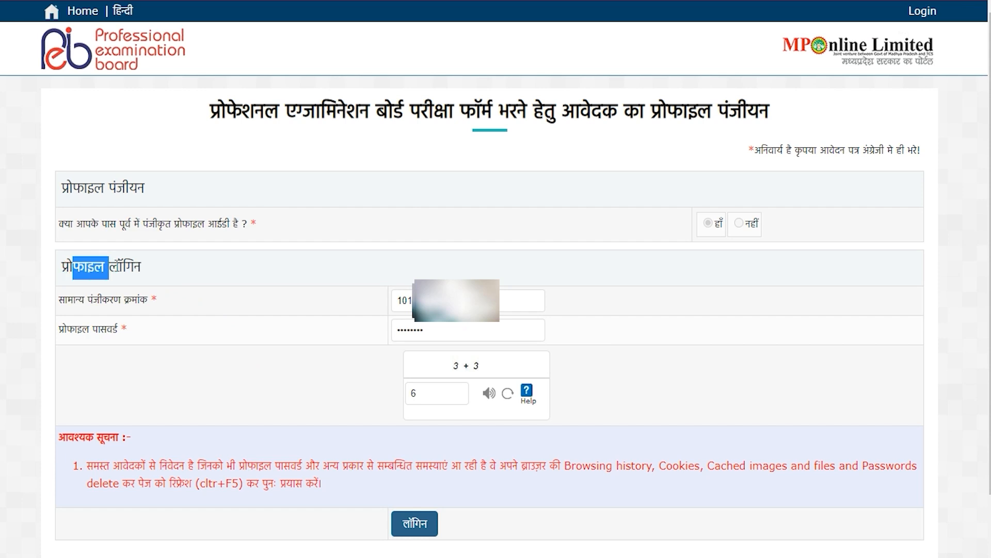
left_click(110, 299)
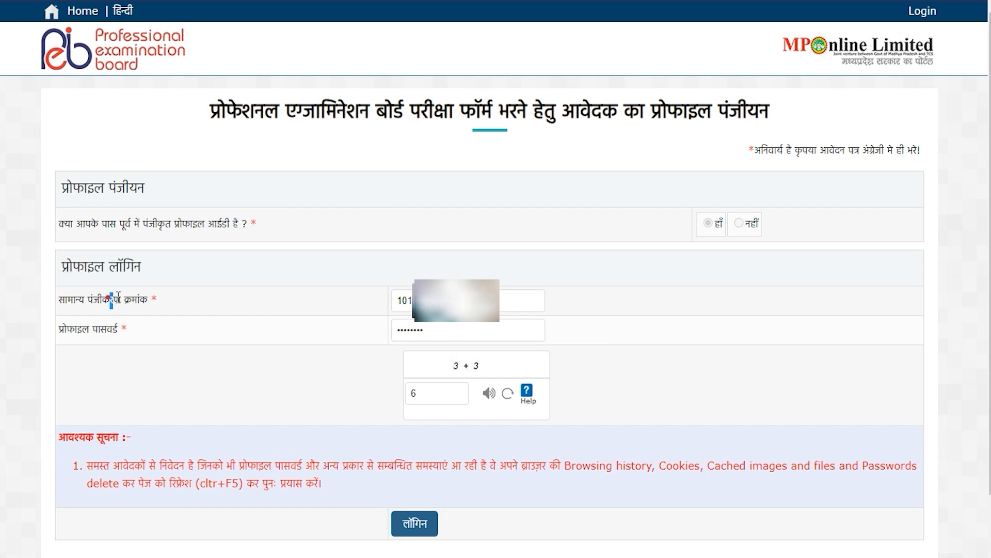
left_click_drag(94, 330, 114, 334)
left_click(453, 329)
left_click(428, 524)
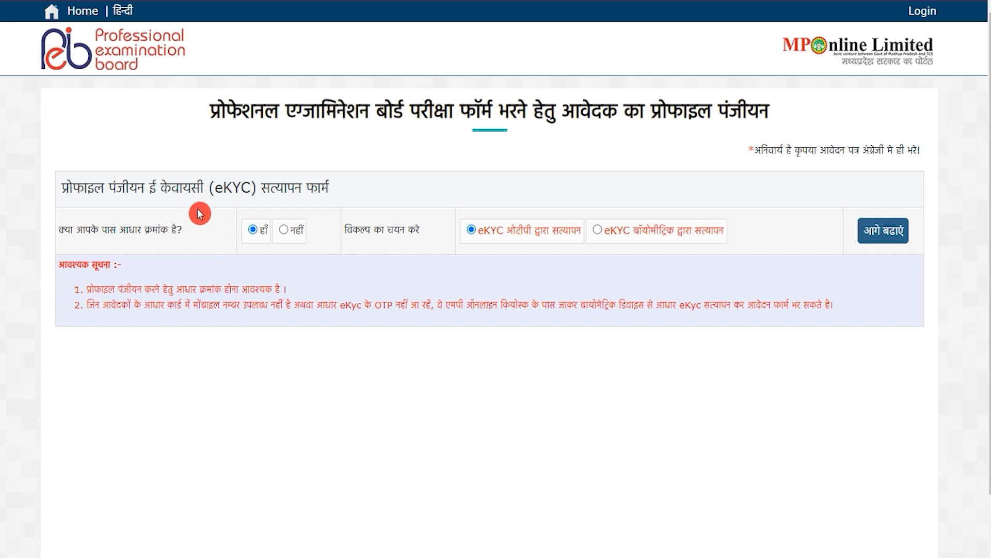
Review the eKYC verification page and continue to Aadhaar OTP verification
left_click_drag(222, 192, 311, 188)
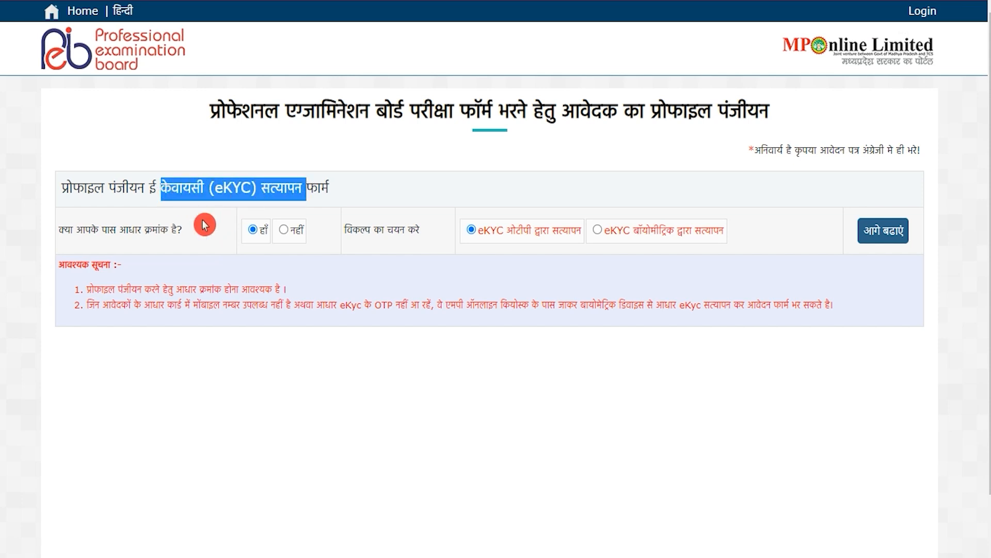
left_click(75, 229)
left_click_drag(75, 229, 145, 230)
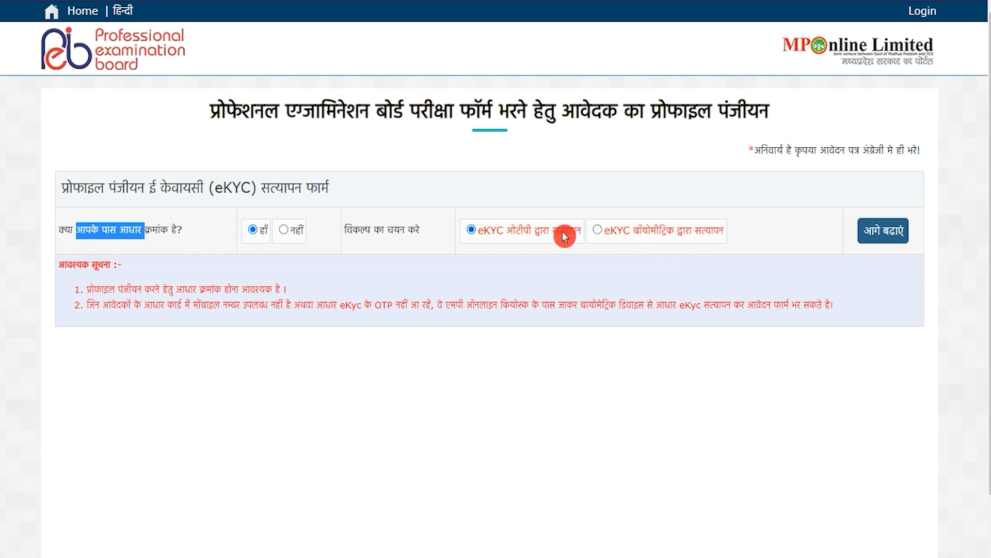
left_click(861, 236)
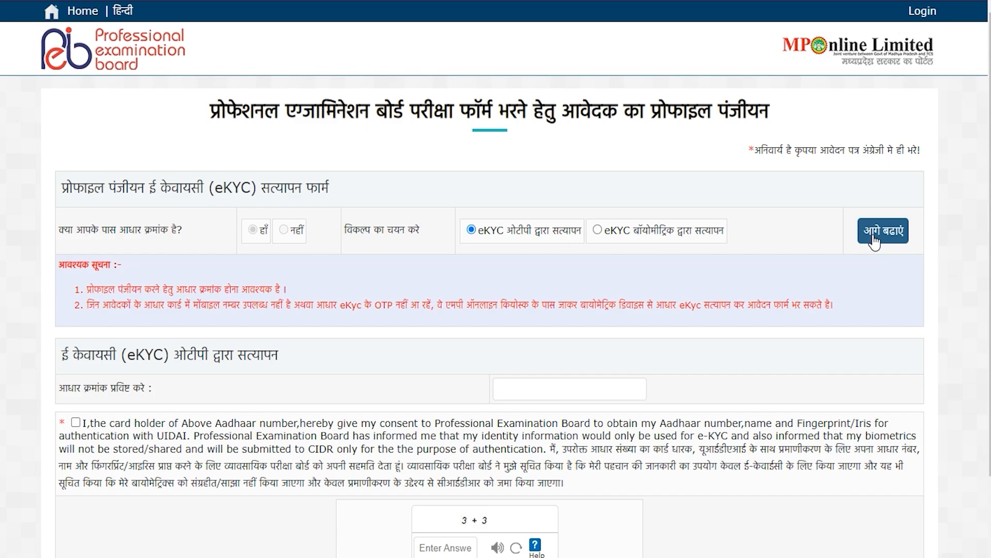
left_click(871, 241)
Enter the Aadhaar number, give authentication consent, and fetch the details with Get Details
left_click(534, 384)
scroll(534, 384, "down", 2)
left_click(75, 307)
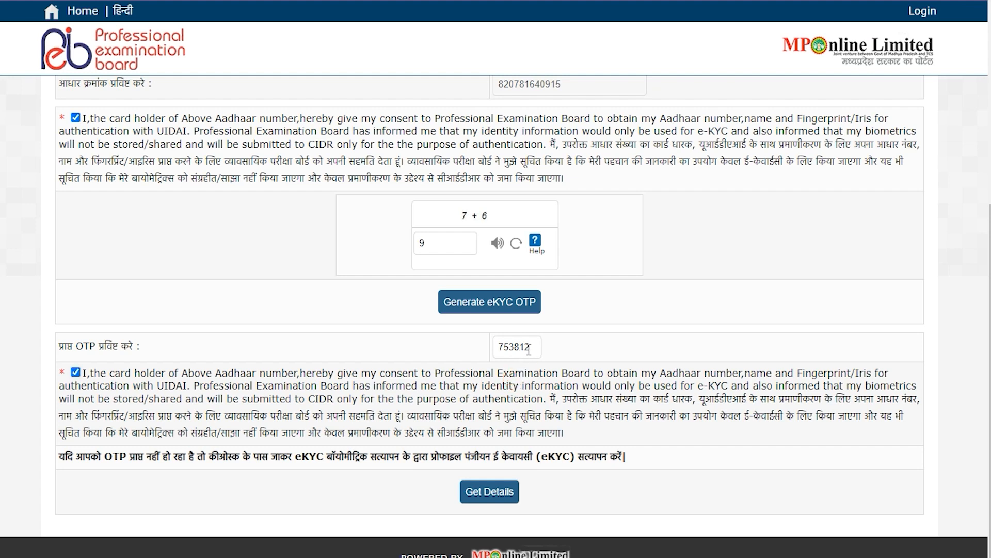
left_click(490, 491)
left_click(445, 187)
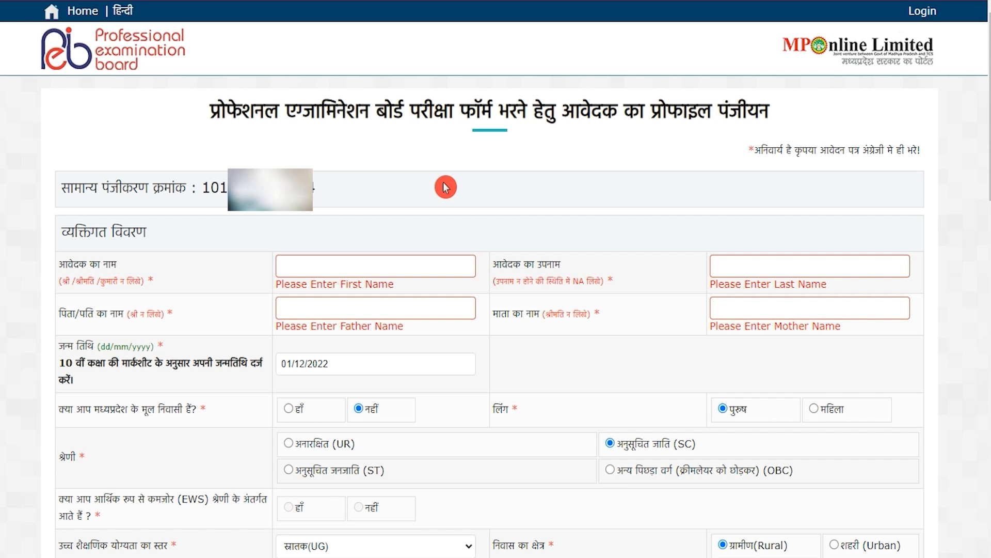
Enter the applicant's first name, surname and father's name
left_click(377, 261)
left_click(371, 263)
type("Amit")
key("Tab")
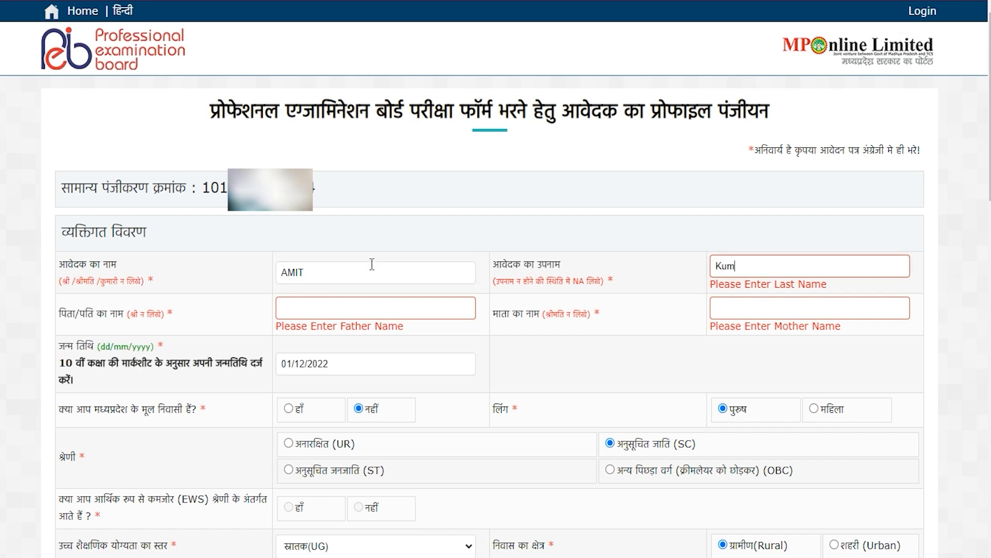
left_click(372, 264)
left_click(278, 310)
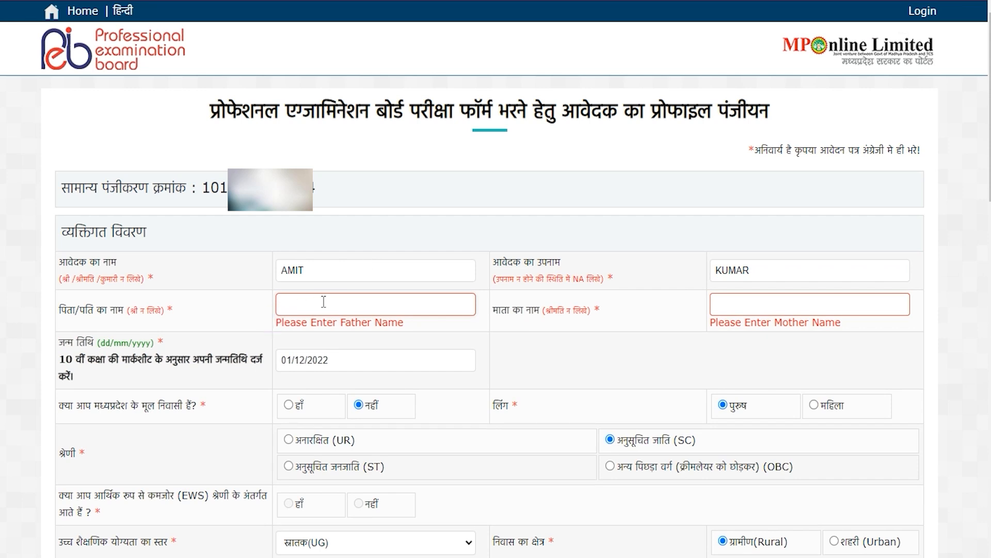
key("Tab")
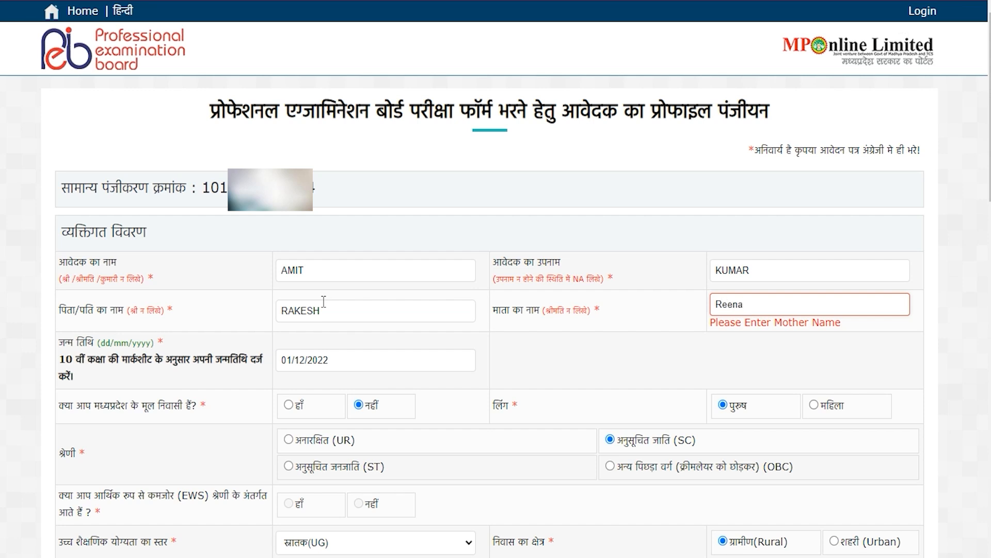
Open the date-of-birth calendar and mark the applicant as not a native resident
left_click(342, 363)
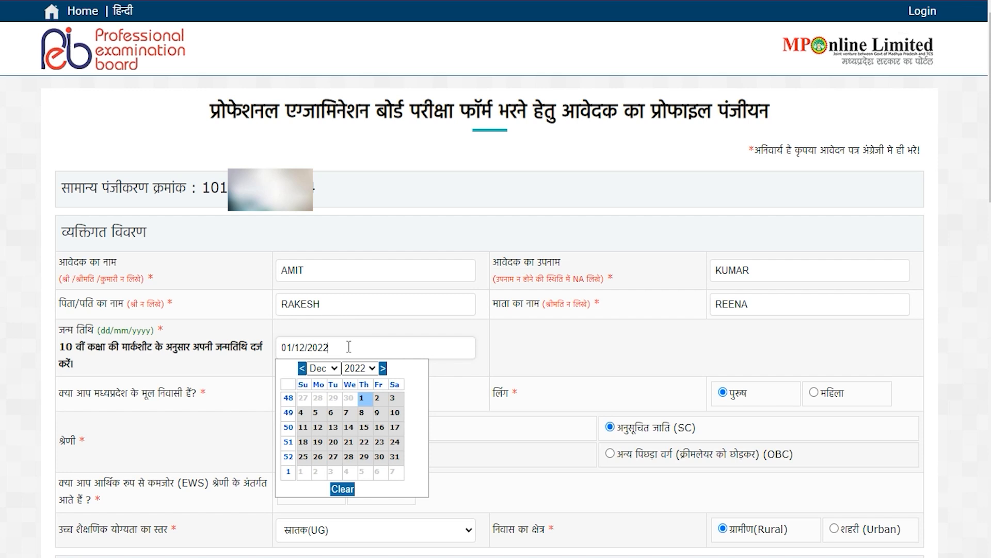
left_click(360, 395)
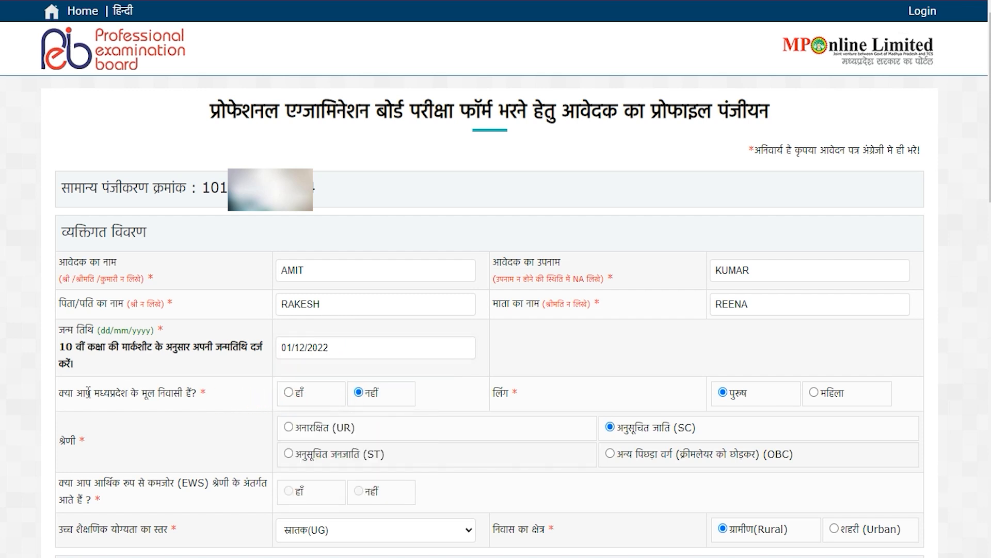
left_click_drag(73, 394, 155, 395)
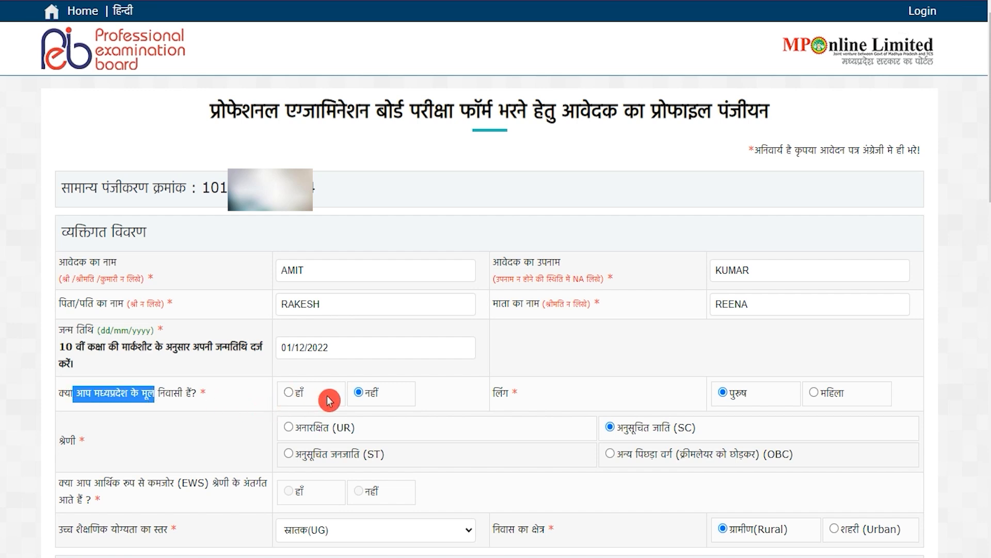
left_click_drag(499, 389, 509, 396)
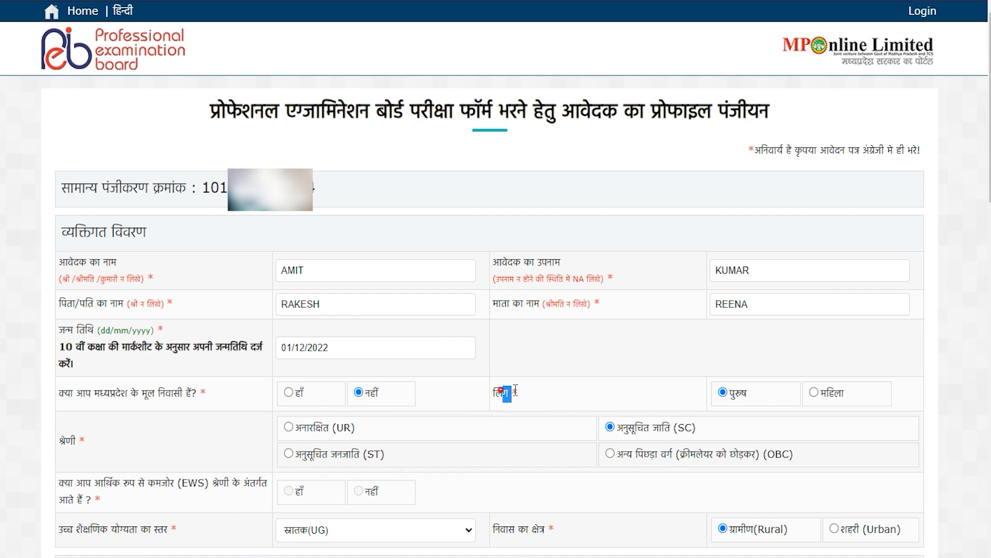
left_click_drag(56, 439, 218, 441)
scroll(217, 440, "down", 2)
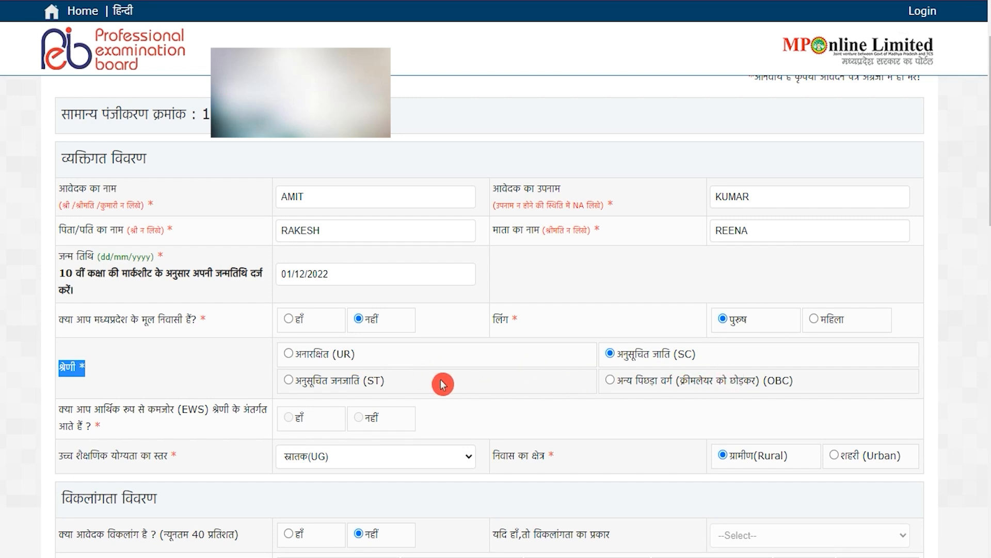
Keep स्नातक(UG) as the educational qualification and review the residence area field
left_click_drag(231, 404, 111, 410)
left_click_drag(73, 454, 137, 447)
scroll(137, 447, "down", 2)
left_click(333, 315)
left_click(333, 315)
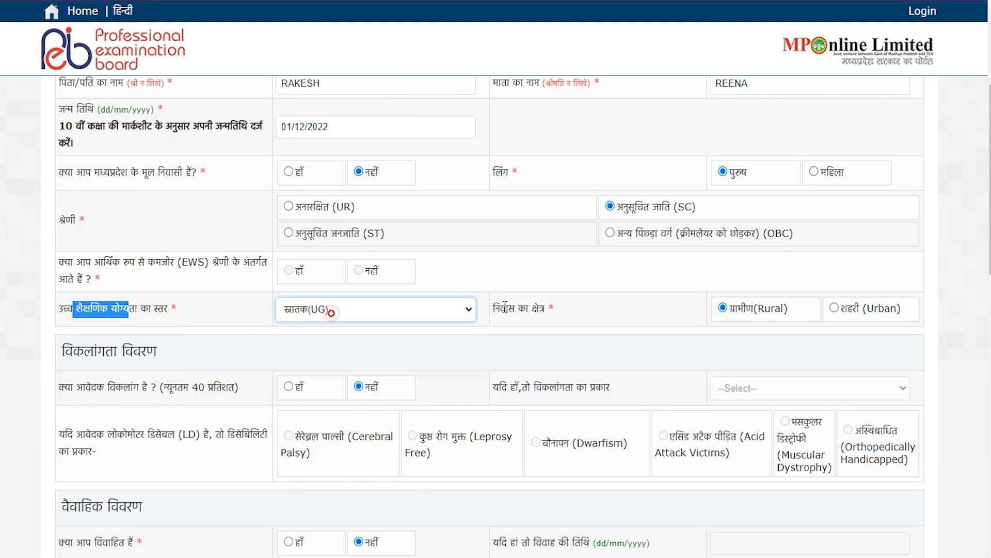
left_click_drag(531, 308, 503, 308)
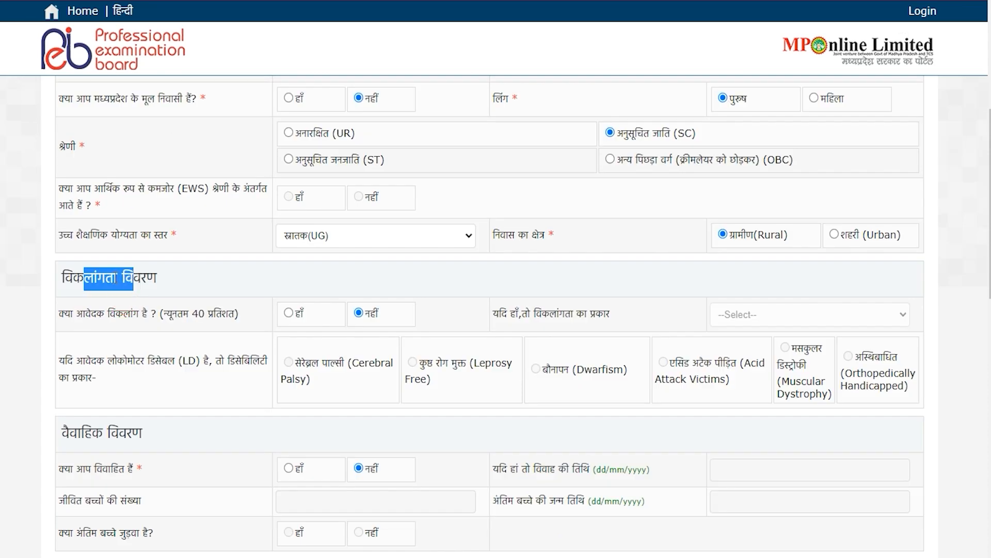
Review the disability section, including the minimum 40 percent disability note
left_click(114, 277)
left_click_drag(80, 278, 133, 277)
left_click_drag(84, 313, 155, 313)
left_click_drag(165, 313, 222, 312)
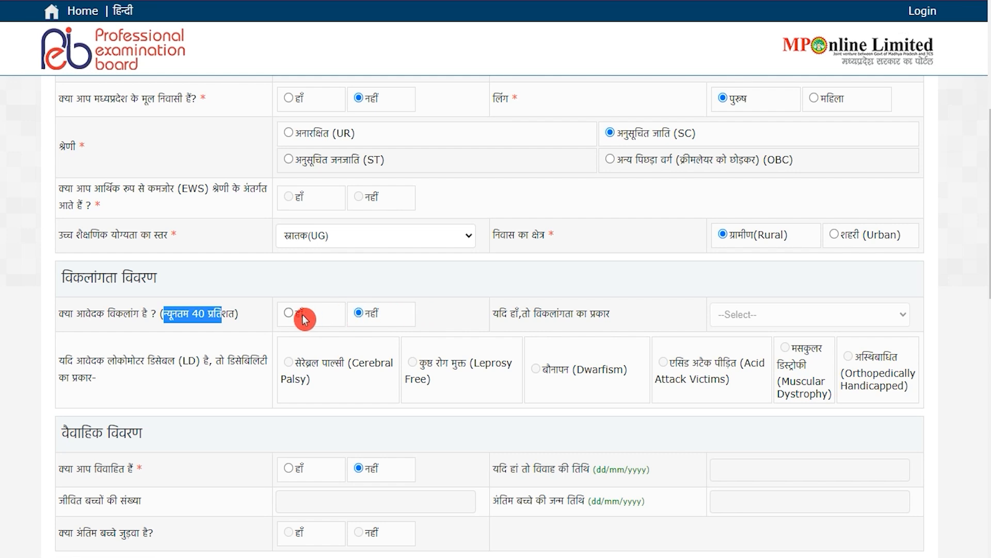
left_click_drag(85, 360, 227, 360)
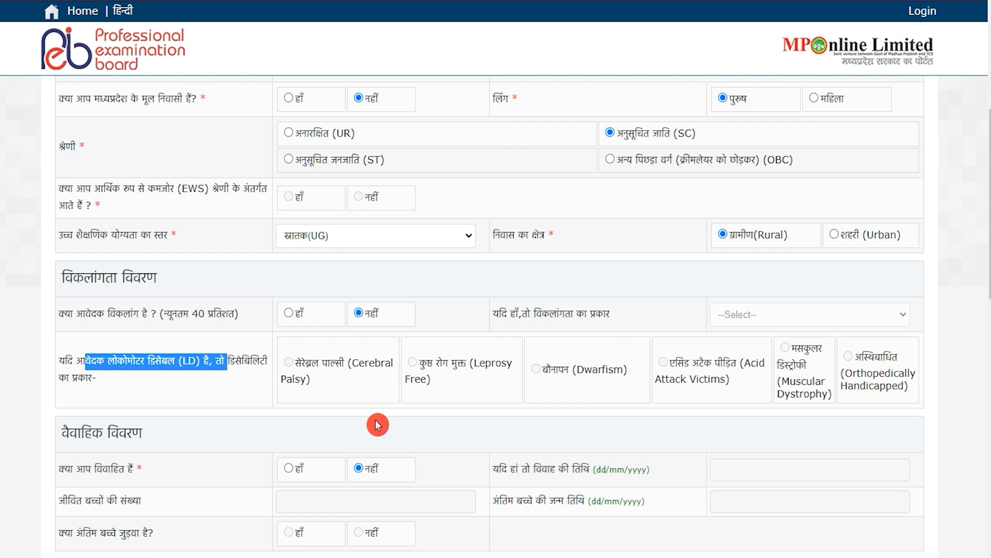
left_click(98, 444)
Answer No to the marriage question and review the marriage-date and twins rows
left_click_drag(76, 434, 127, 433)
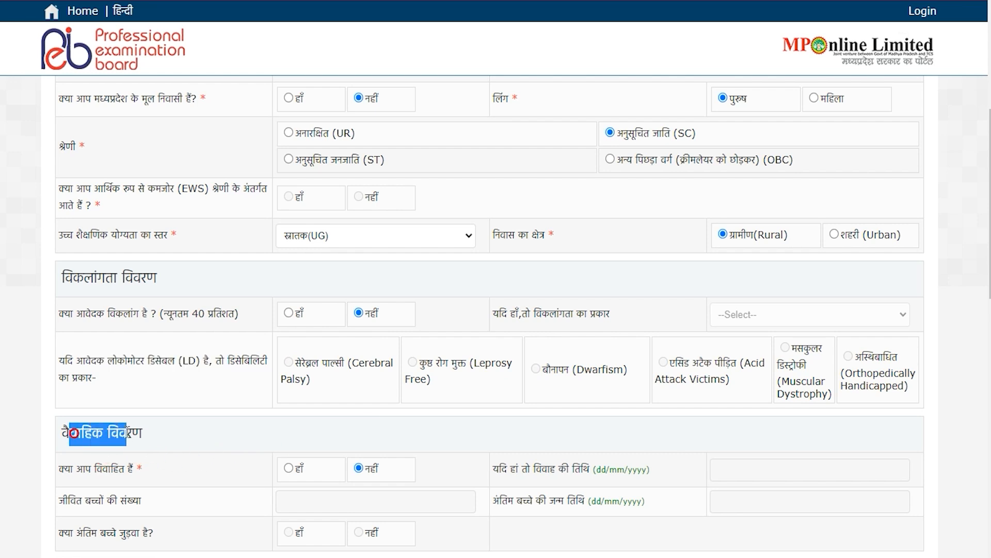
left_click_drag(82, 471, 103, 469)
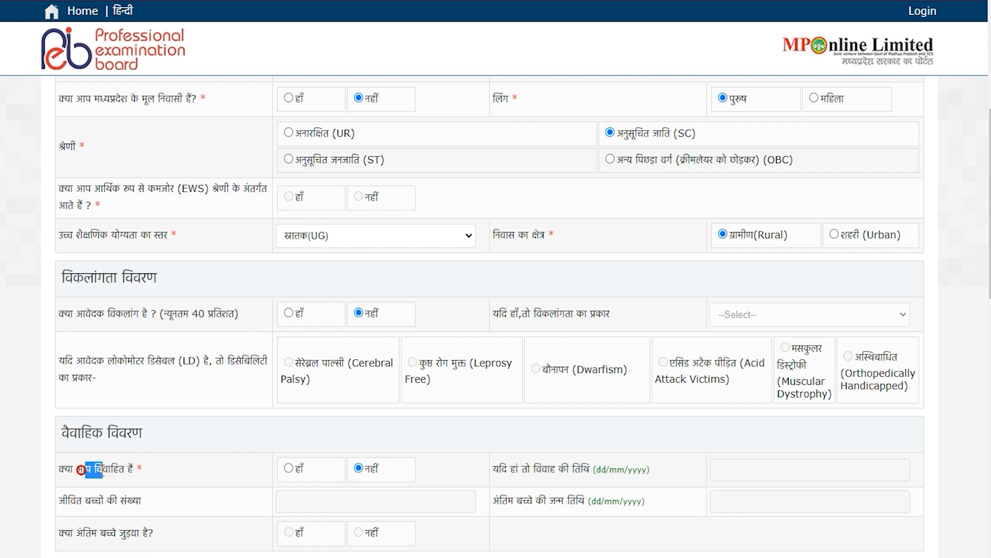
left_click(360, 470)
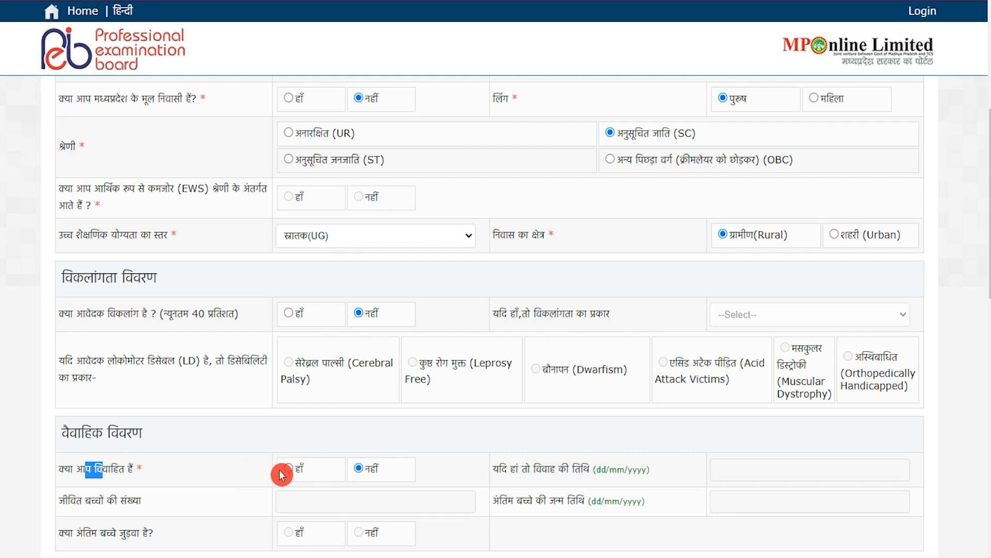
left_click_drag(511, 470, 541, 470)
left_click(517, 499)
double_click(517, 498)
left_click_drag(90, 533, 124, 535)
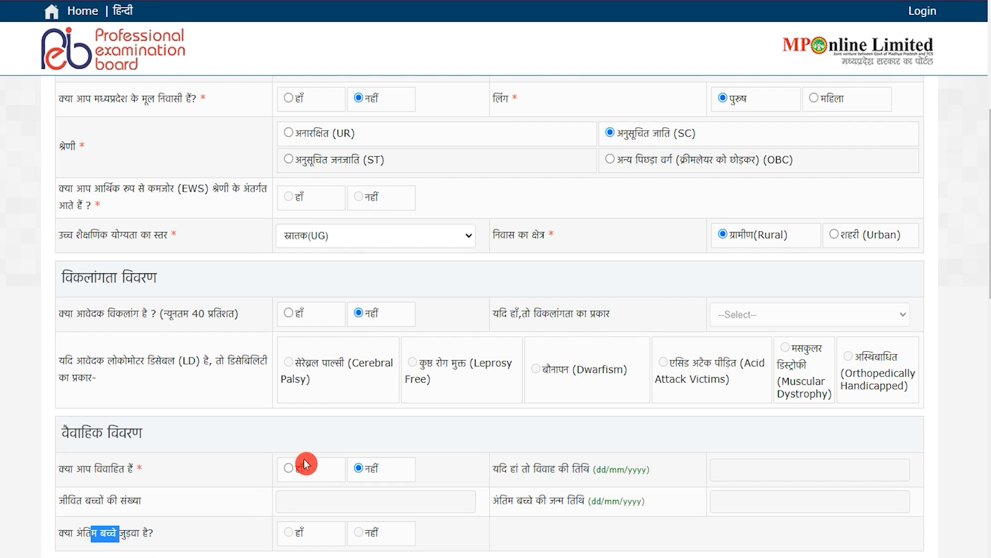
scroll(305, 464, "down", 3)
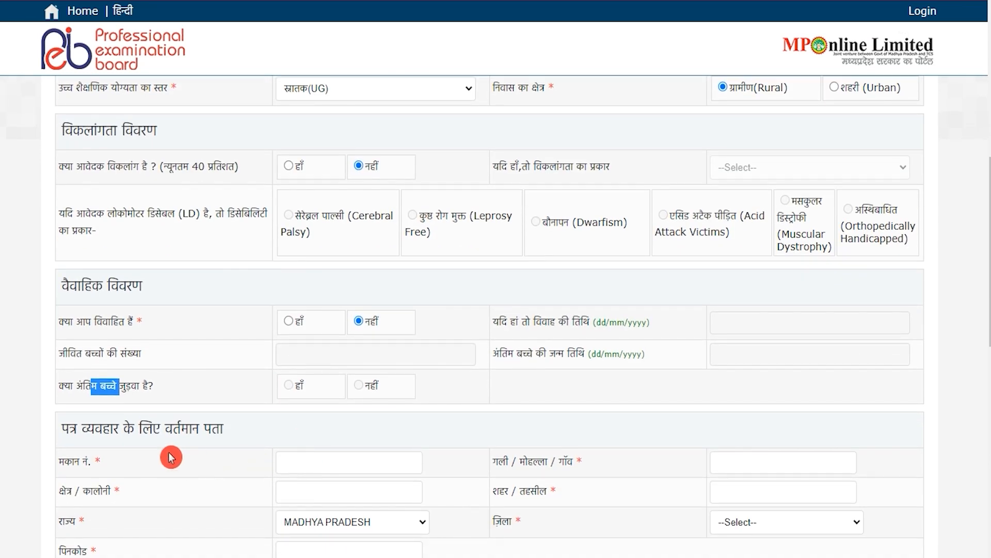
Begin the current address with the house number field and open the district choices
left_click_drag(103, 428, 182, 428)
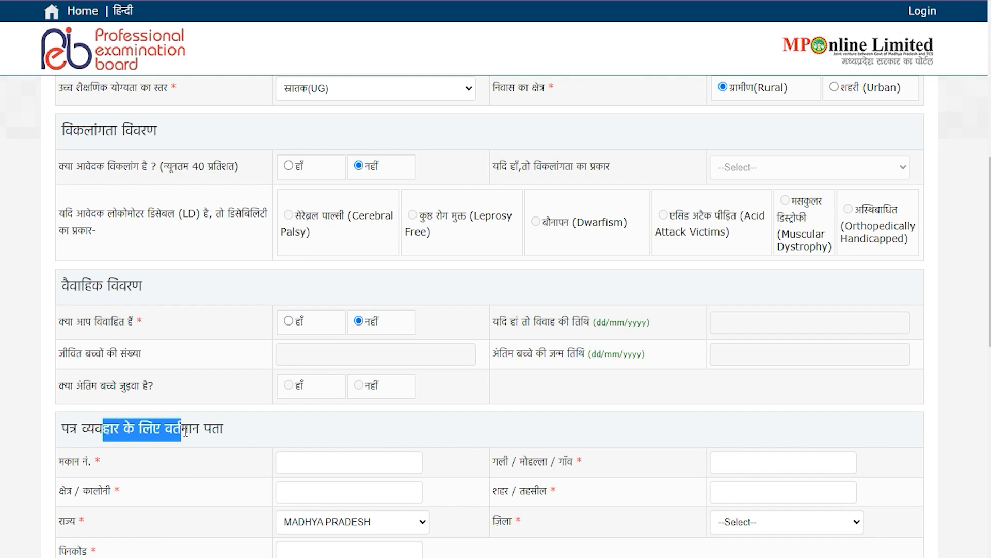
left_click(313, 460)
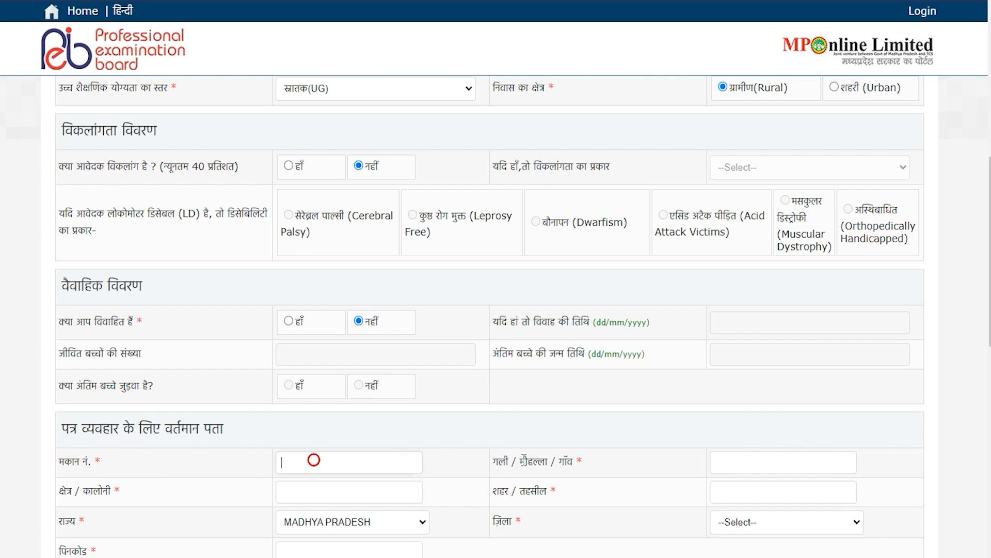
left_click_drag(524, 461, 525, 462)
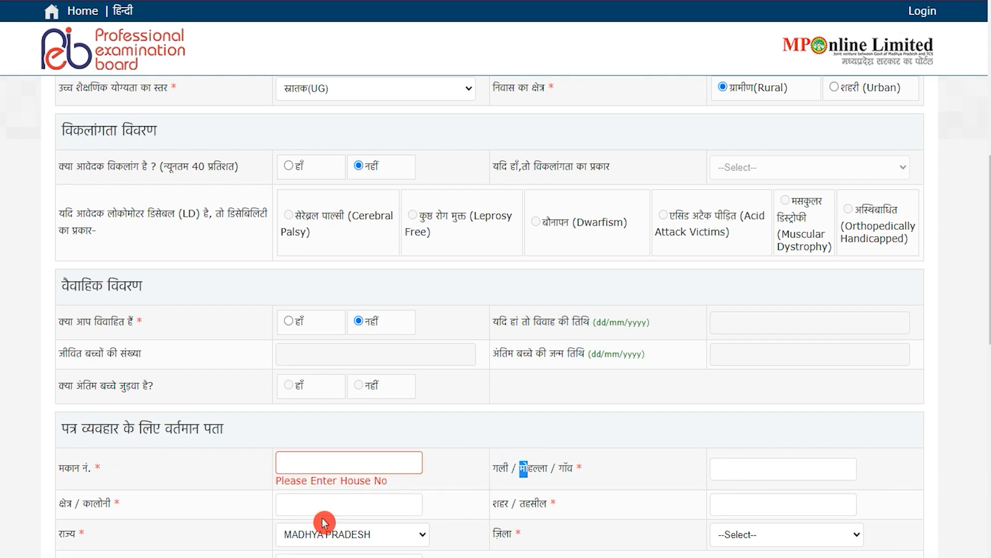
left_click(456, 533)
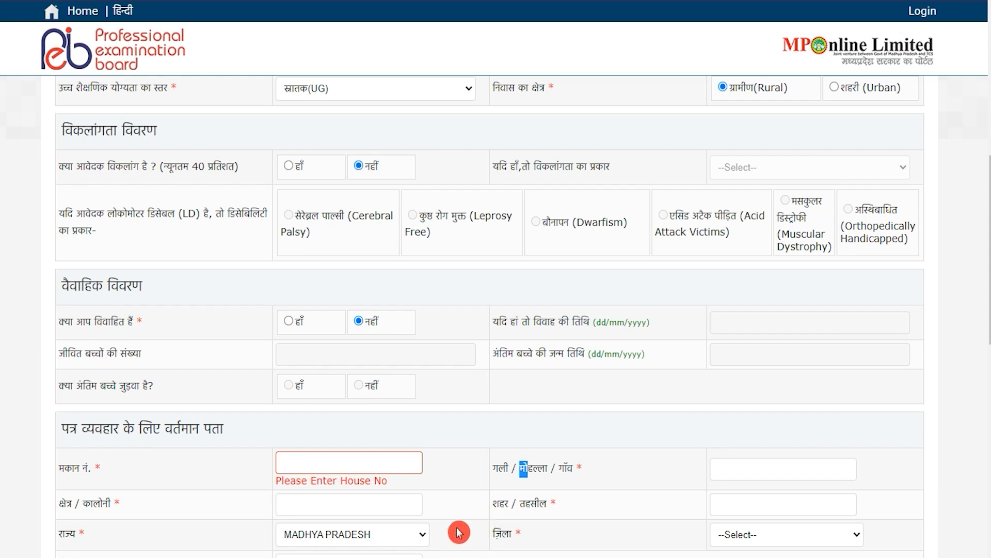
left_click(743, 534)
left_click(744, 534)
left_click(743, 534)
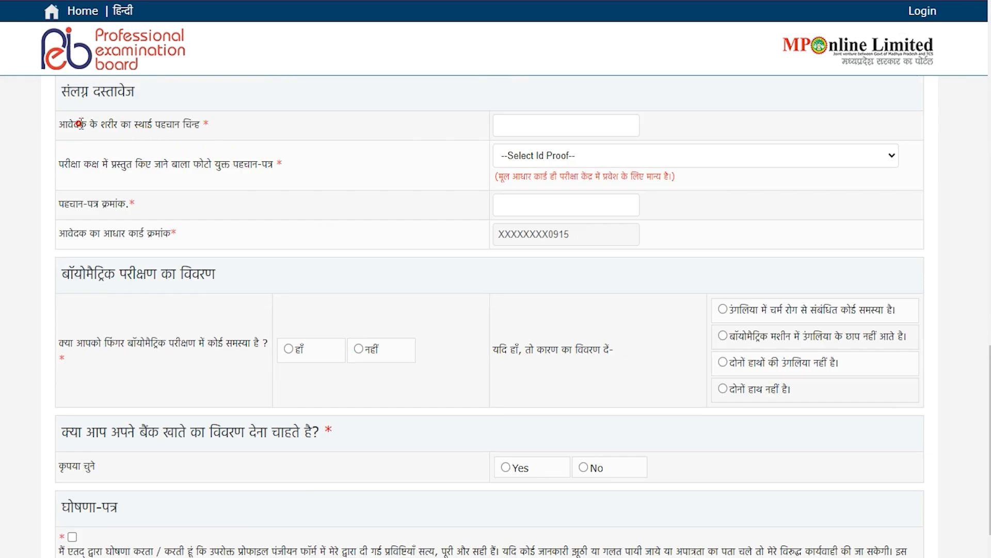
Enter the body identification mark and choose आधार कार्ड as the photo ID proof
left_click_drag(79, 124, 183, 124)
left_click(521, 124)
left_click_drag(73, 162, 257, 164)
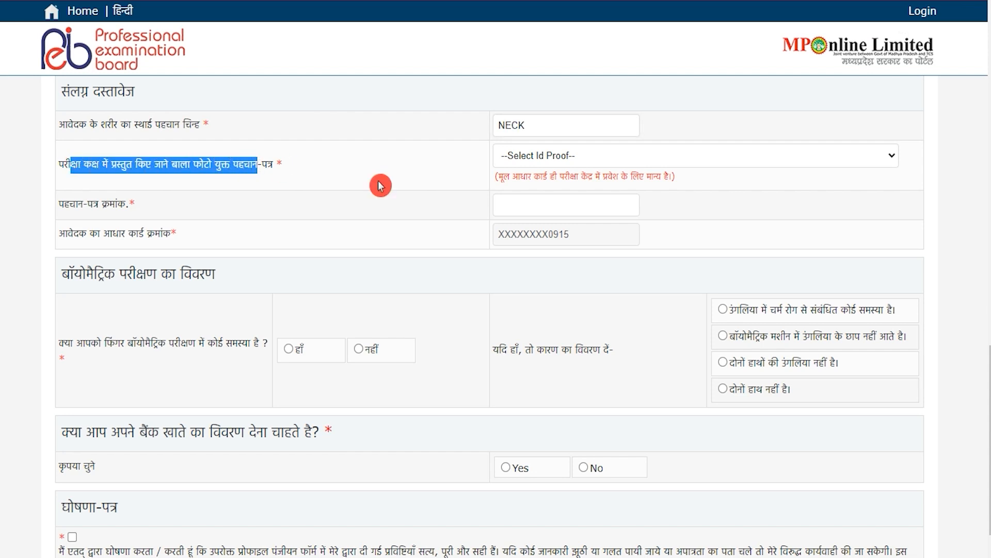
left_click(611, 164)
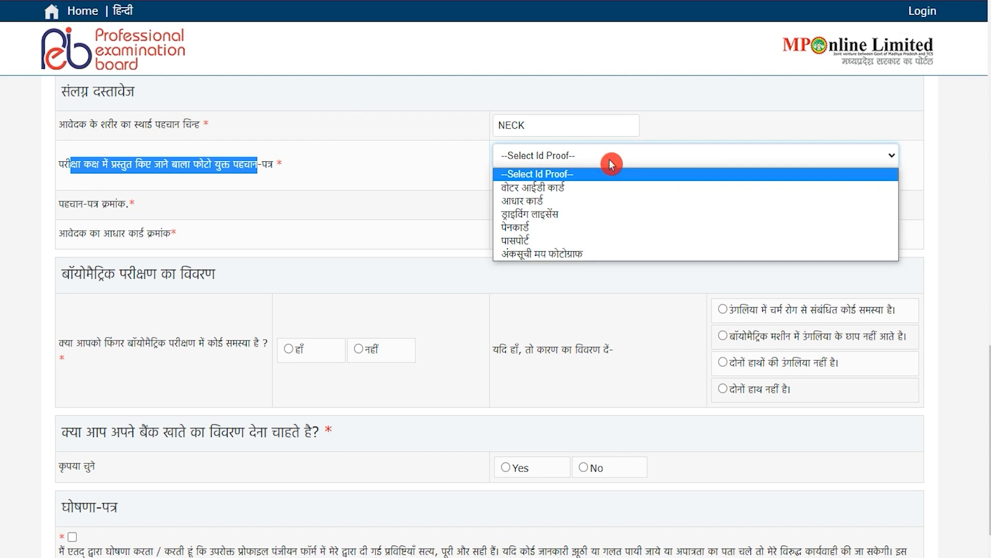
left_click(565, 202)
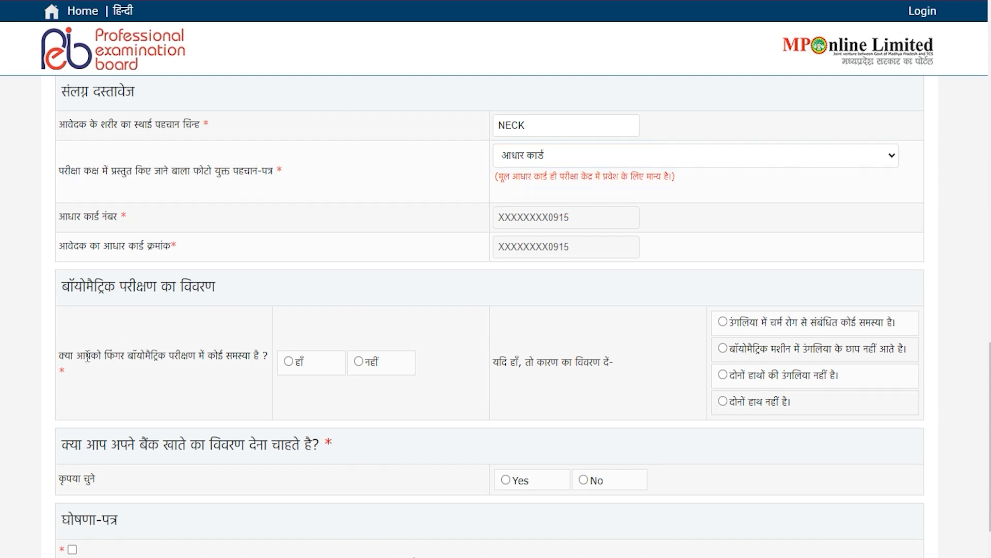
Answer नहीं to the fingerprint biometric problem question
left_click_drag(85, 357, 227, 335)
left_click(226, 338)
left_click(293, 356)
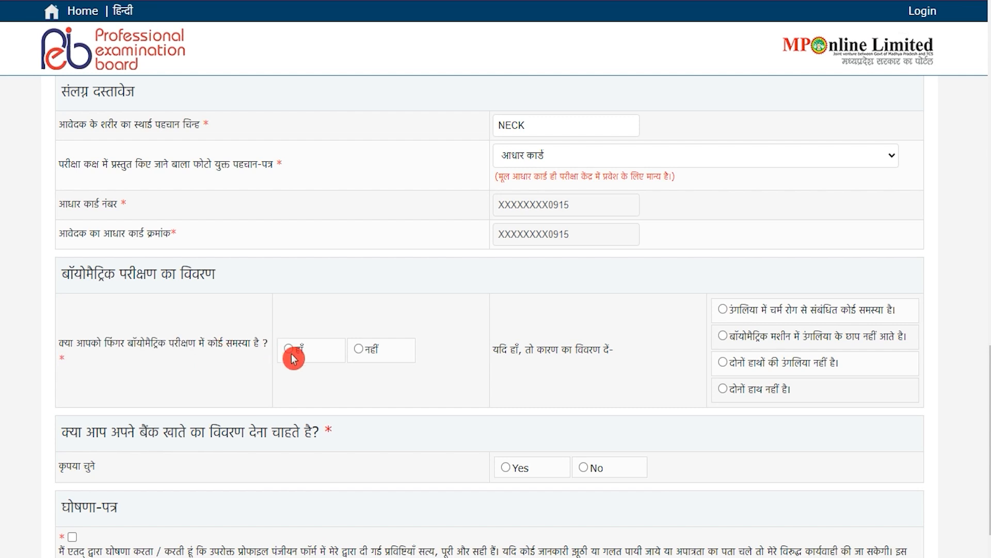
left_click(360, 351)
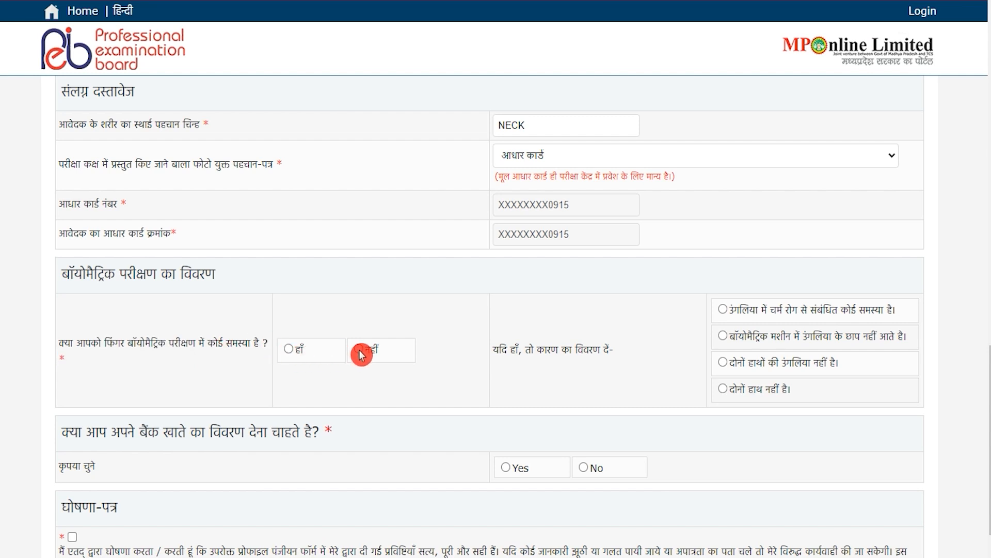
left_click_drag(562, 350, 582, 350)
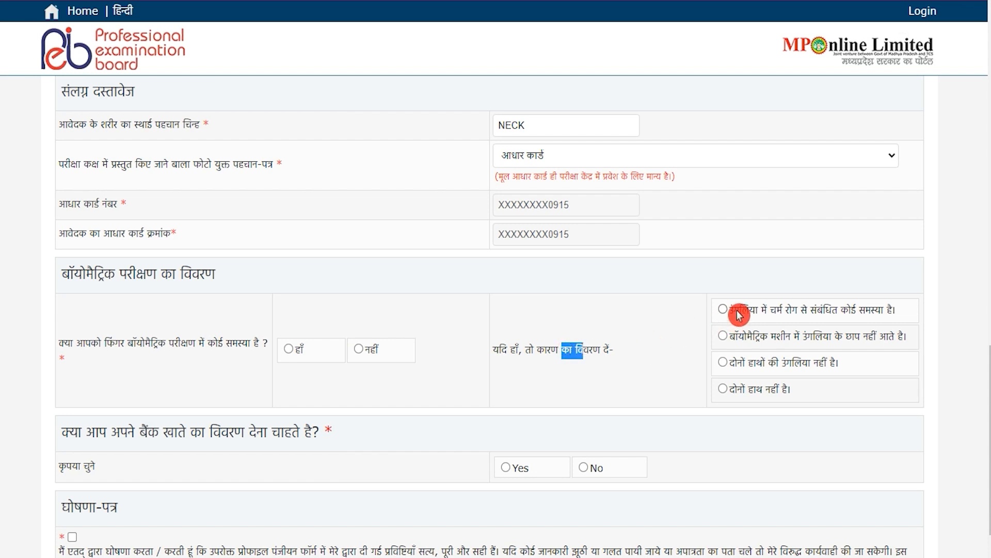
left_click(360, 350)
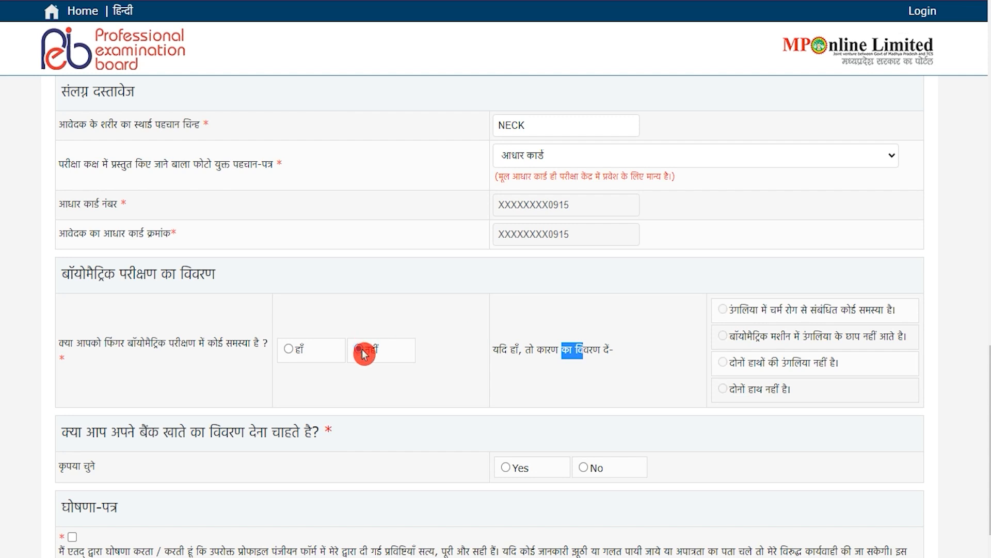
Decline bank details, accept the declaration and register with पंजीकृत करें
scroll(364, 354, "down", 2)
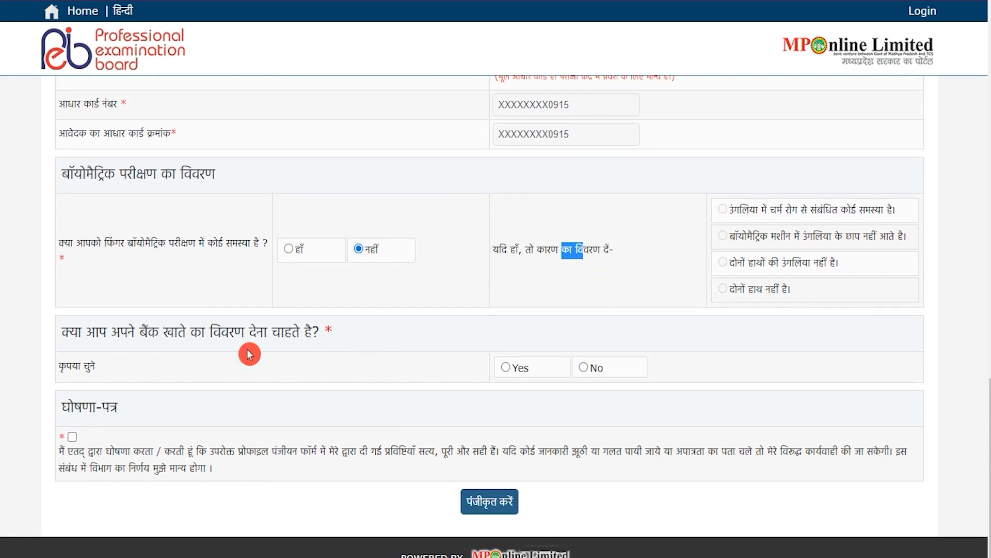
left_click_drag(128, 331, 284, 333)
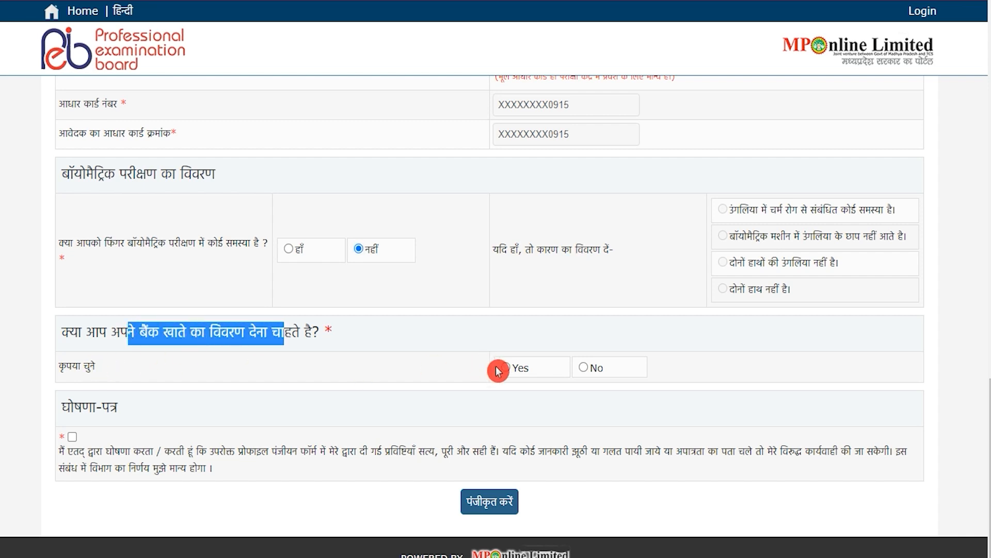
left_click(586, 368)
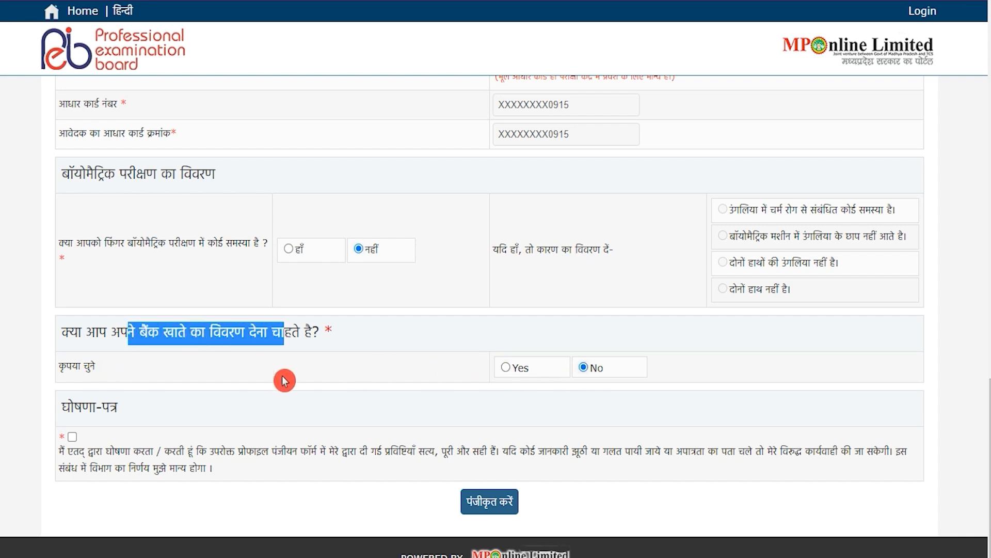
left_click(73, 438)
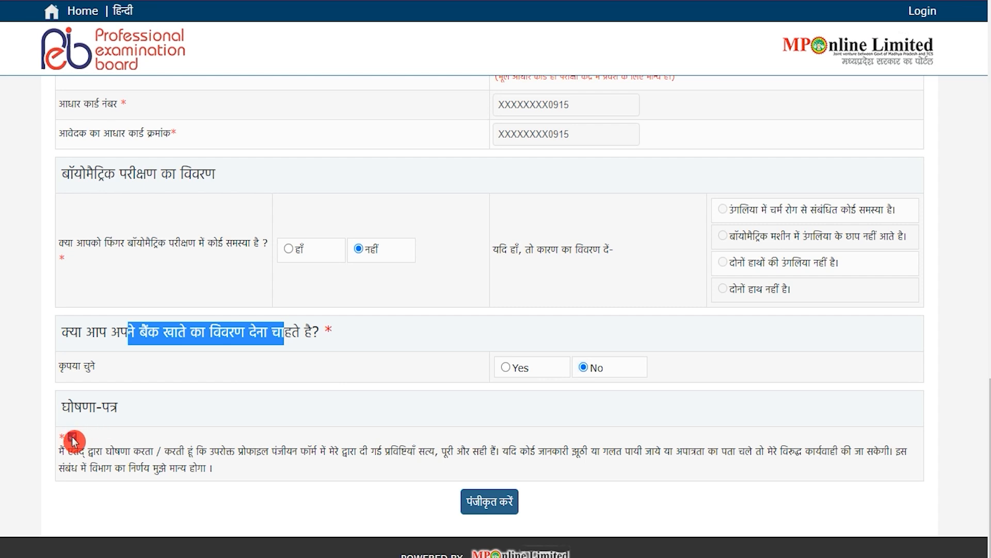
left_click(503, 509)
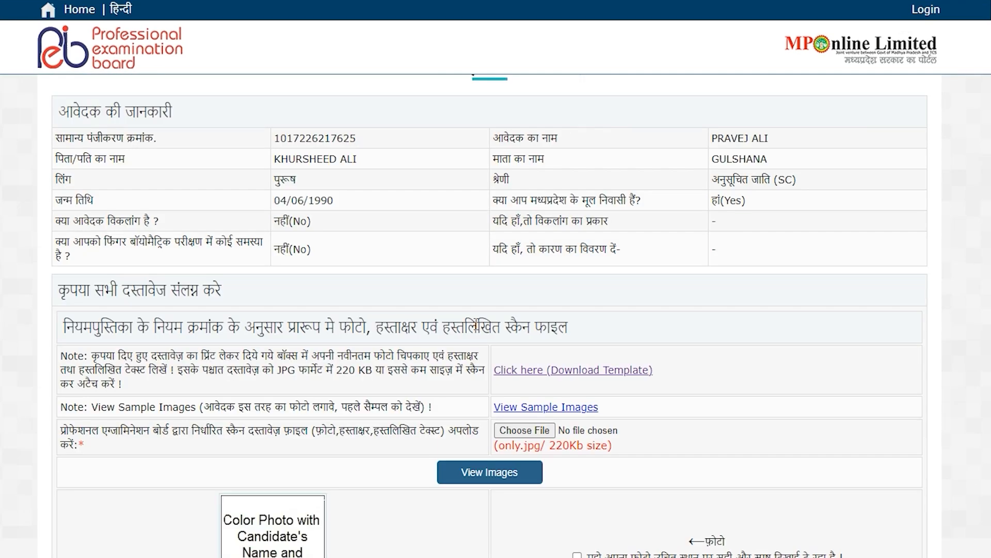
scroll(477, 328, "down", 4)
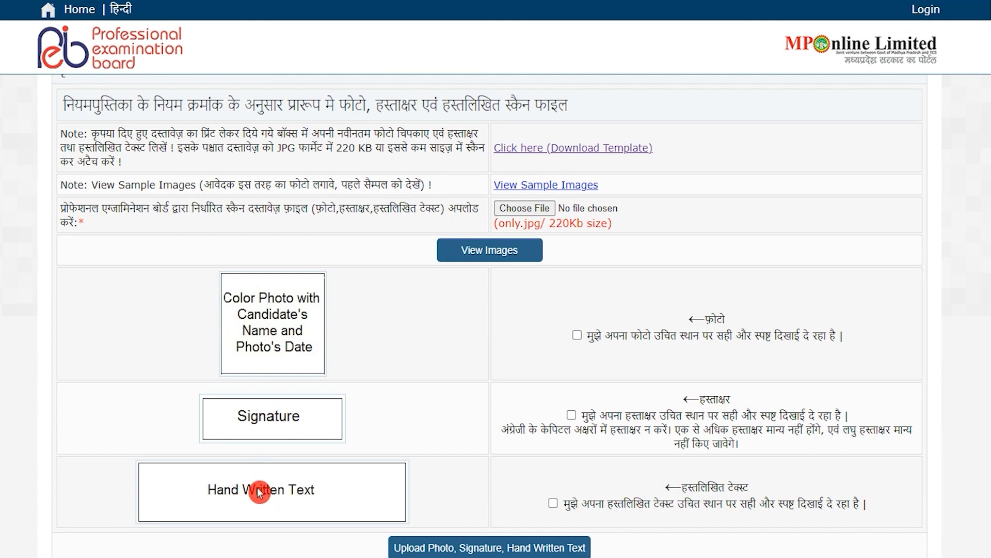
scroll(453, 370, "up", 2)
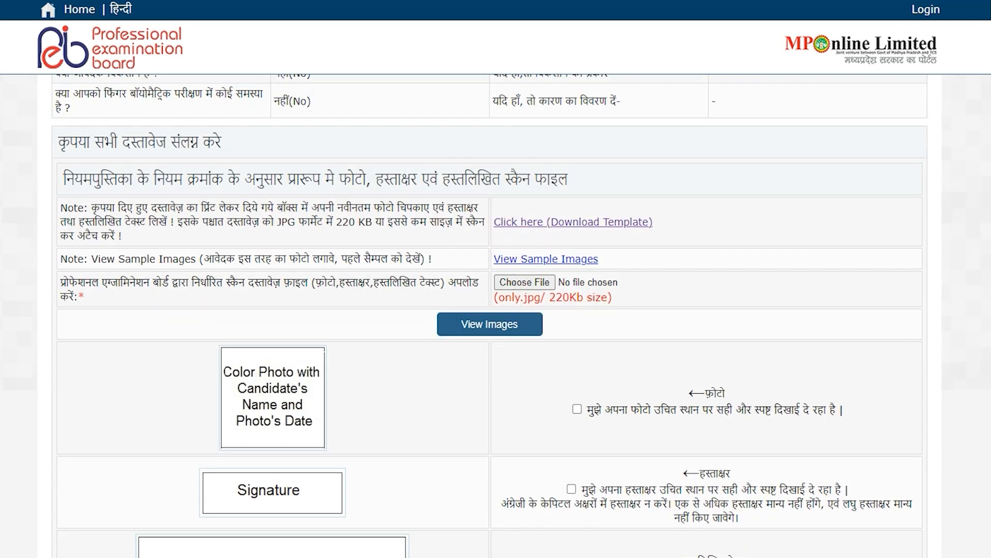
left_click(471, 110)
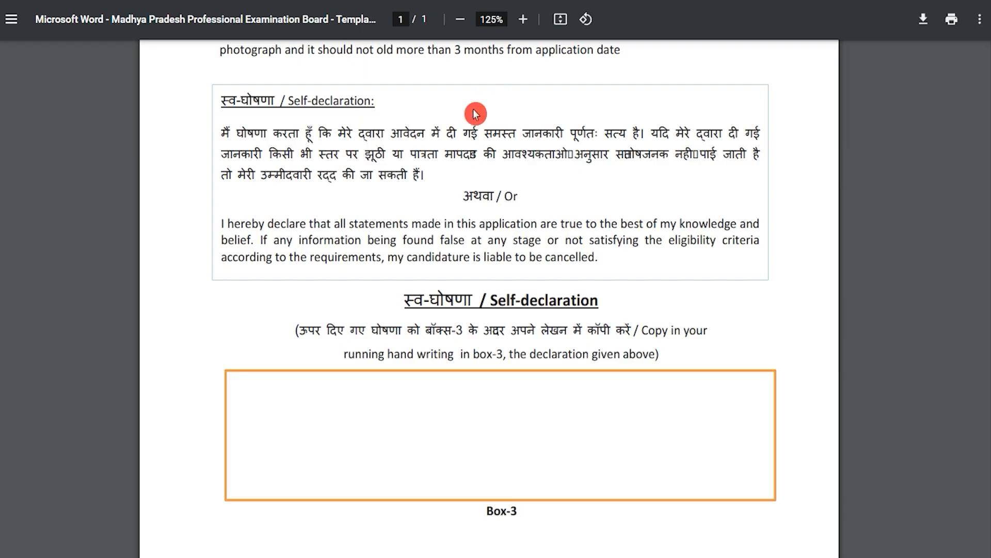
scroll(410, 266, "up", 10)
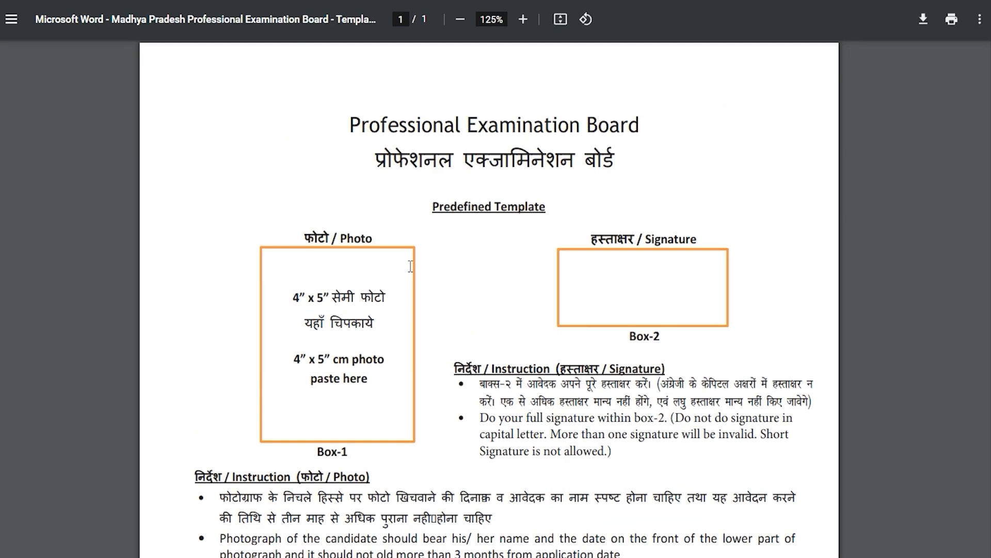
left_click_drag(294, 297, 324, 298)
left_click_drag(315, 238, 348, 239)
left_click_drag(293, 298, 349, 297)
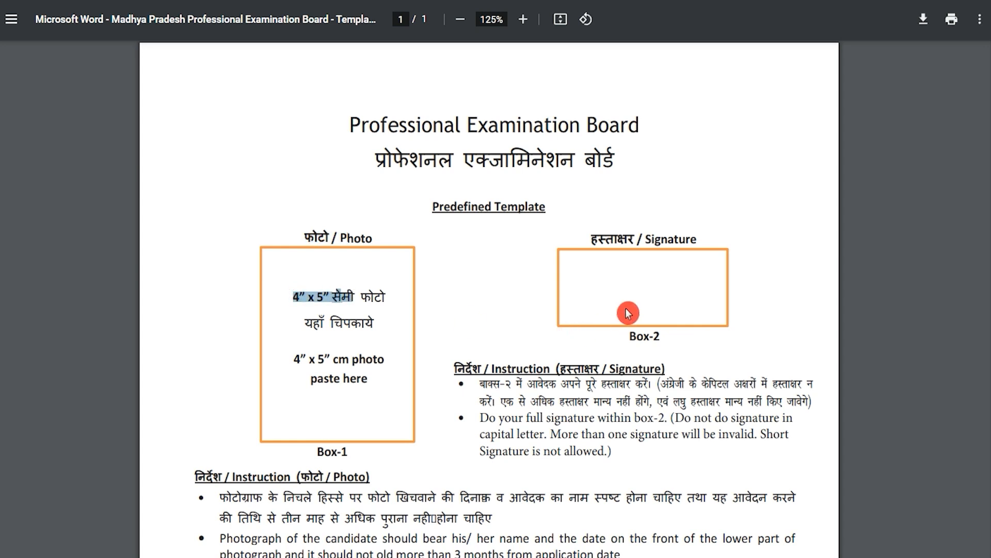
scroll(629, 313, "down", 2)
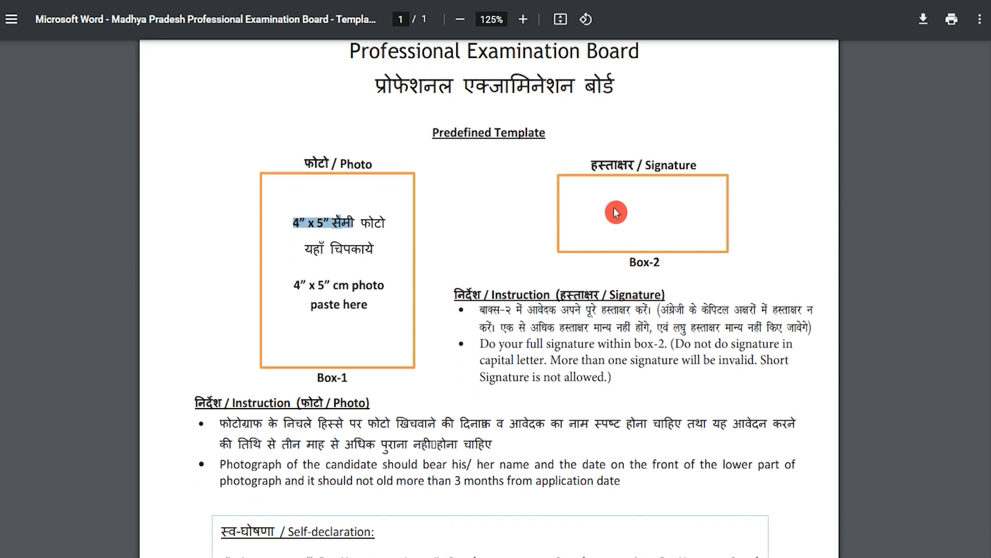
scroll(616, 212, "down", 6)
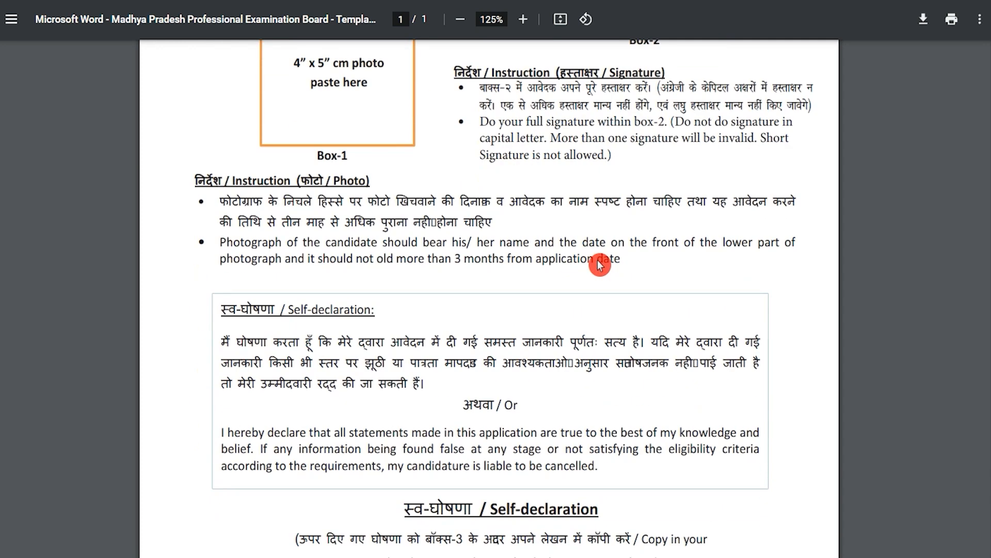
scroll(583, 272, "down", 2)
scroll(582, 273, "down", 3)
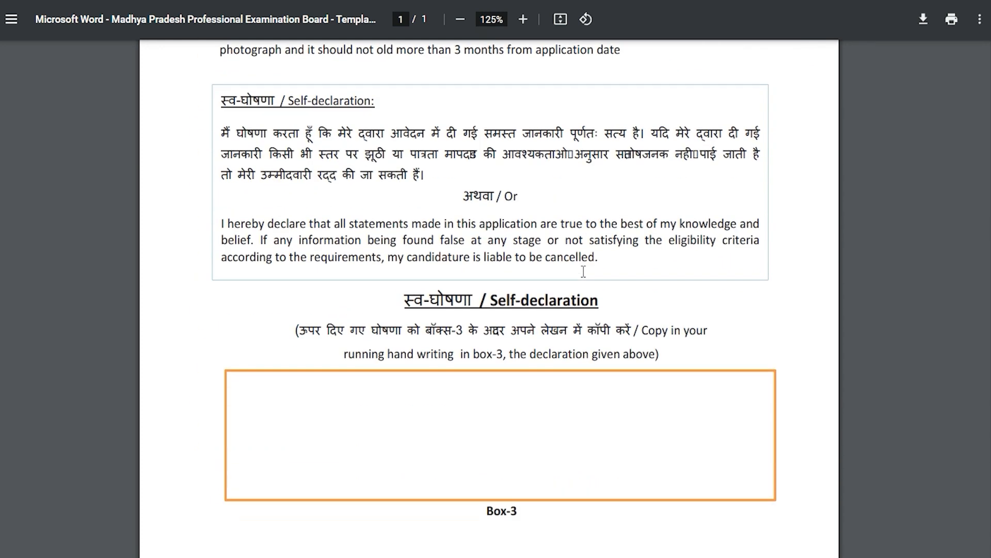
left_click_drag(511, 300, 560, 298)
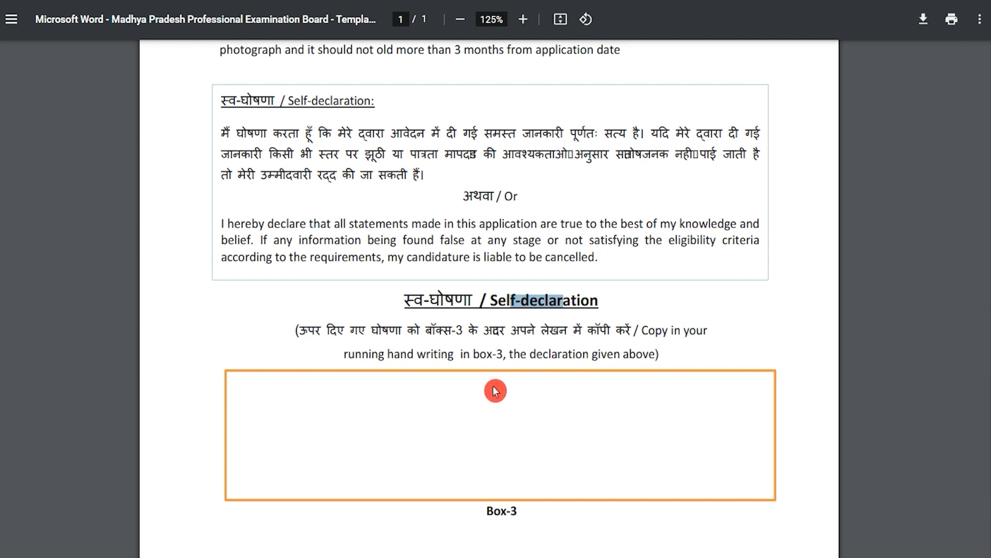
left_click(350, 408)
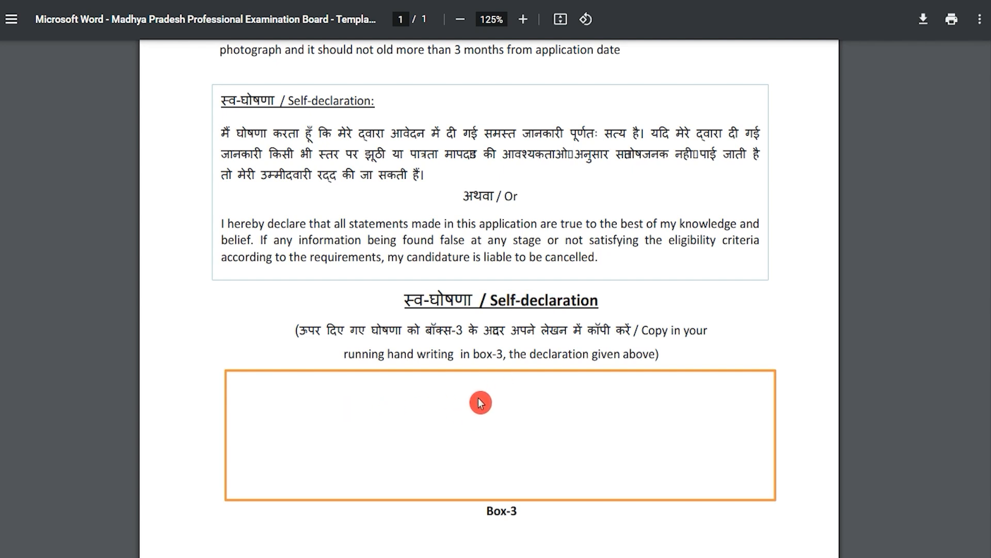
scroll(488, 331, "up", 2)
scroll(488, 330, "up", 1)
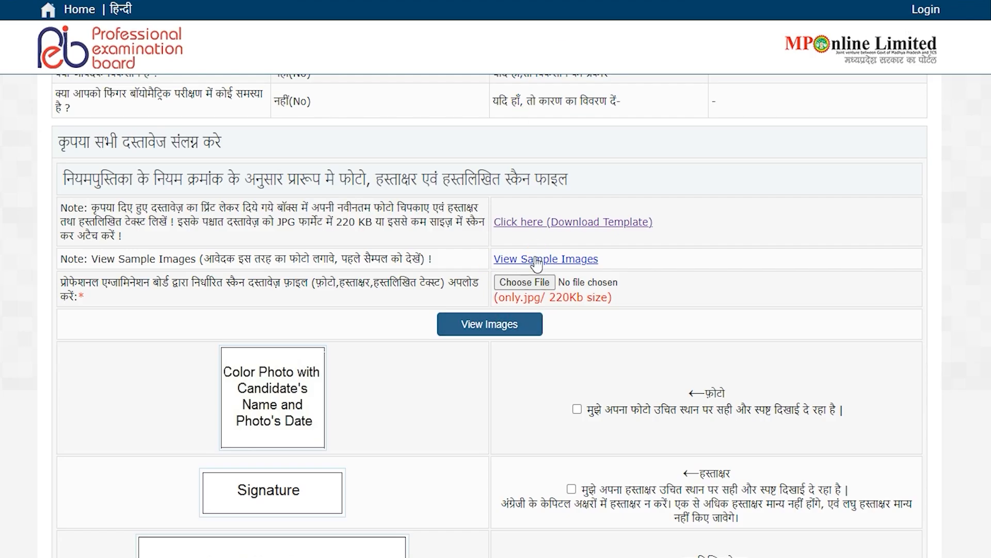
left_click(537, 263)
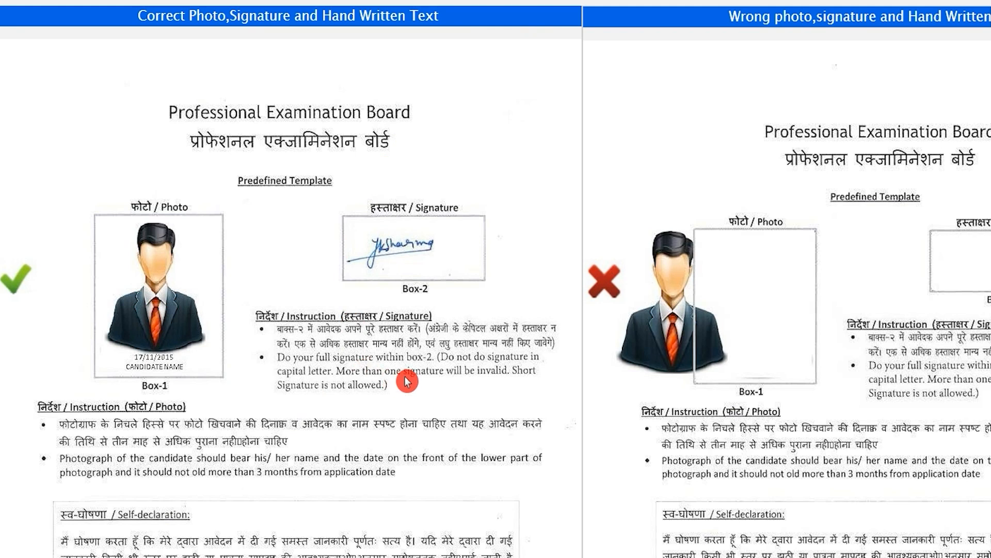
scroll(408, 381, "down", 6)
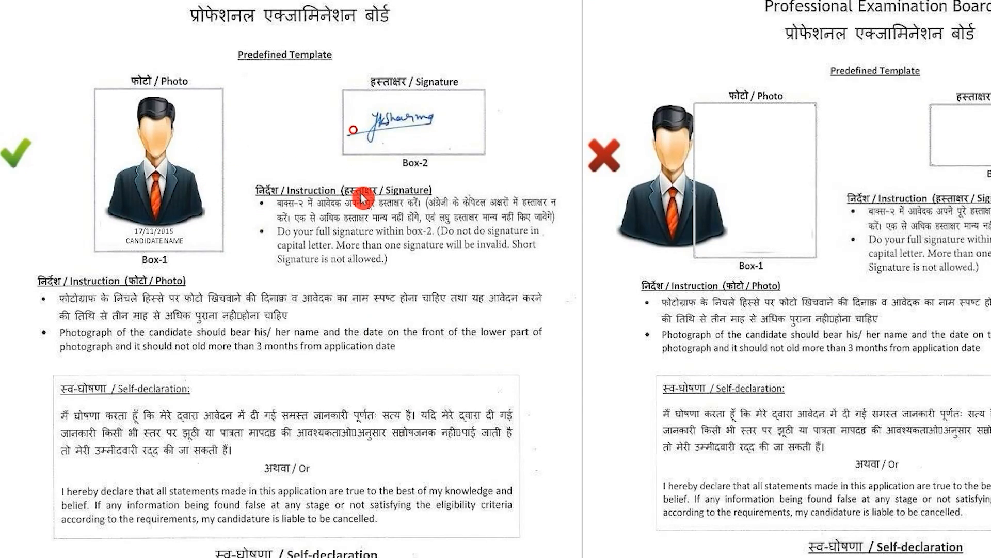
scroll(361, 199, "down", 5)
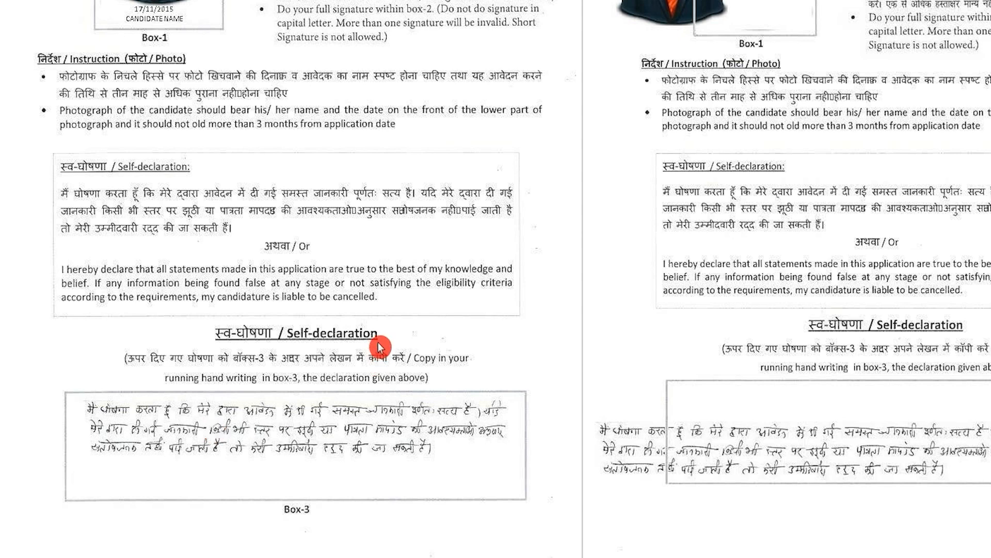
scroll(379, 345, "up", 8)
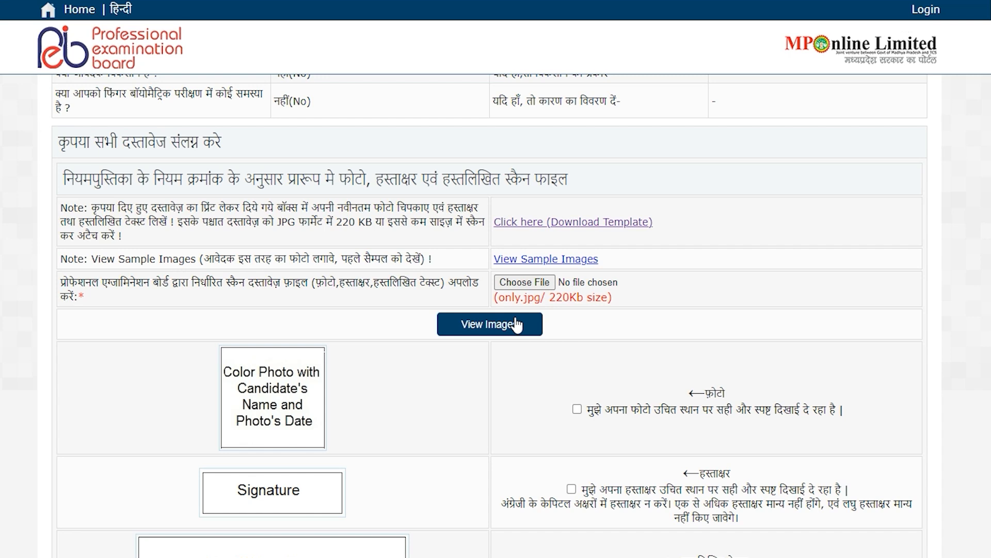
Confirm that the photo, signature and handwritten text all appear correctly
left_click(469, 378)
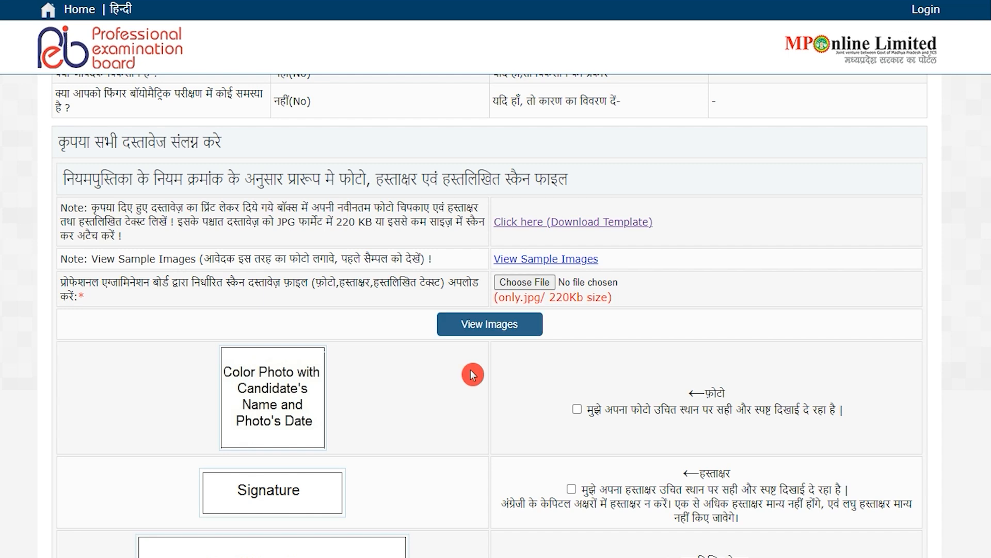
scroll(465, 382, "down", 3)
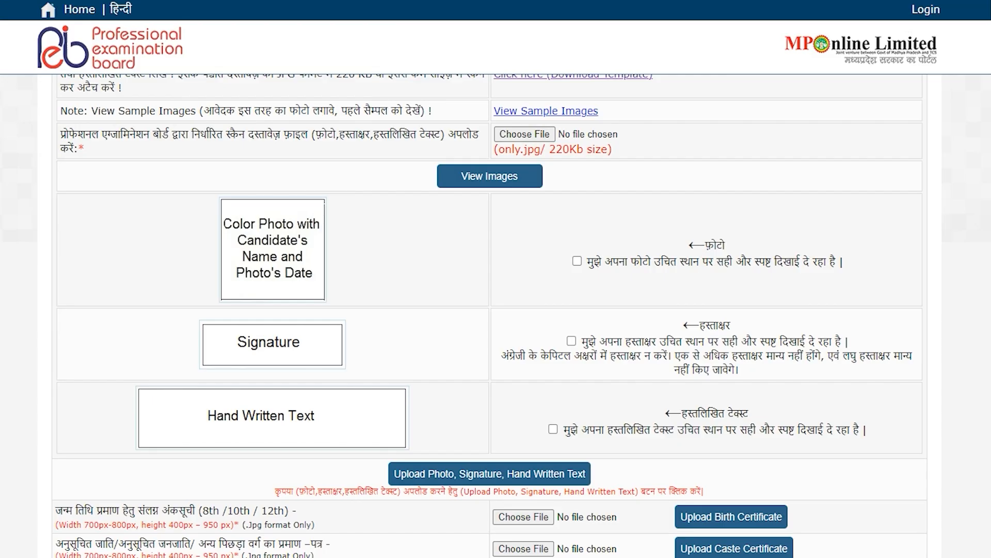
left_click(579, 262)
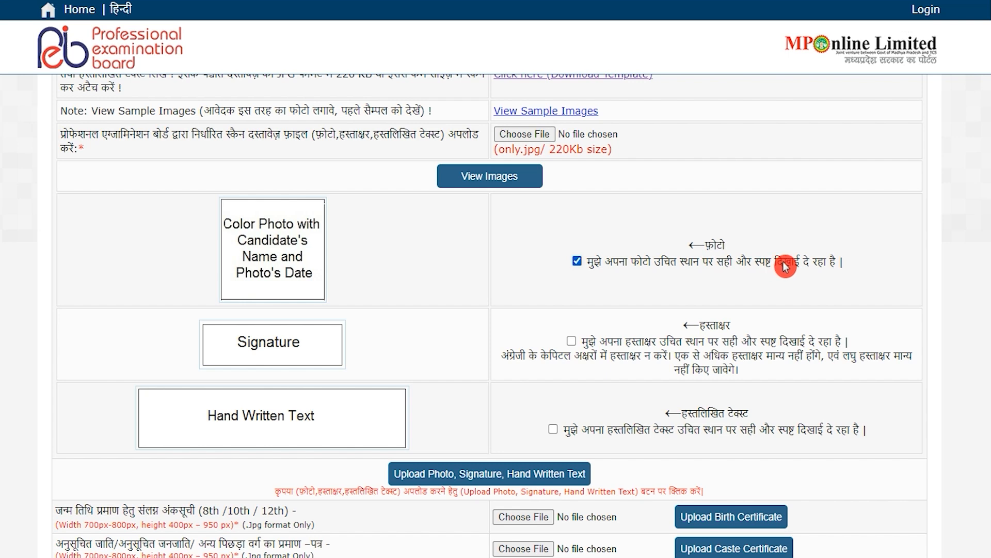
left_click(577, 342)
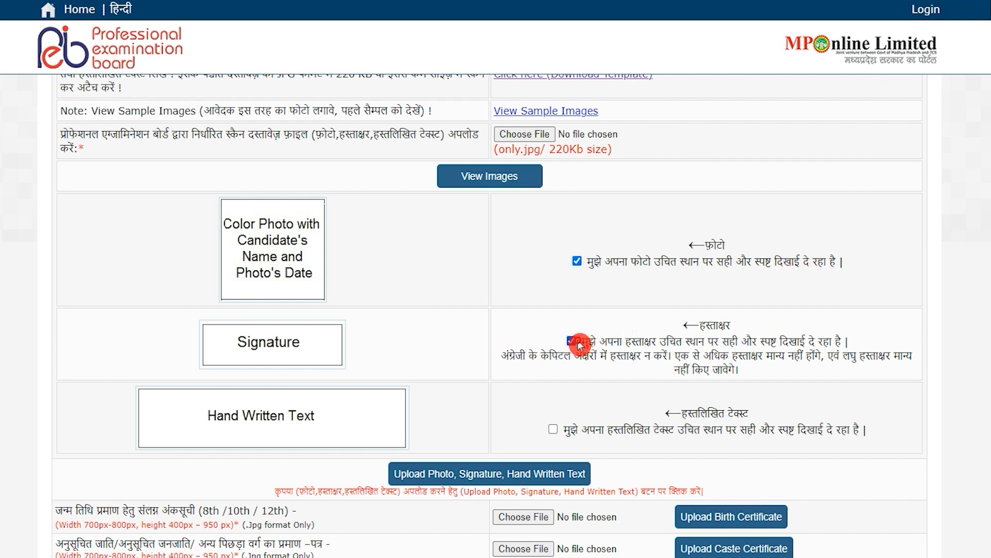
left_click(554, 430)
Attach the required documents, including the caste certificate, and submit them
scroll(557, 436, "down", 1)
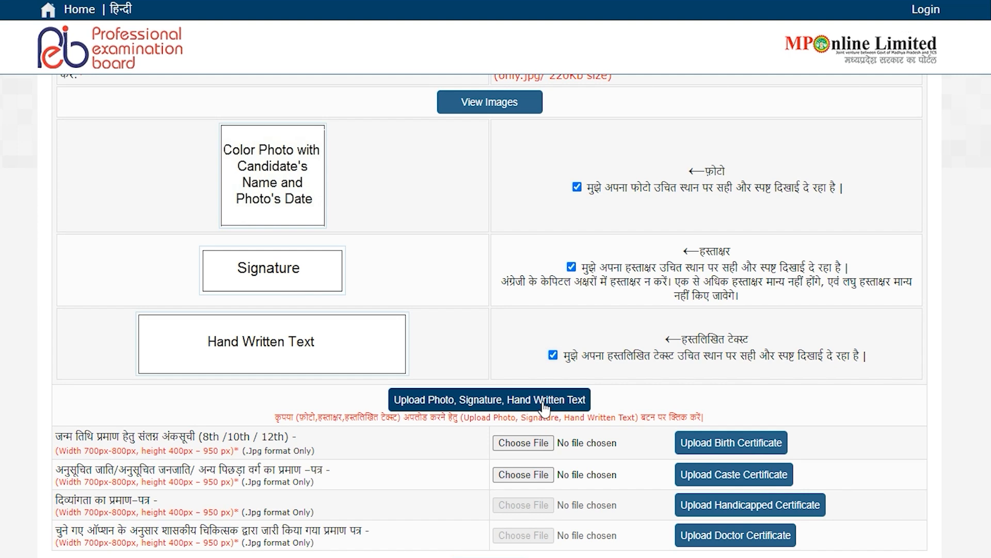
scroll(543, 408, "down", 1)
left_click_drag(89, 368, 128, 370)
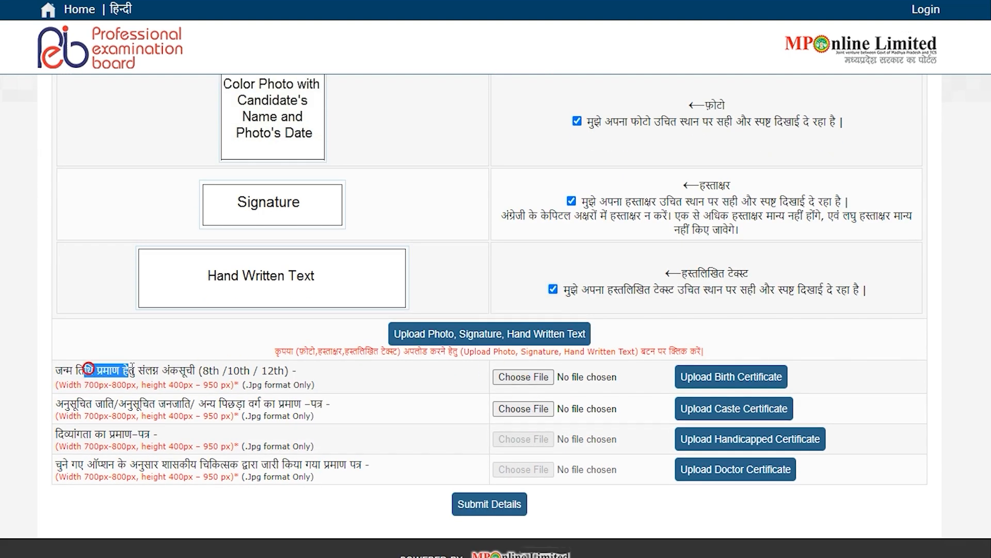
left_click_drag(106, 403, 149, 404)
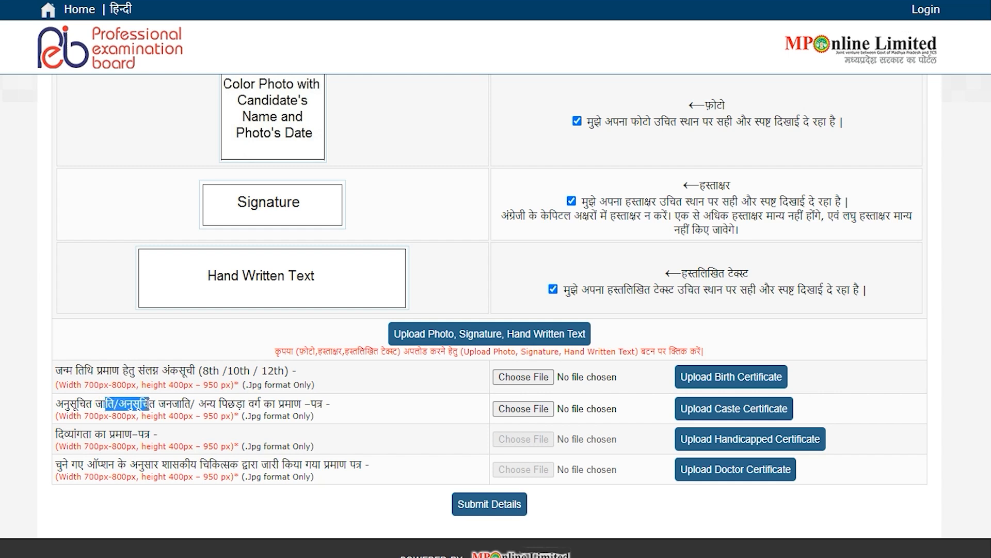
left_click(152, 403)
left_click_drag(220, 404, 294, 404)
left_click(508, 410)
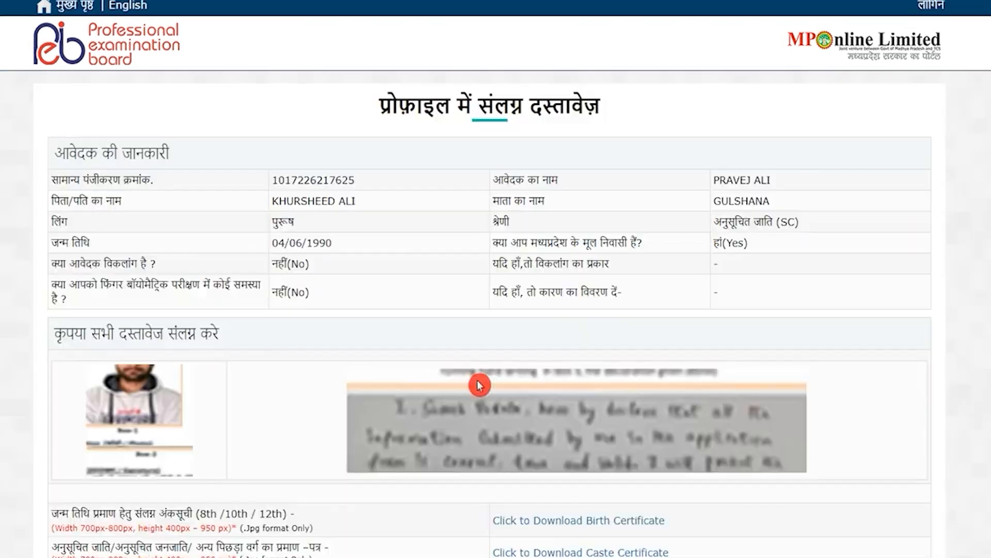
scroll(481, 381, "down", 3)
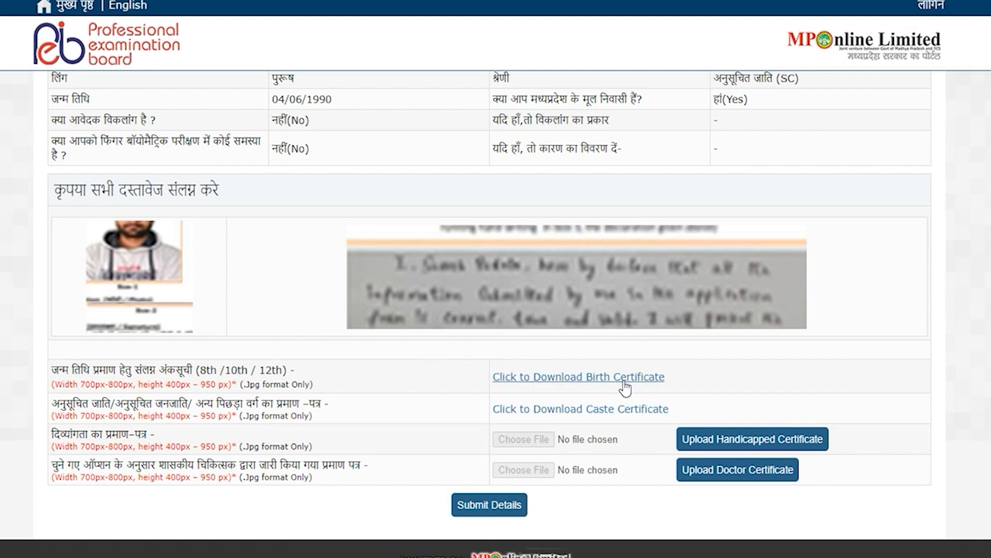
left_click(495, 511)
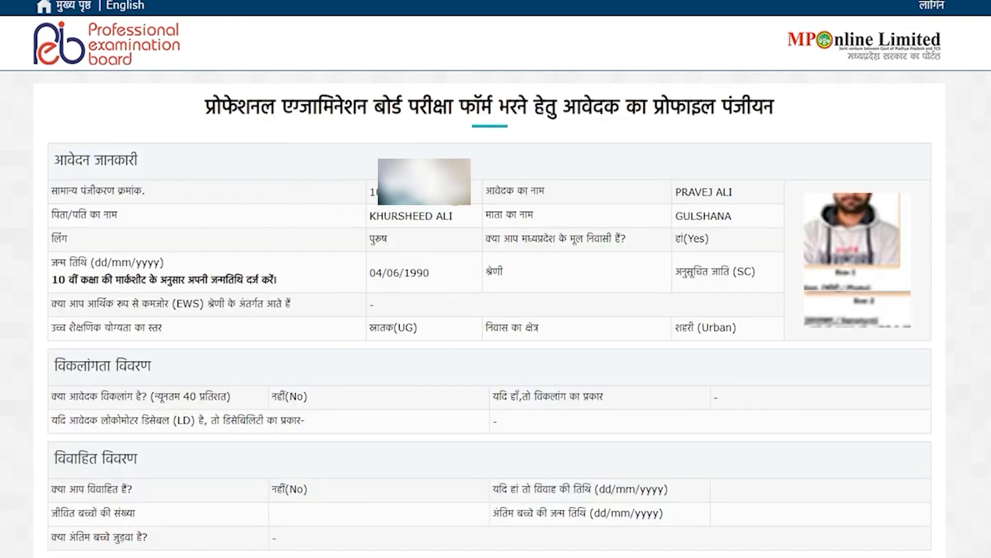
Cancel printing the profile receipt and copy the registration number
scroll(496, 372, "down", 10)
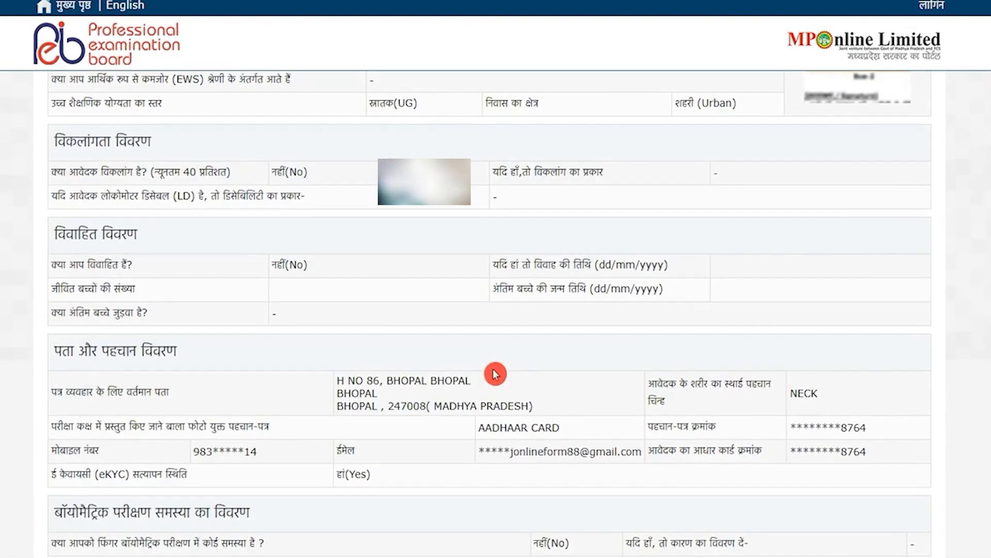
scroll(495, 374, "down", 2)
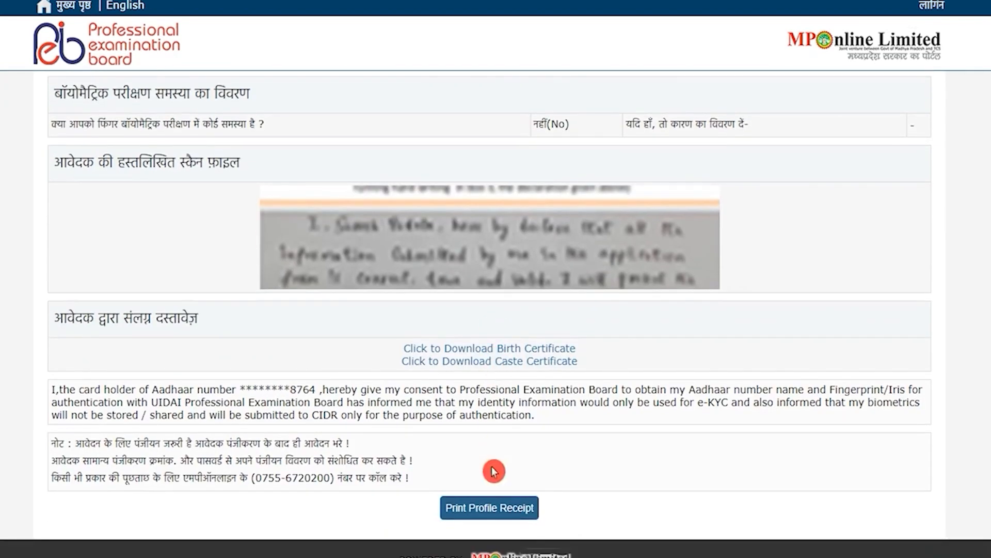
left_click(489, 508)
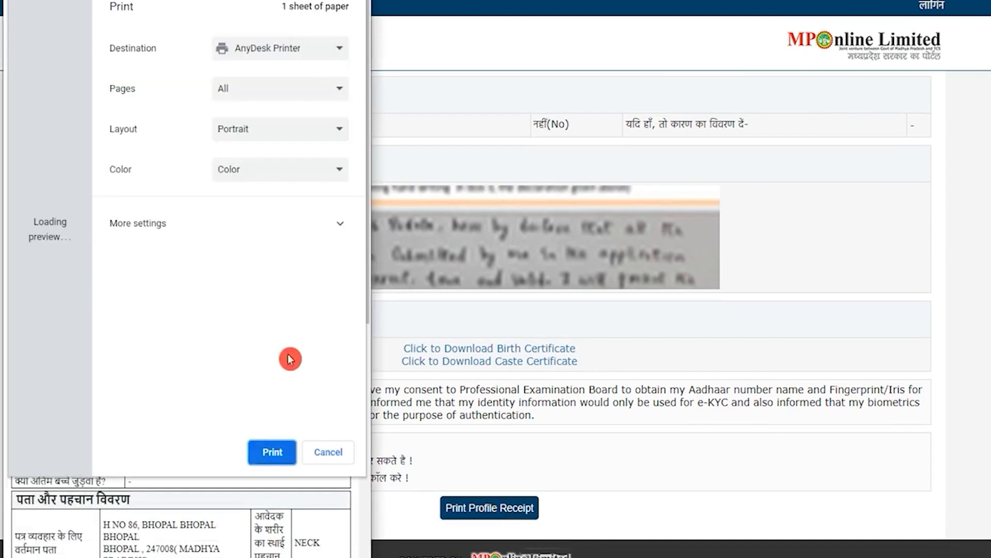
left_click(320, 457)
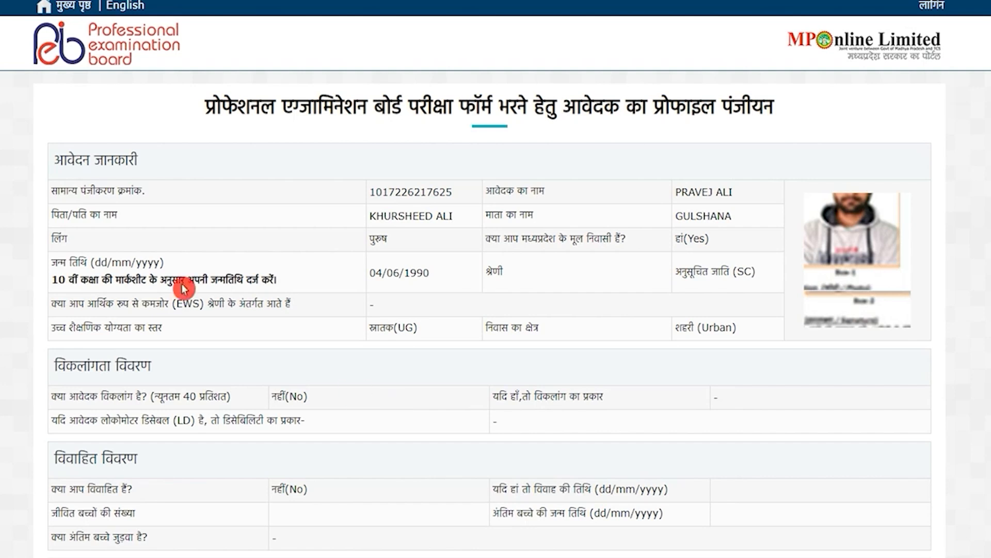
left_click_drag(56, 195, 106, 194)
left_click_drag(362, 193, 457, 195)
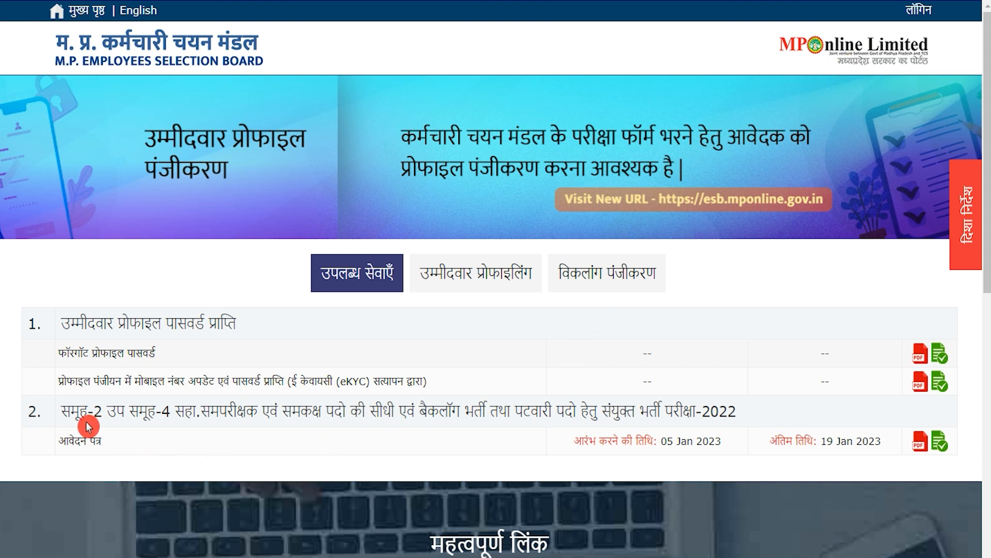
Open the Patwari 2022 application, dismiss the translate popup, and tick the candidate declaration
left_click(940, 443)
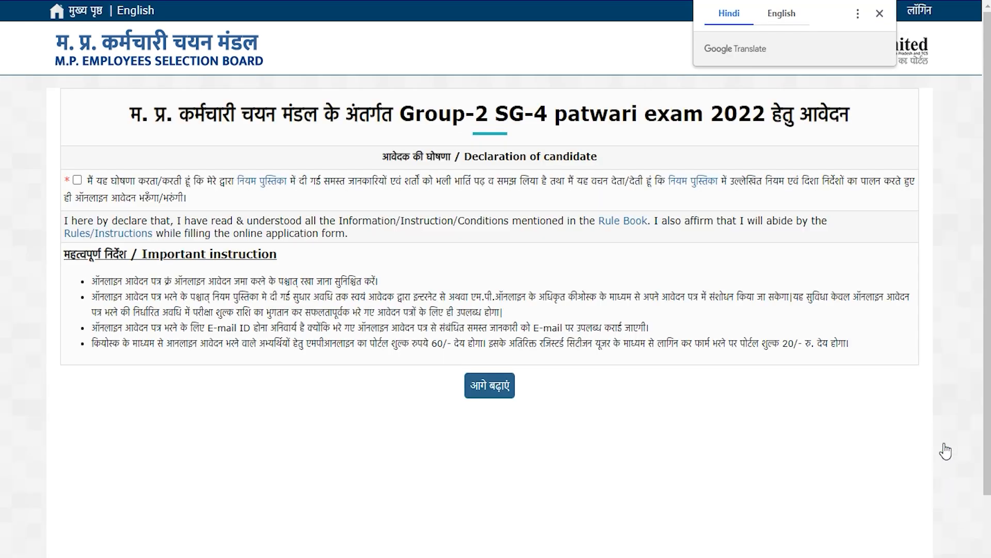
left_click(880, 14)
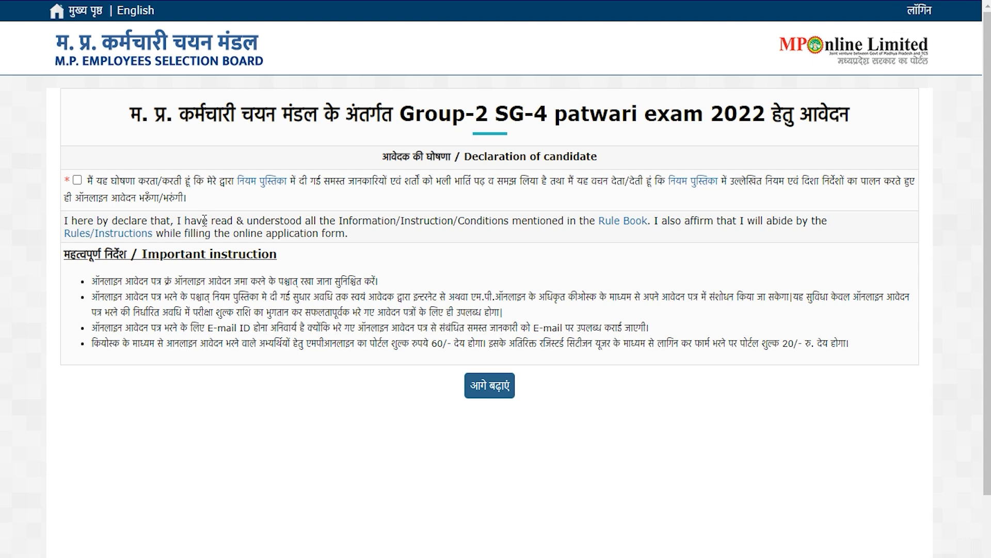
left_click(79, 181)
left_click(79, 180)
left_click_drag(159, 199, 183, 200)
Proceed to verification and enter the registration number, date of birth and captcha answer
left_click(485, 389)
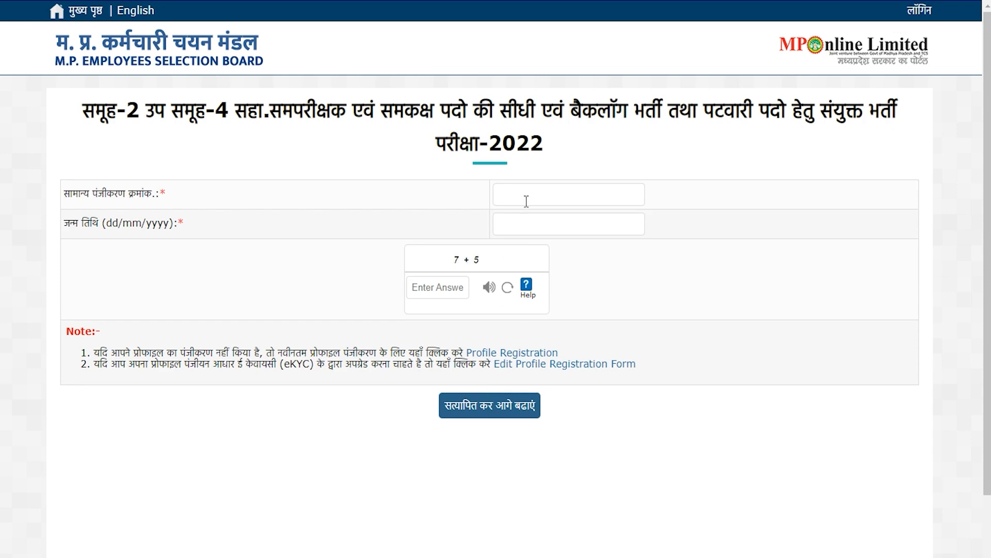
left_click_drag(72, 194, 109, 195)
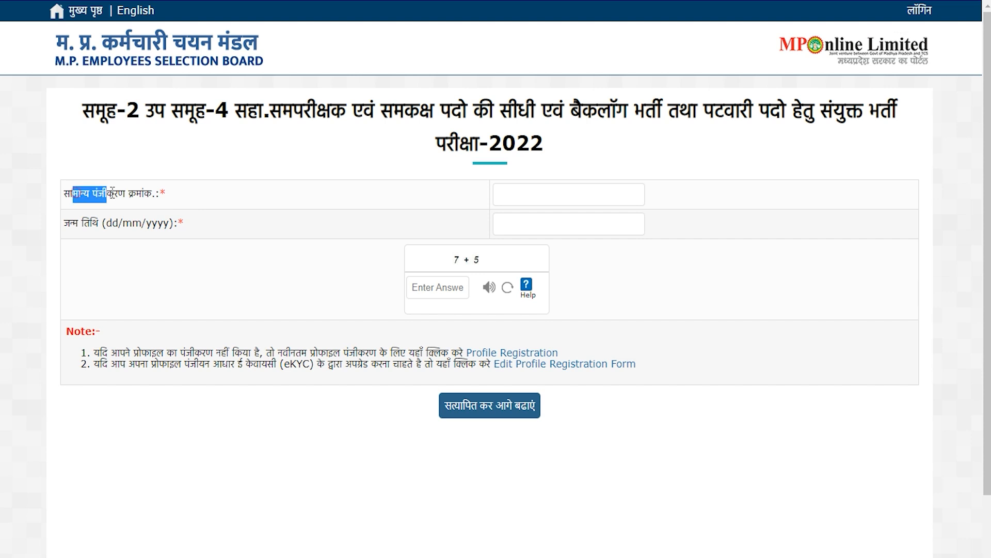
left_click(524, 194)
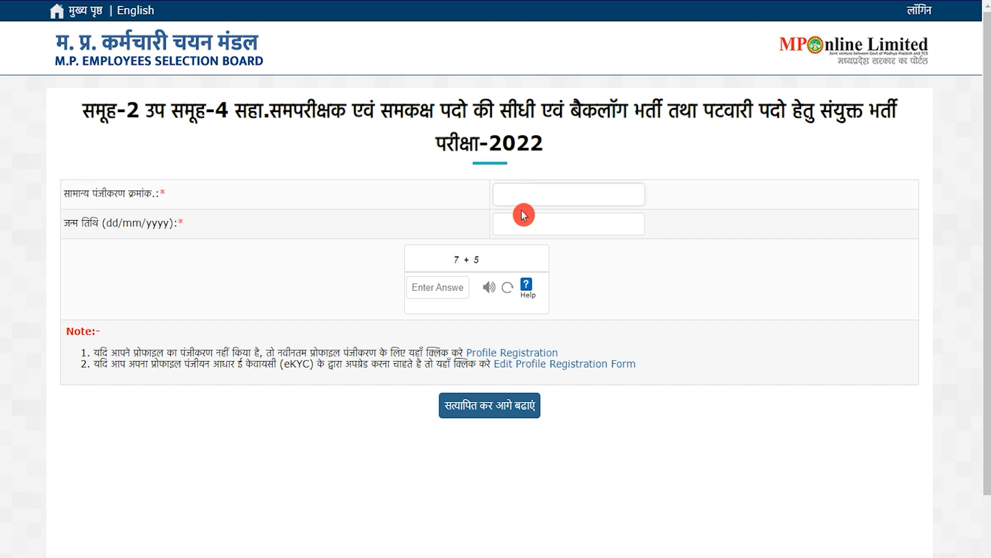
left_click(523, 215)
left_click(680, 236)
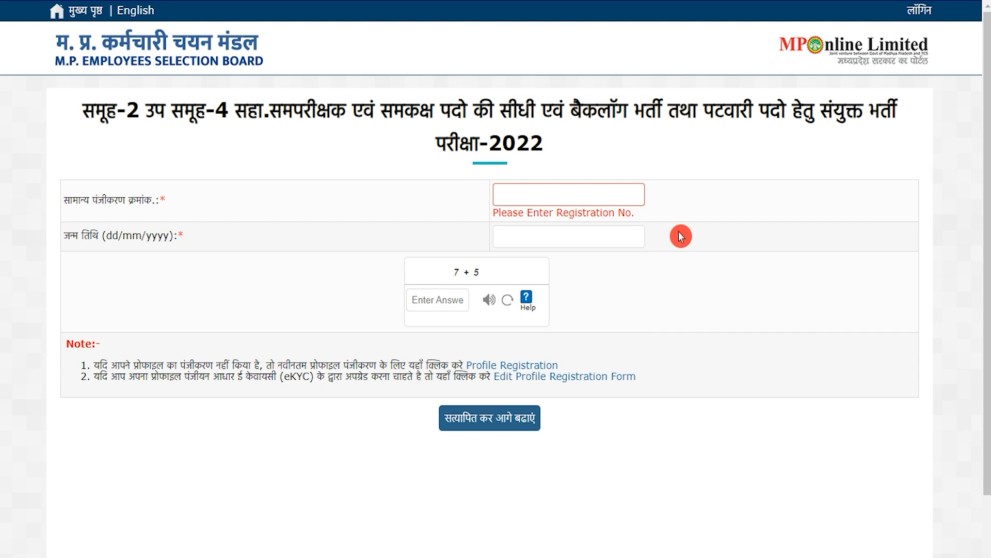
mouse_move(447, 268)
left_mouse_down()
mouse_move(471, 264)
mouse_move(447, 268)
left_mouse_up()
left_click(448, 295)
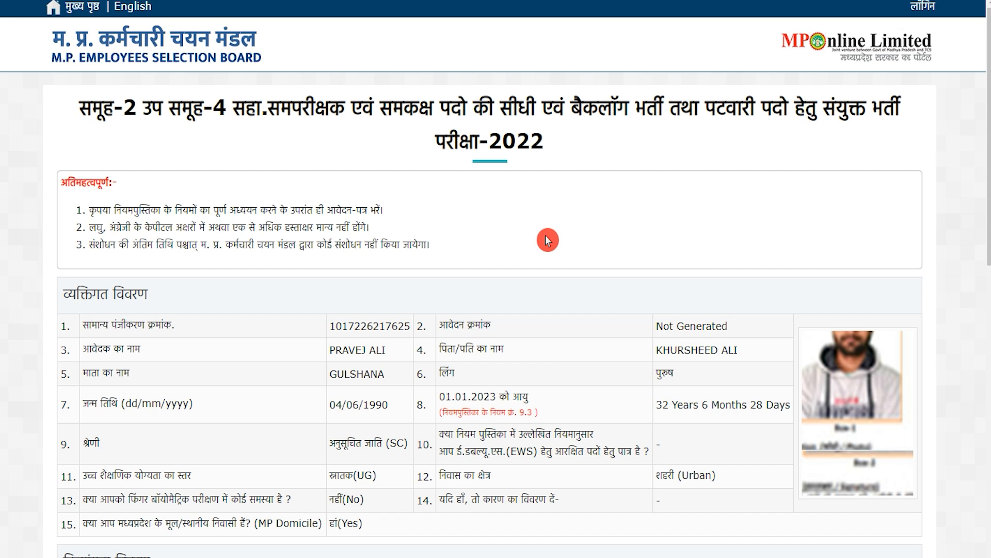
Continue past the pre-filled personal details to the Class question (section 34)
left_click_drag(147, 320, 381, 332)
scroll(434, 316, "down", 1)
scroll(434, 316, "down", 10)
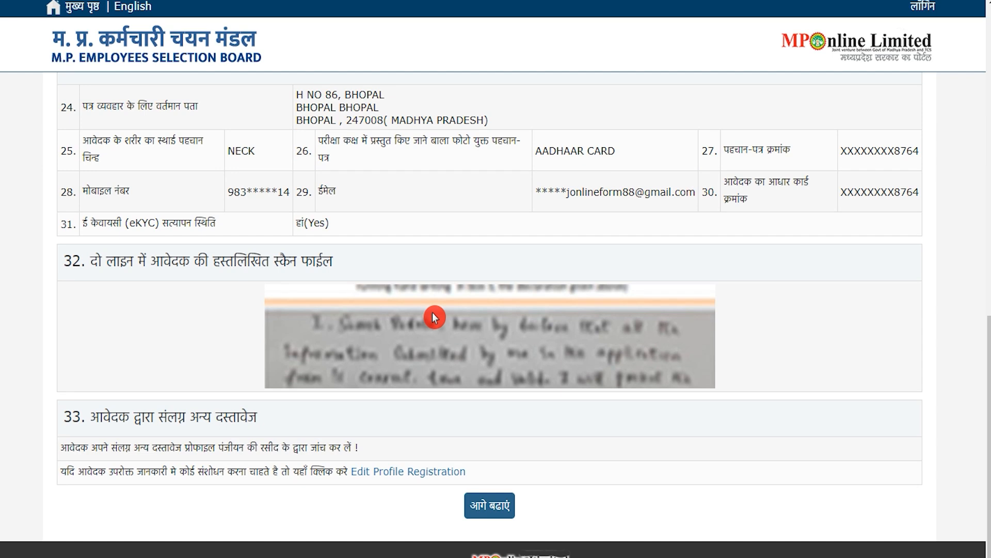
left_click(486, 512)
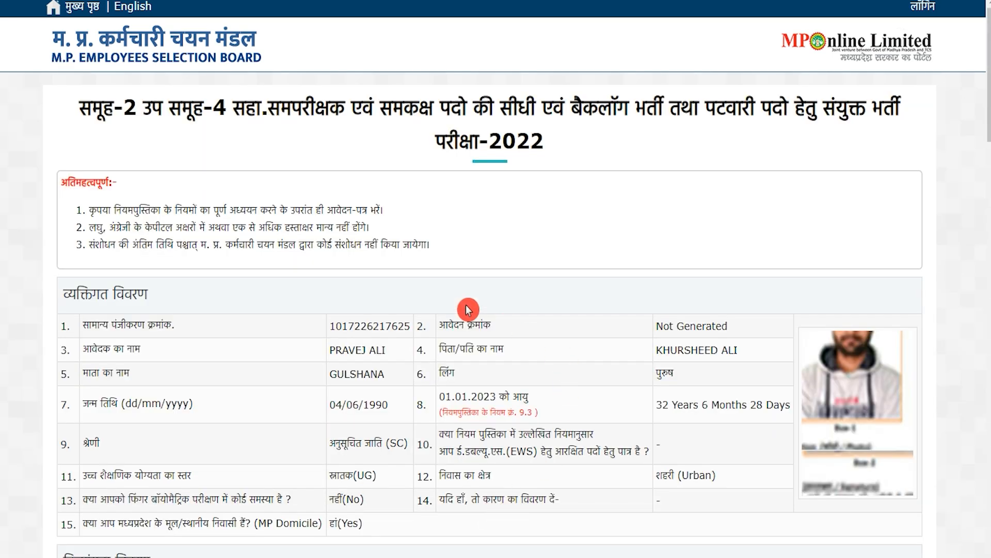
scroll(468, 310, "down", 5)
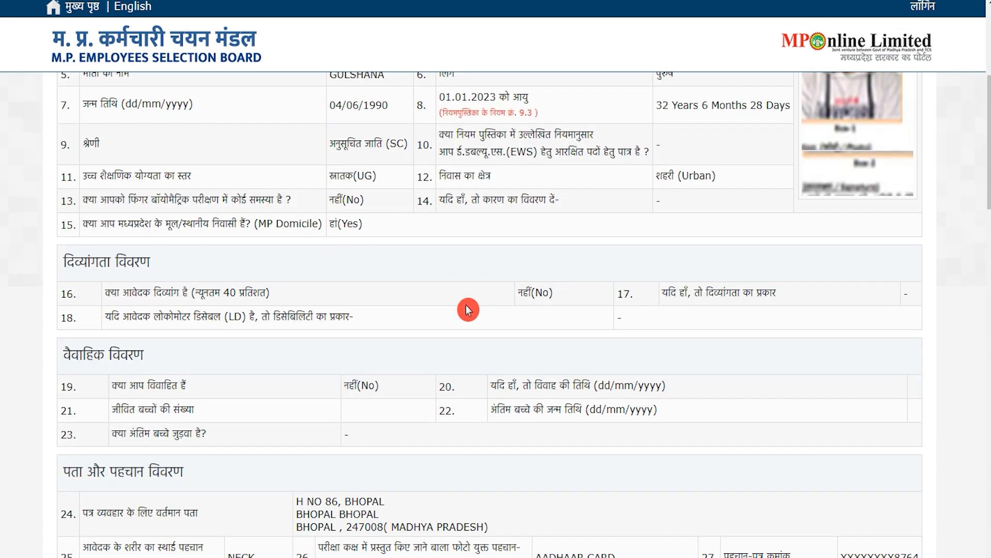
scroll(468, 310, "down", 8)
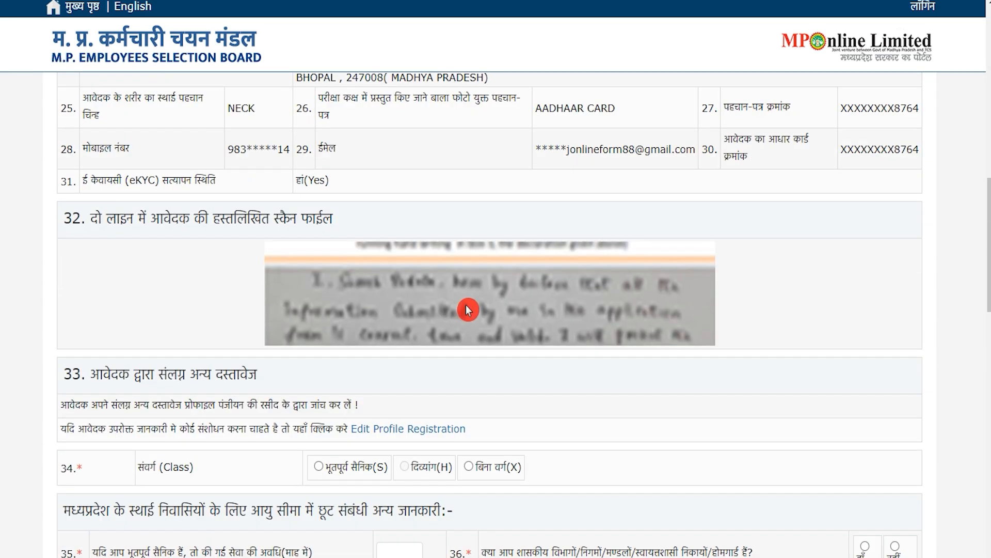
scroll(468, 310, "down", 3)
scroll(469, 310, "down", 8)
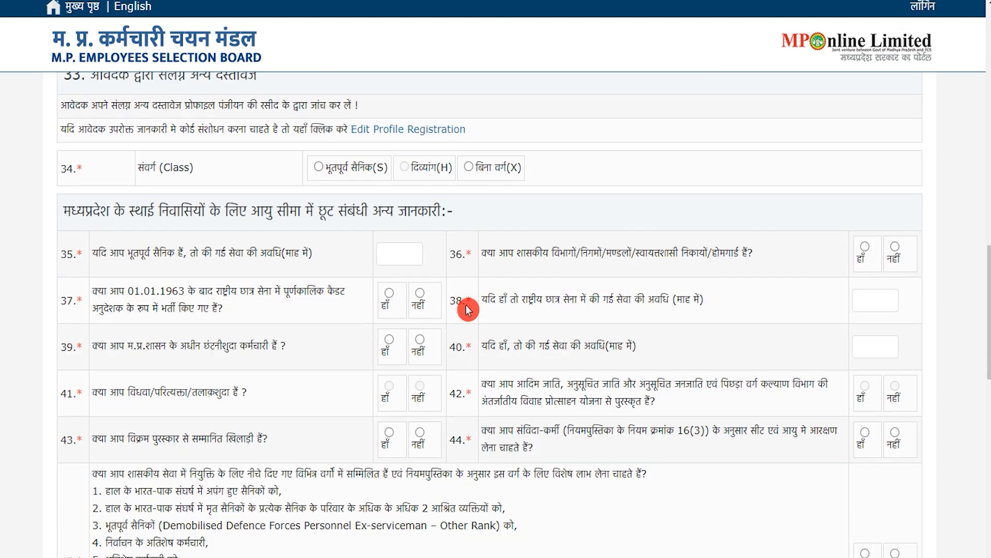
scroll(469, 310, "up", 3)
scroll(468, 310, "up", 3)
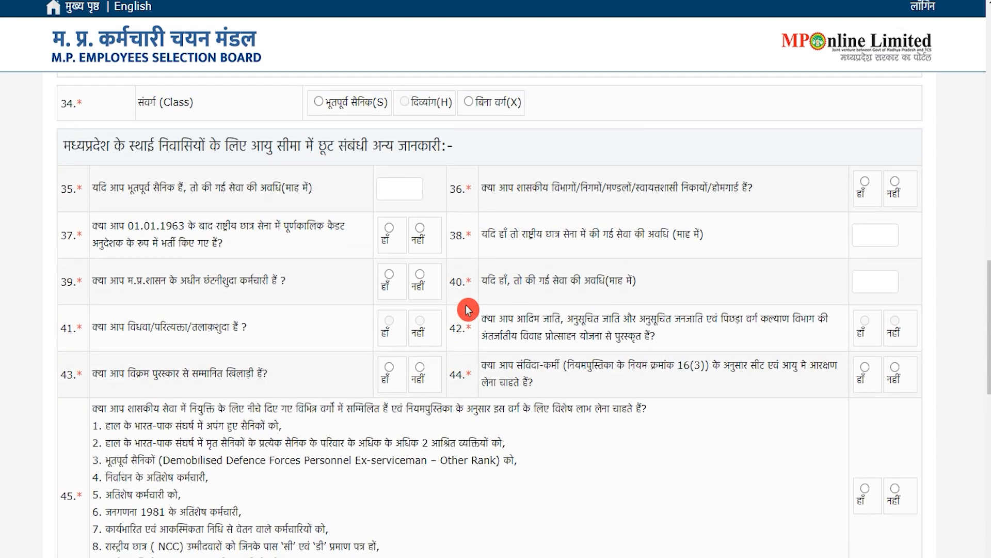
scroll(467, 304, "up", 2)
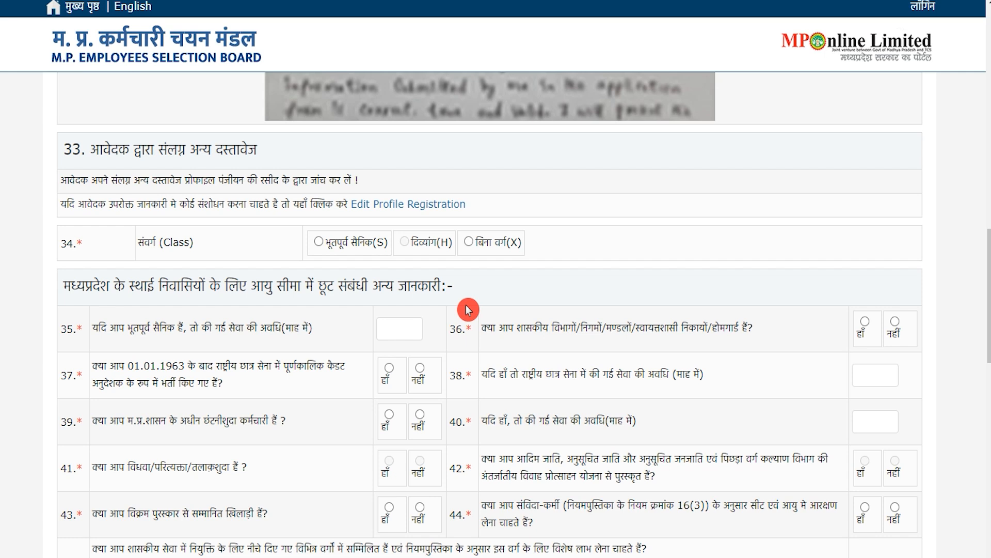
left_click_drag(153, 238, 163, 241)
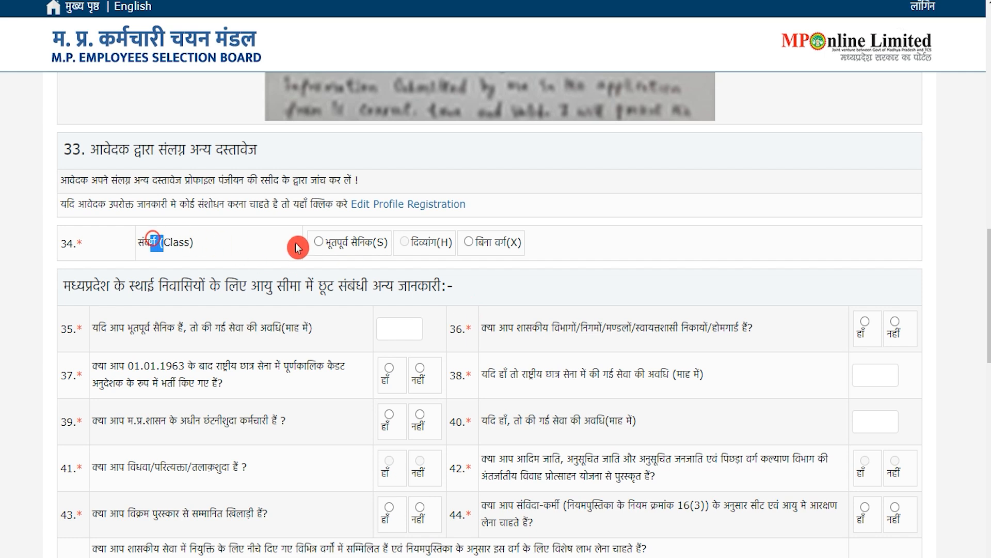
Choose बिना वर्ग(X) as the applicant's class
left_click(469, 243)
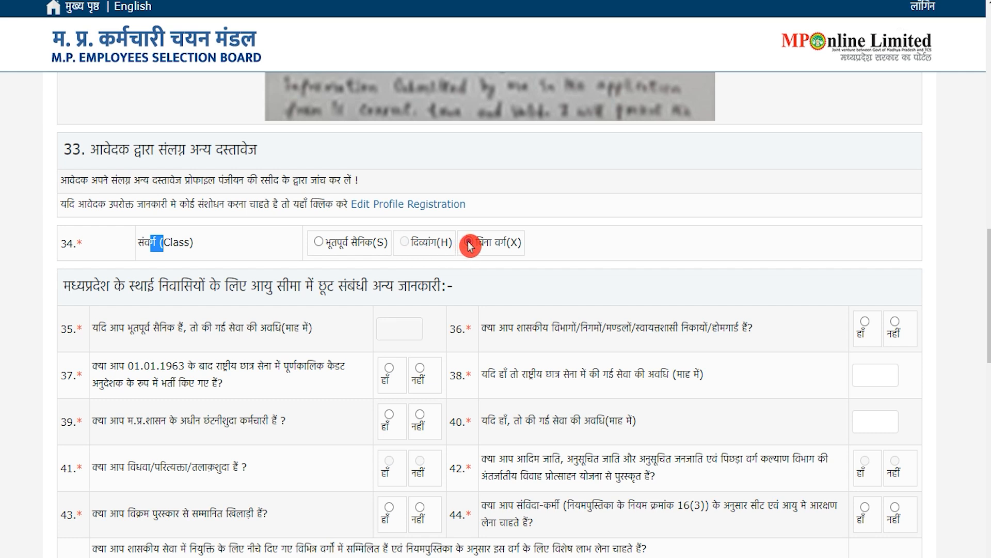
left_click_drag(202, 328, 283, 330)
left_click(330, 332)
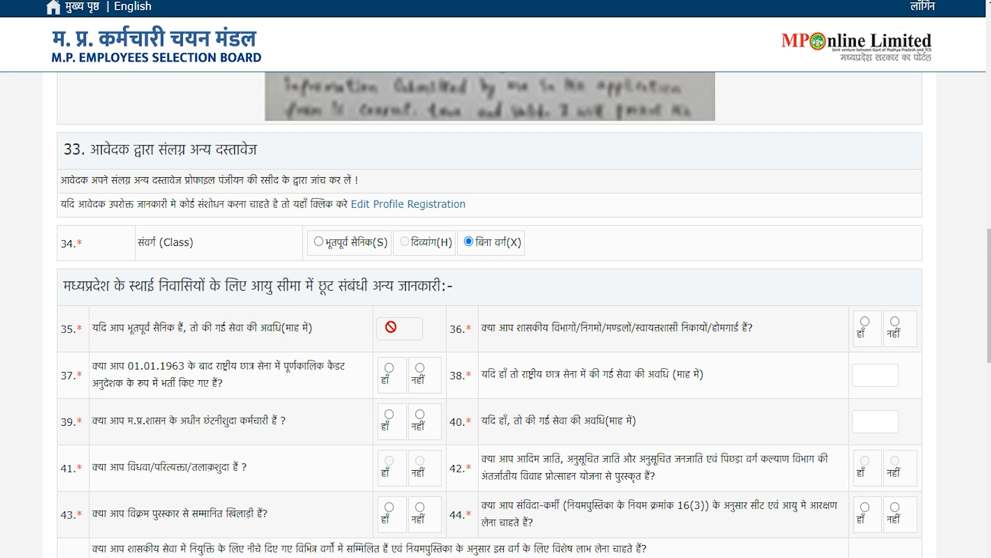
left_click(492, 247)
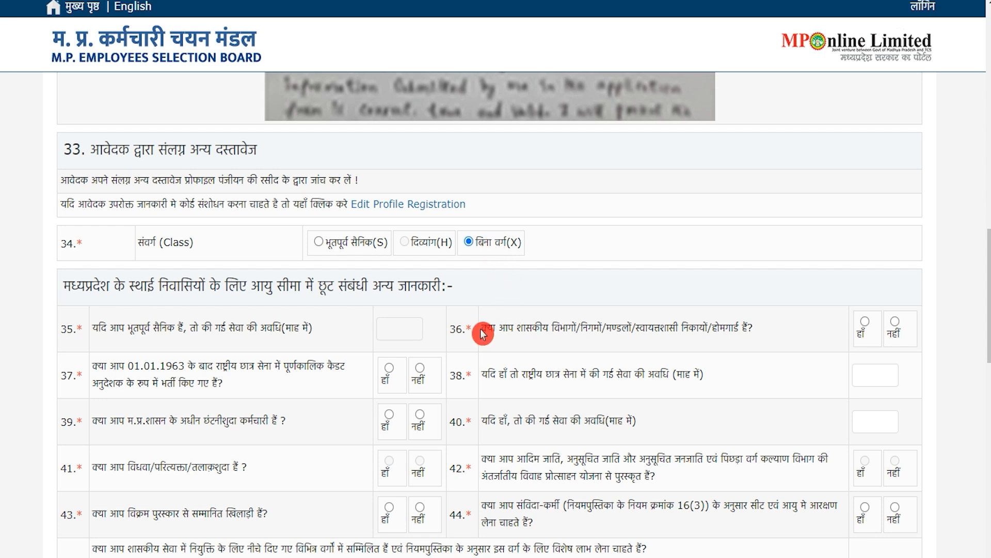
Answer नहीं to age-relaxation questions 36, 37 and 39
left_click_drag(490, 327, 739, 327)
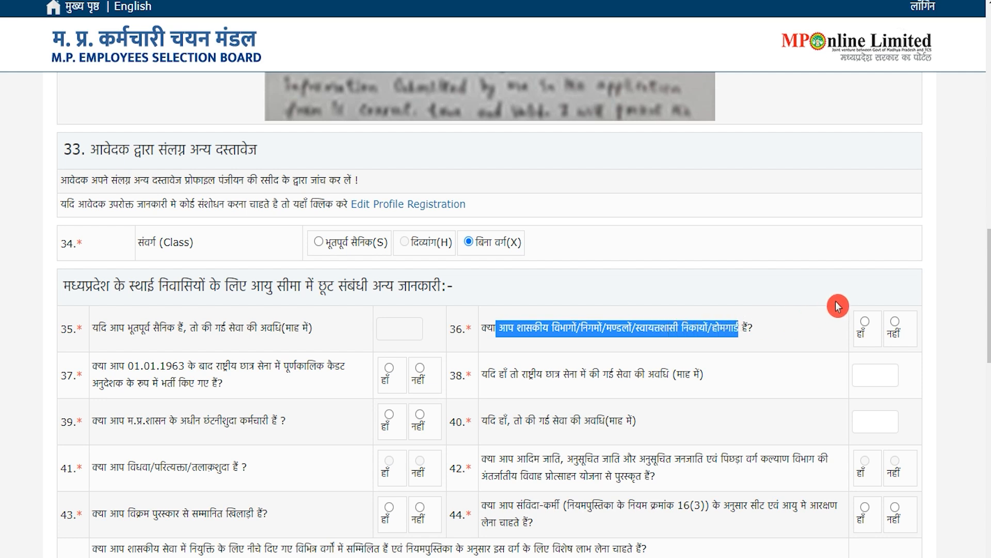
left_click(895, 324)
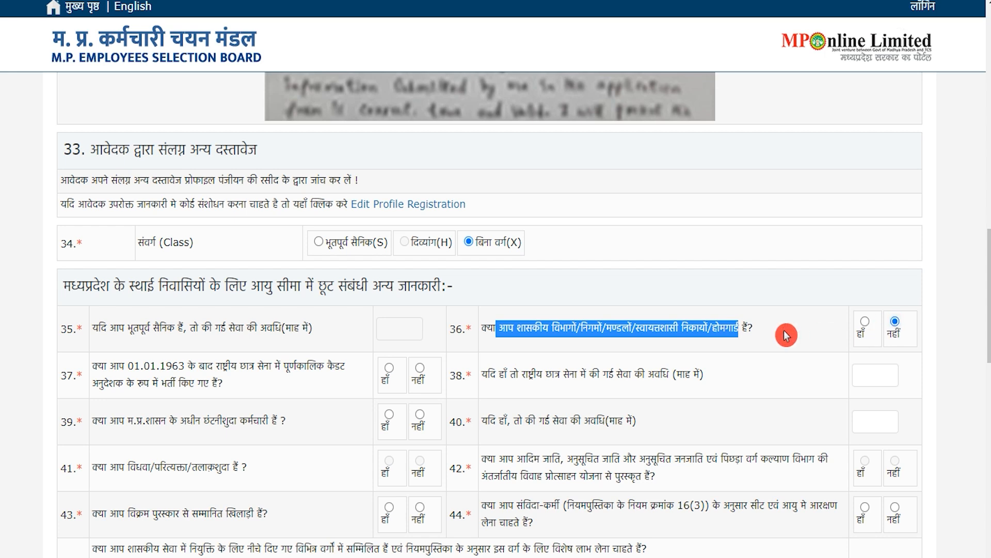
left_click_drag(93, 365, 335, 366)
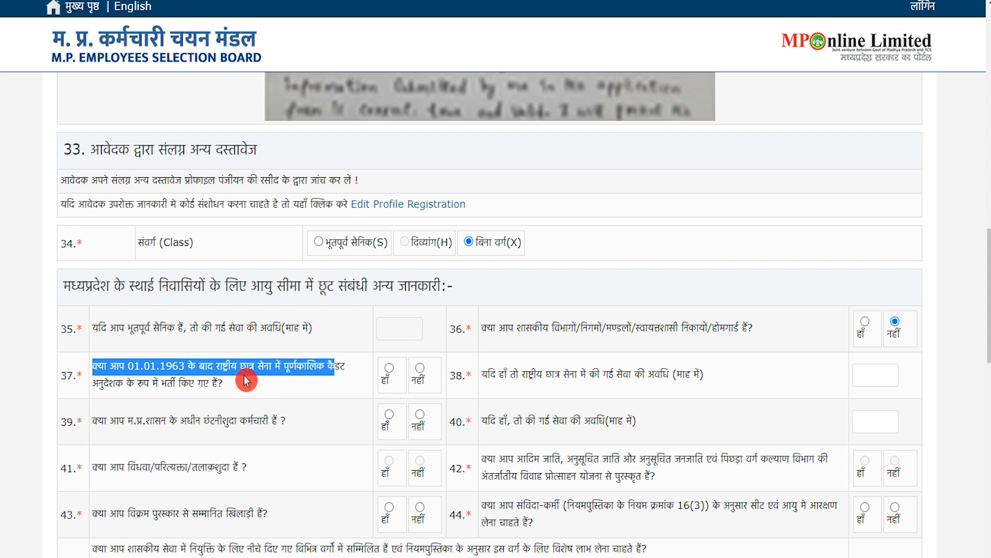
left_click_drag(110, 382, 195, 383)
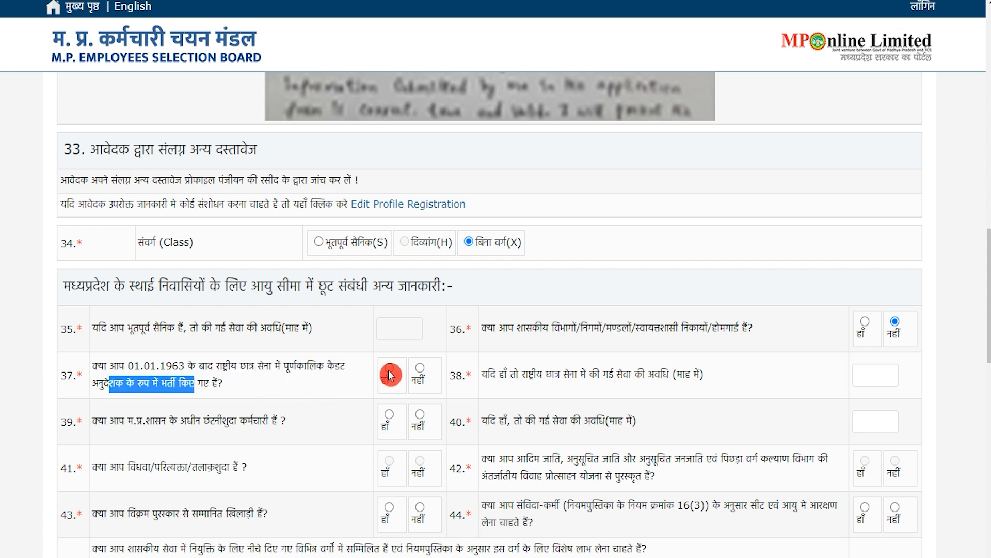
left_click(418, 372)
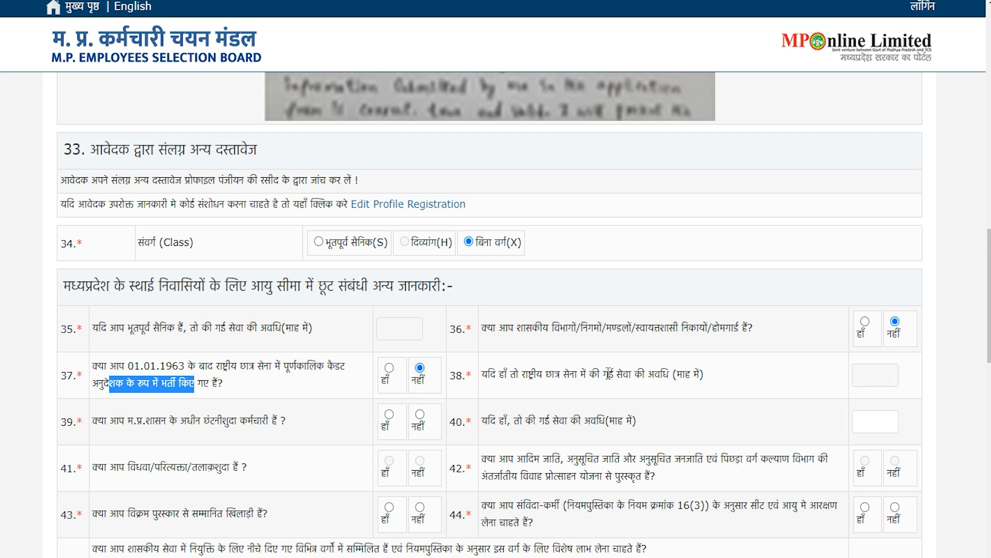
left_click_drag(622, 374, 671, 375)
left_click(877, 375)
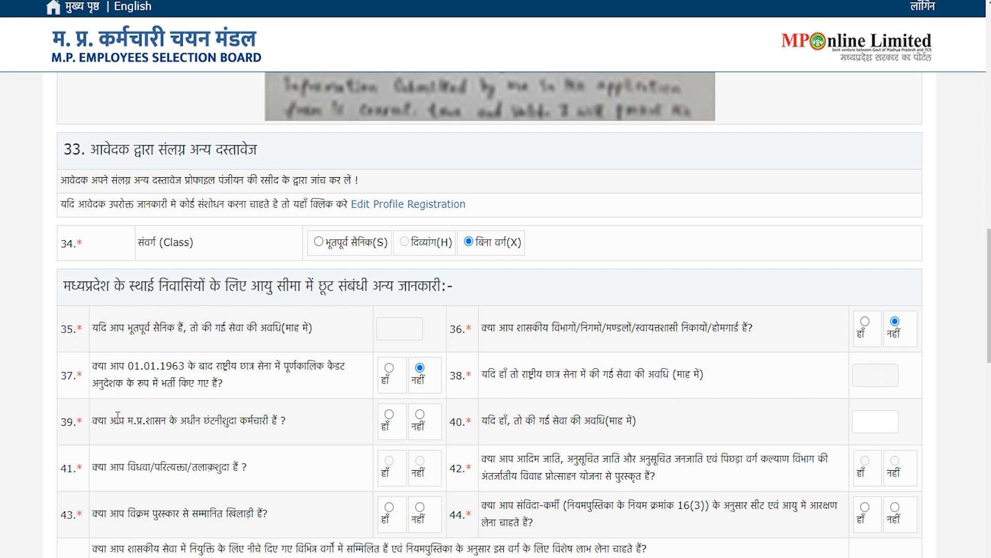
left_click_drag(125, 417, 279, 421)
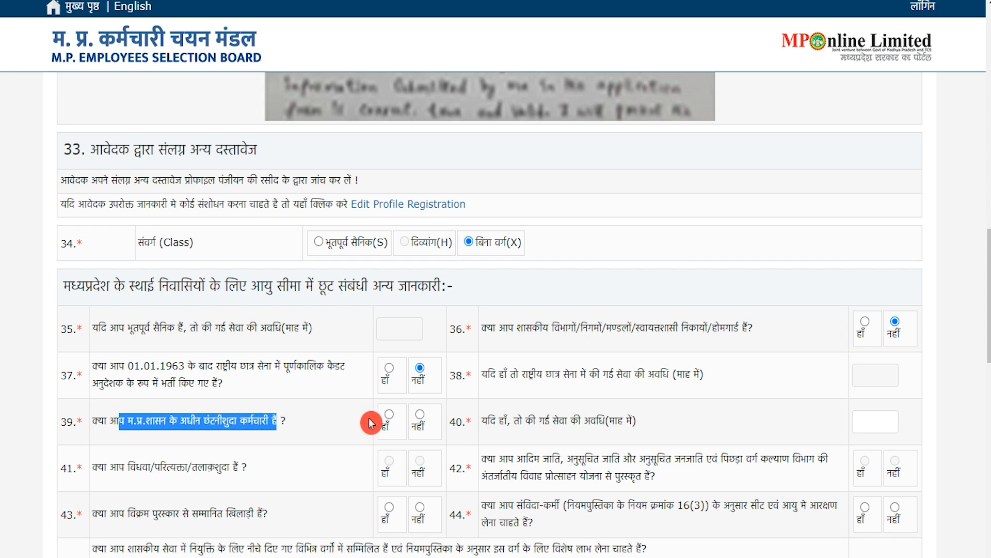
left_click(423, 418)
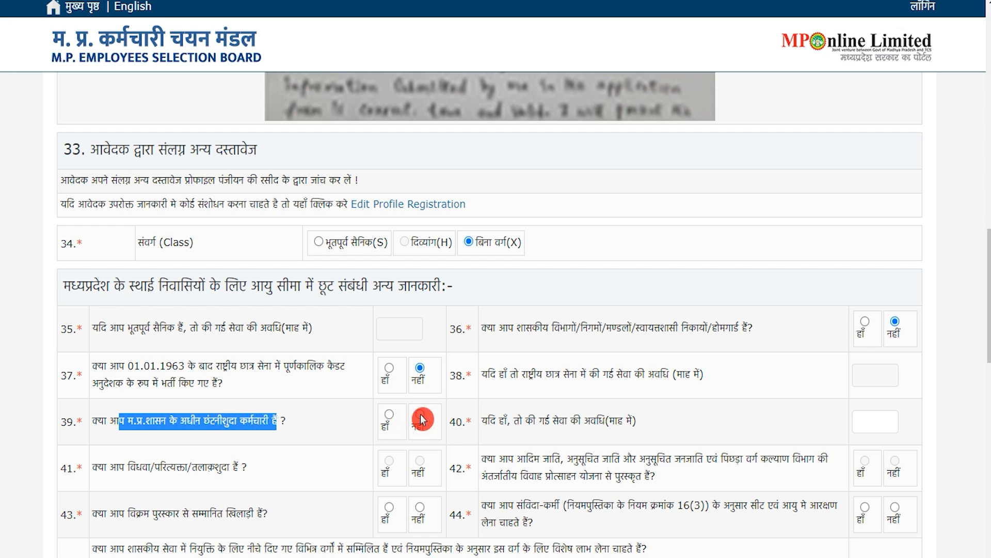
Answer नहीं to questions 43, 44 and the special-category benefit question 45
scroll(422, 418, "down", 1)
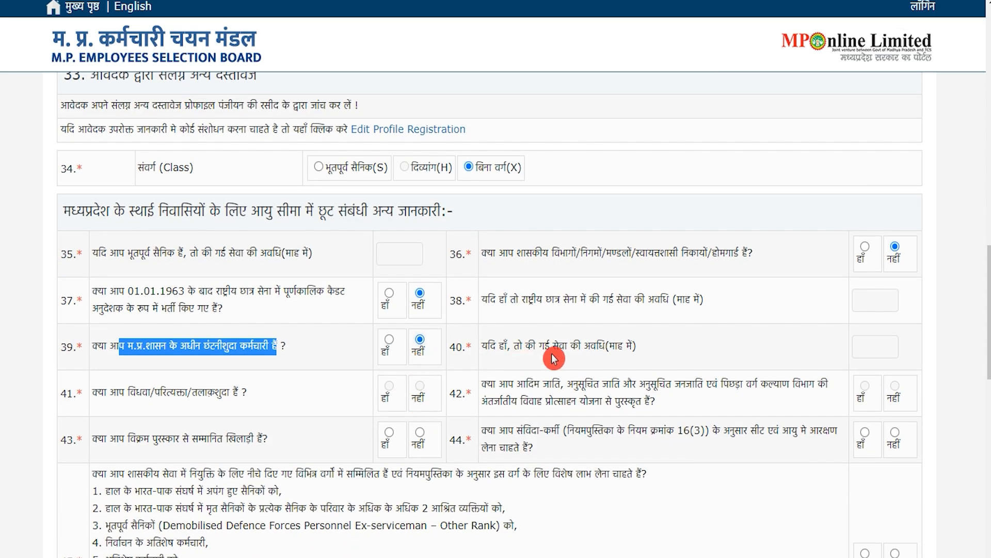
left_click_drag(552, 346, 606, 346)
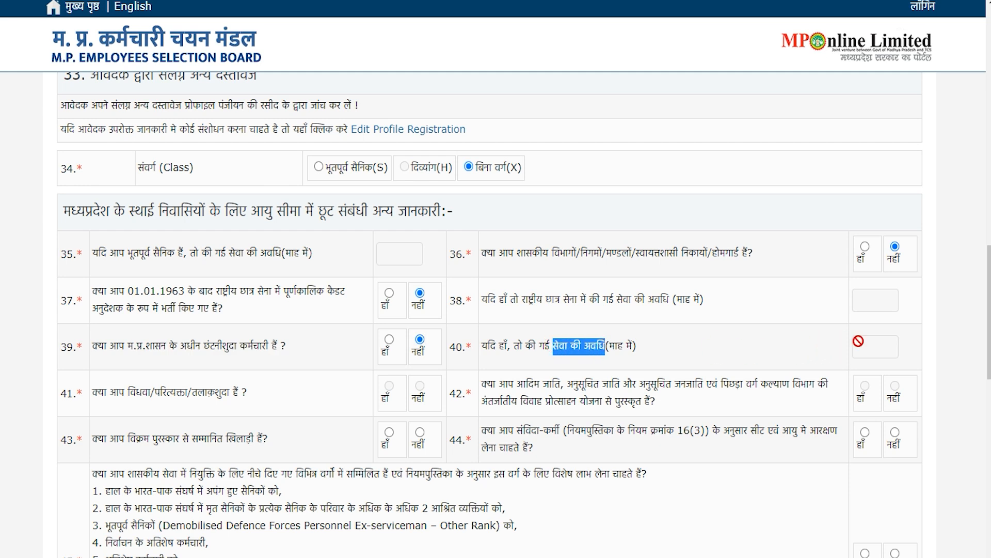
left_click(868, 341)
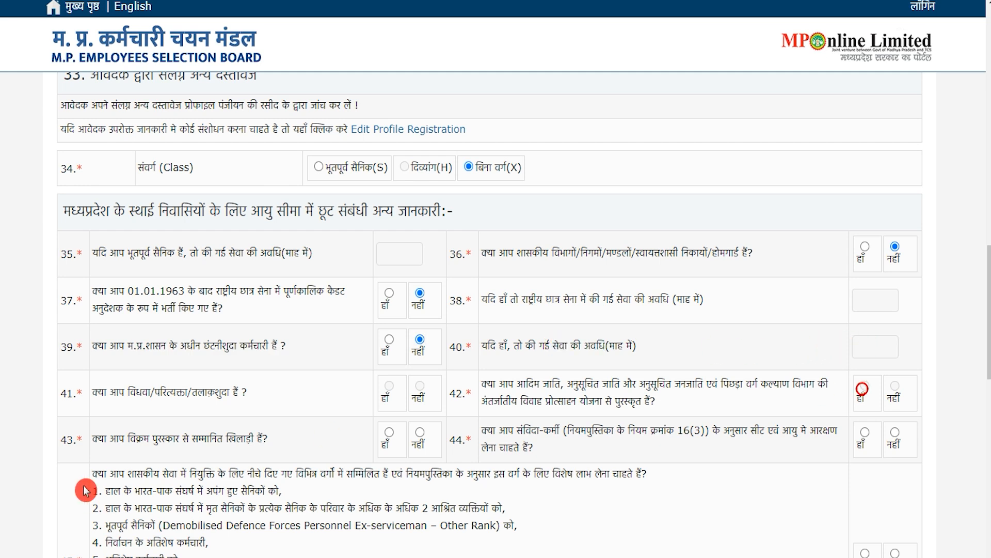
left_click_drag(130, 437, 236, 438)
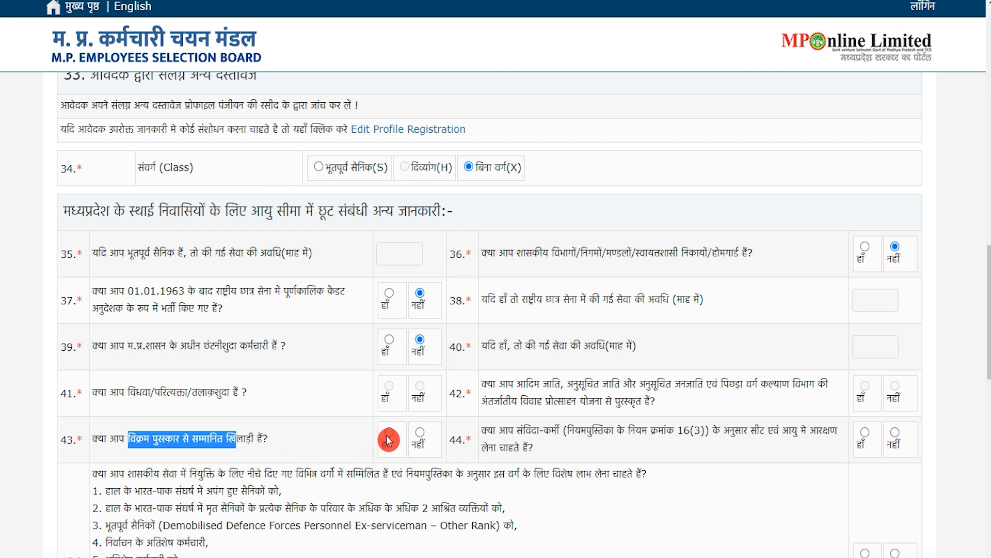
left_click(420, 434)
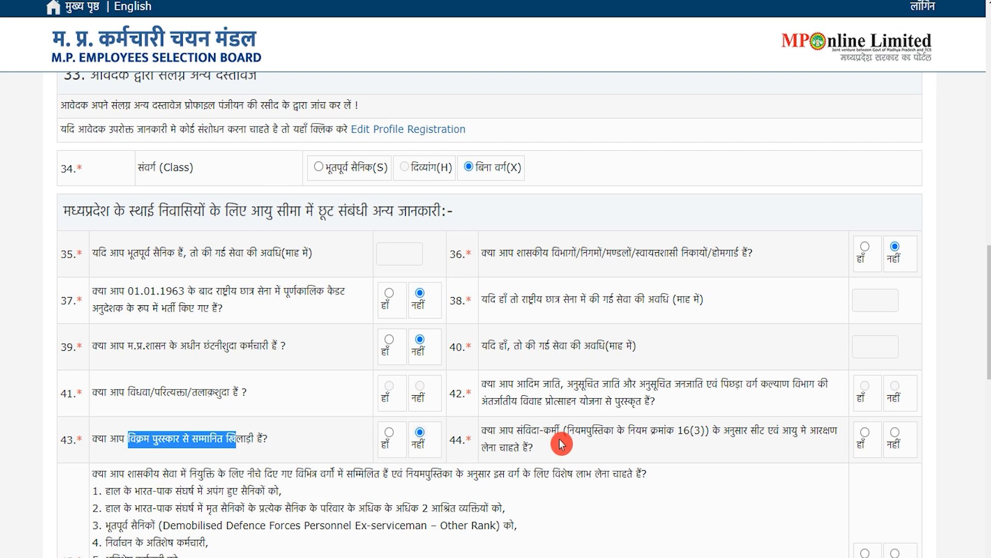
left_click_drag(508, 430, 809, 429)
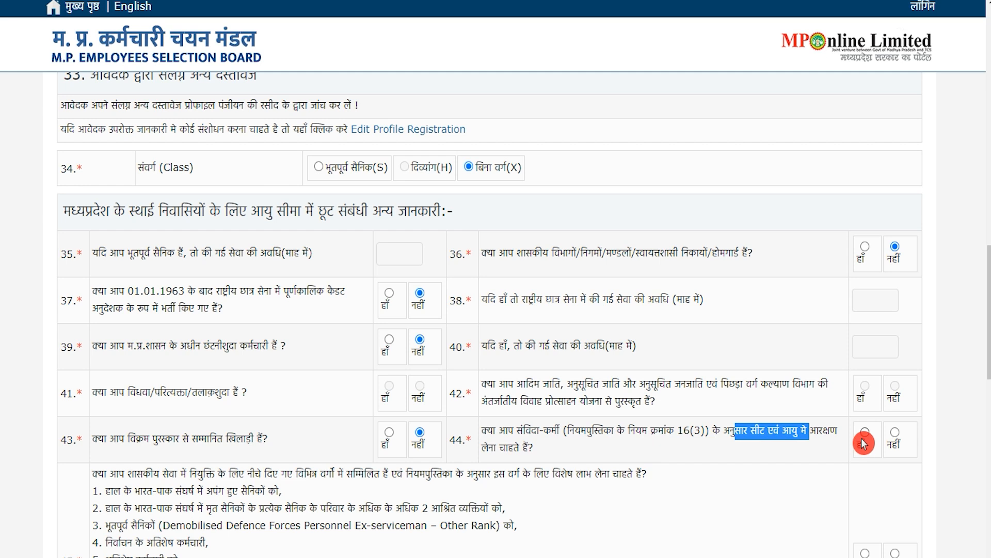
left_click(896, 435)
scroll(287, 440, "down", 3)
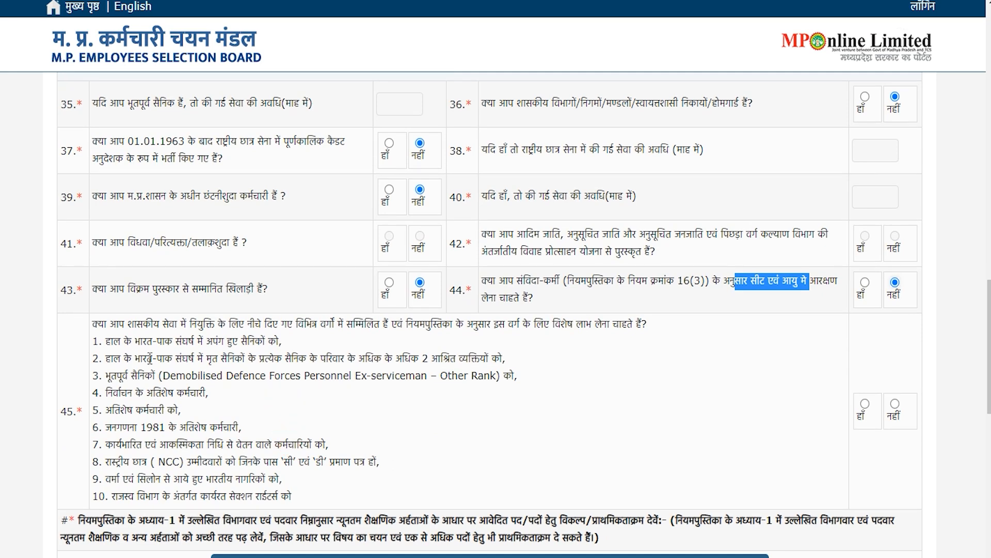
left_click_drag(93, 323, 627, 316)
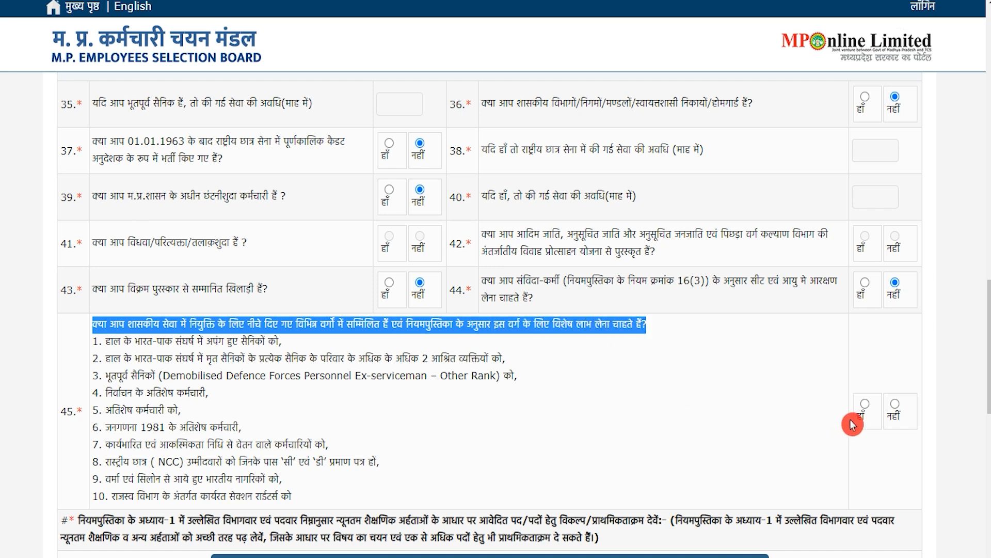
left_click(895, 408)
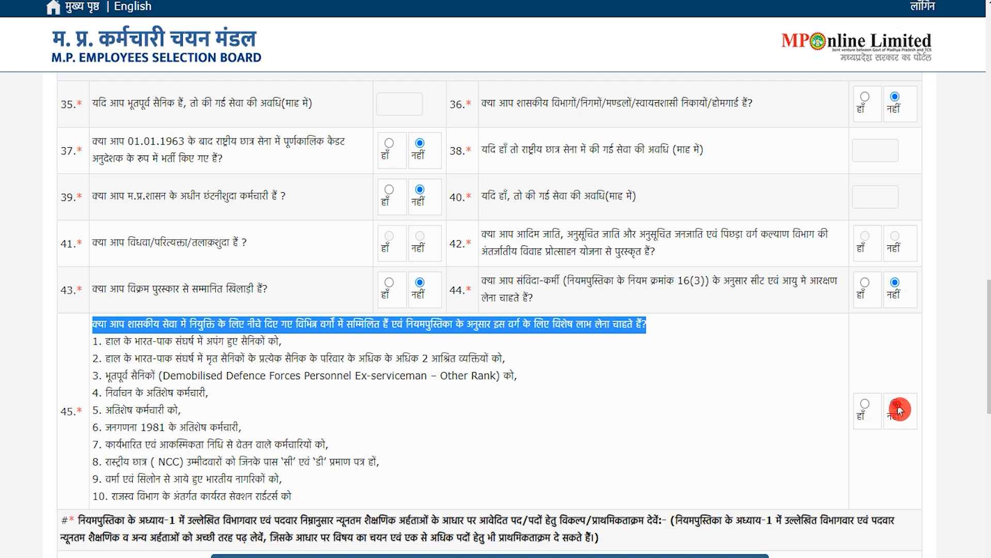
scroll(573, 412, "down", 3)
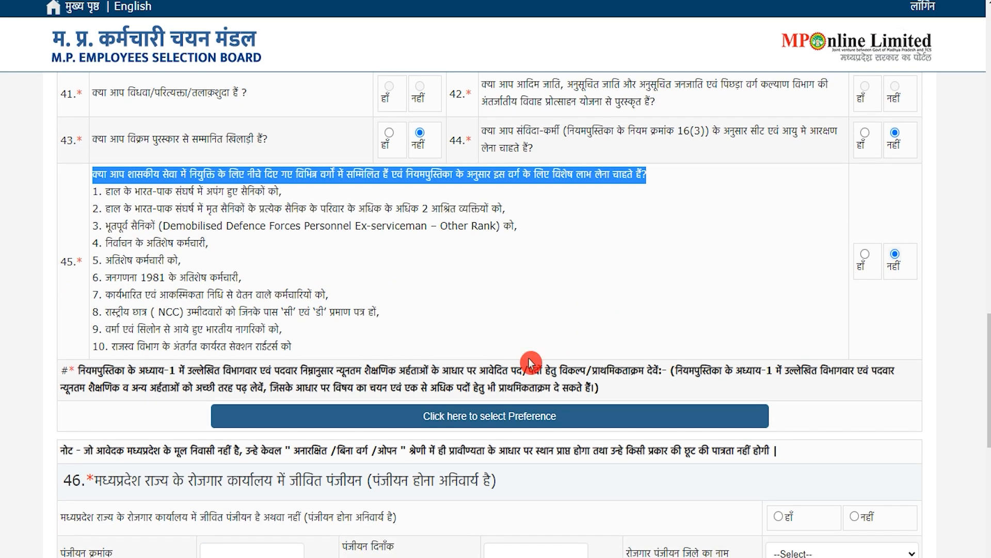
Open the post preference selection table
scroll(531, 362, "down", 2)
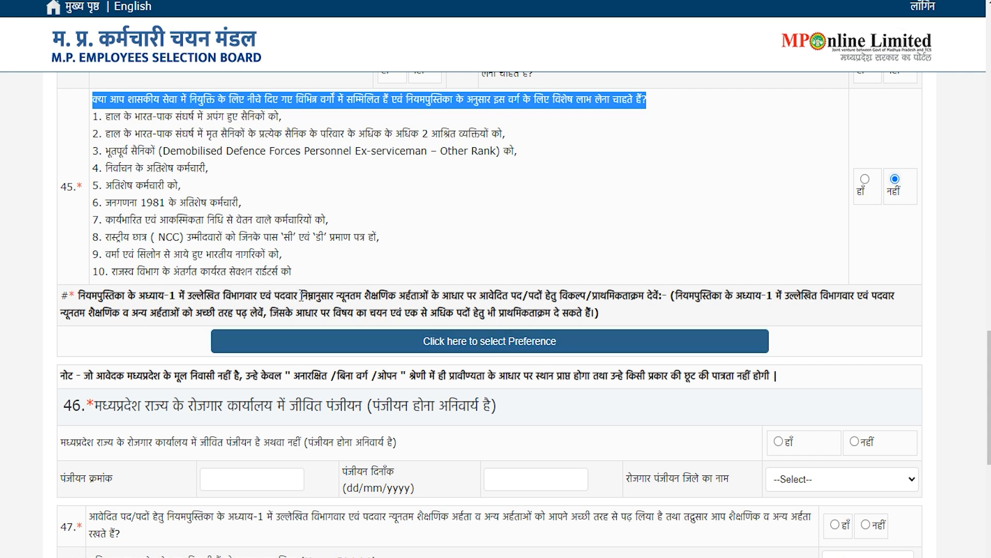
left_click_drag(302, 295, 535, 295)
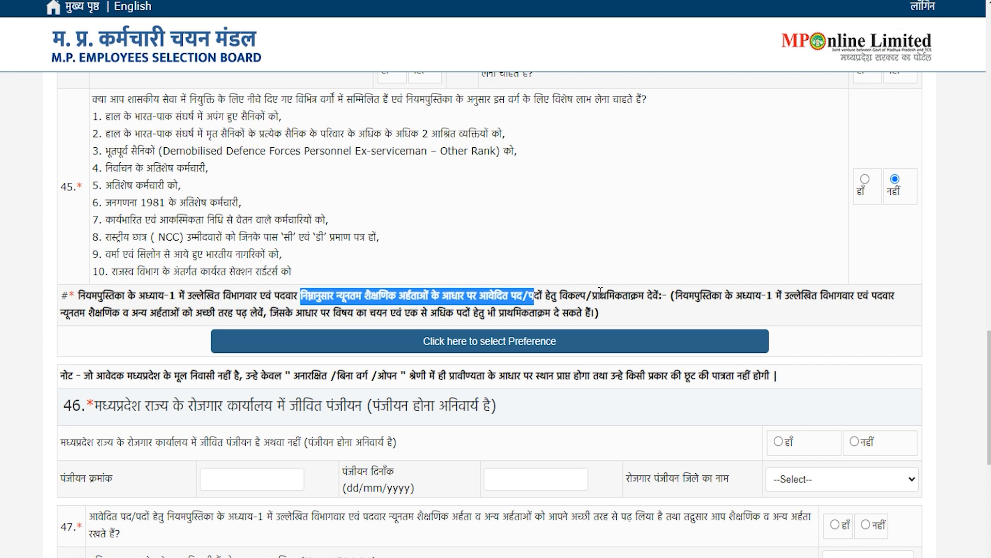
left_click(655, 295)
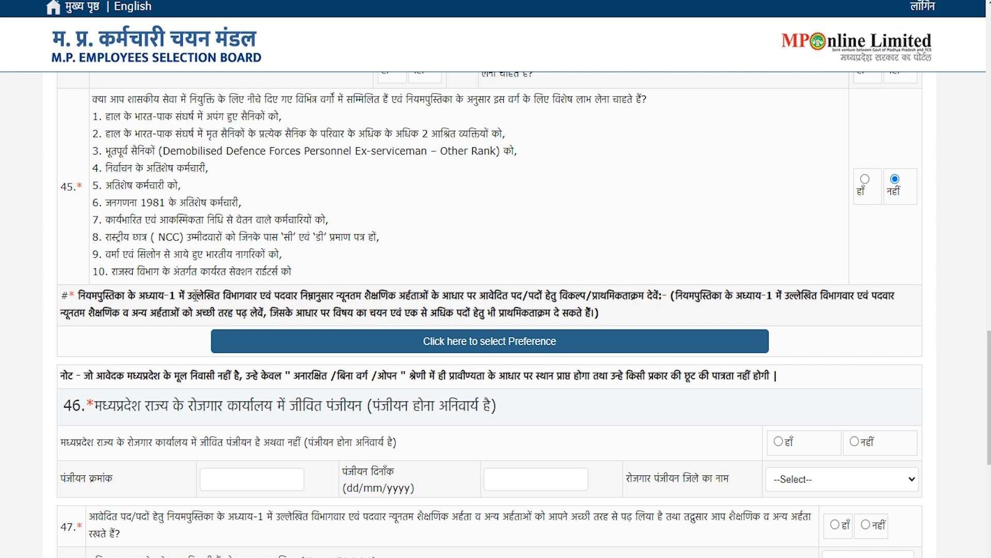
left_click_drag(130, 311, 244, 313)
left_click(492, 333)
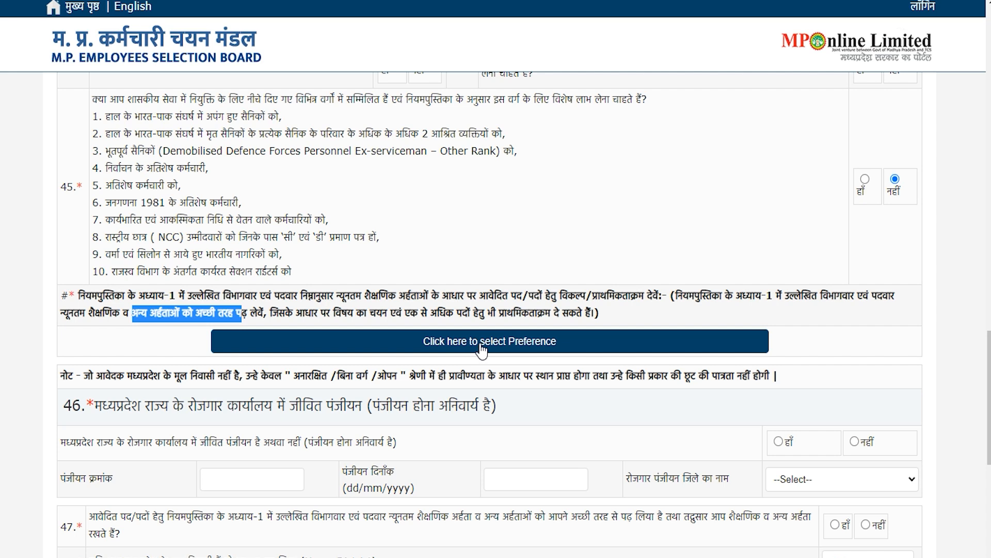
left_click(481, 345)
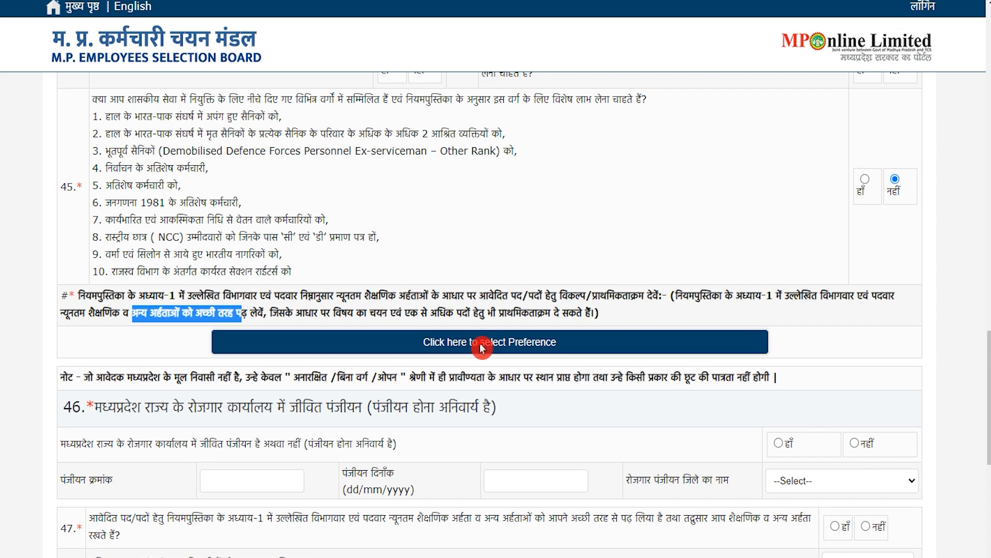
scroll(484, 343, "down", 9)
scroll(484, 343, "down", 20)
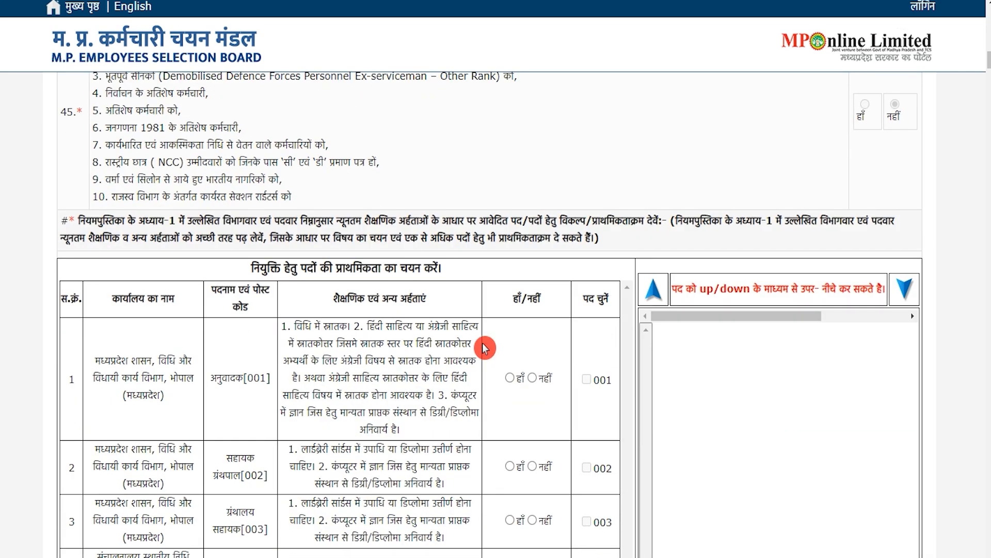
scroll(486, 348, "down", 2)
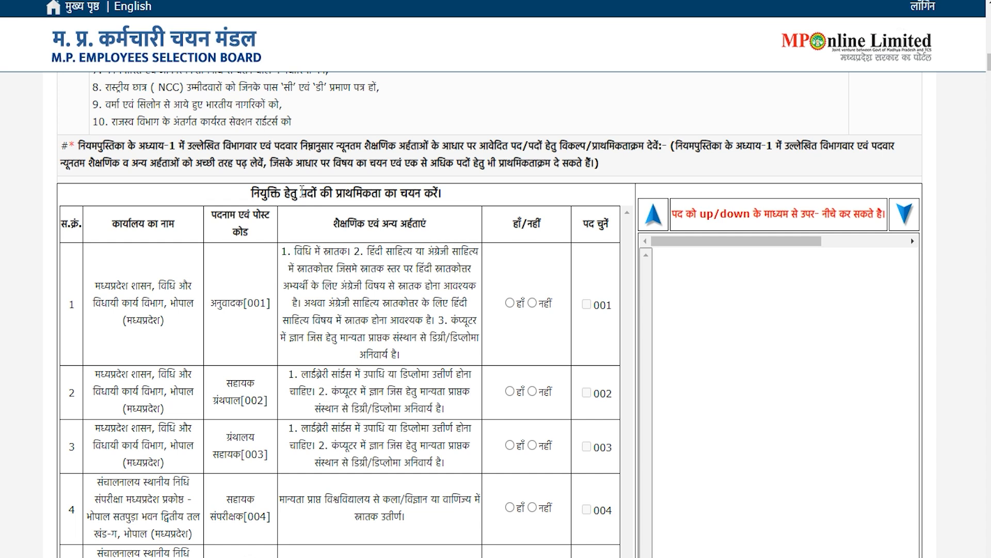
Mark अनुवादक [001] हाँ and सहायक ग्रंथपाल [002] नहीं, adding post 001 as a priority
left_click_drag(336, 191, 409, 192)
scroll(309, 274, "down", 2)
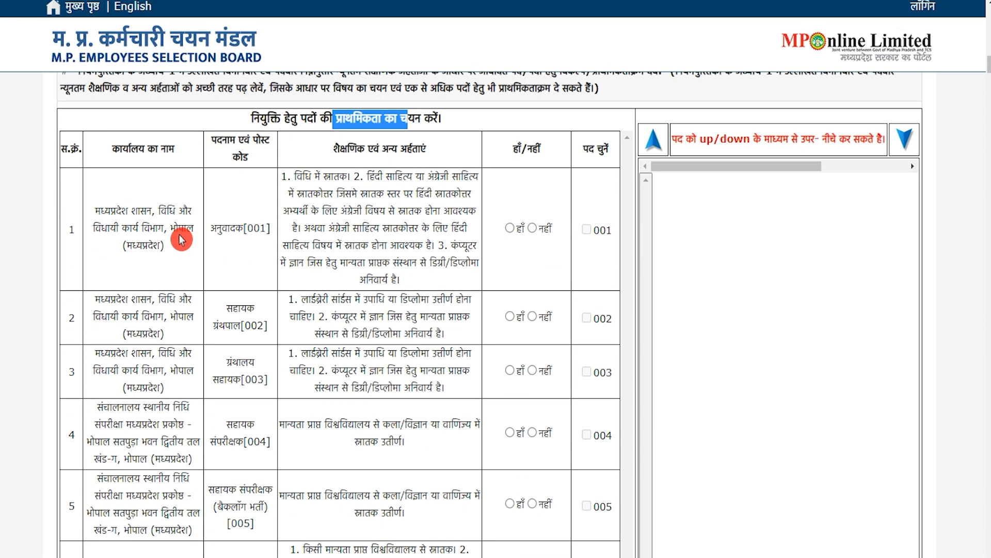
left_click_drag(131, 150, 170, 147)
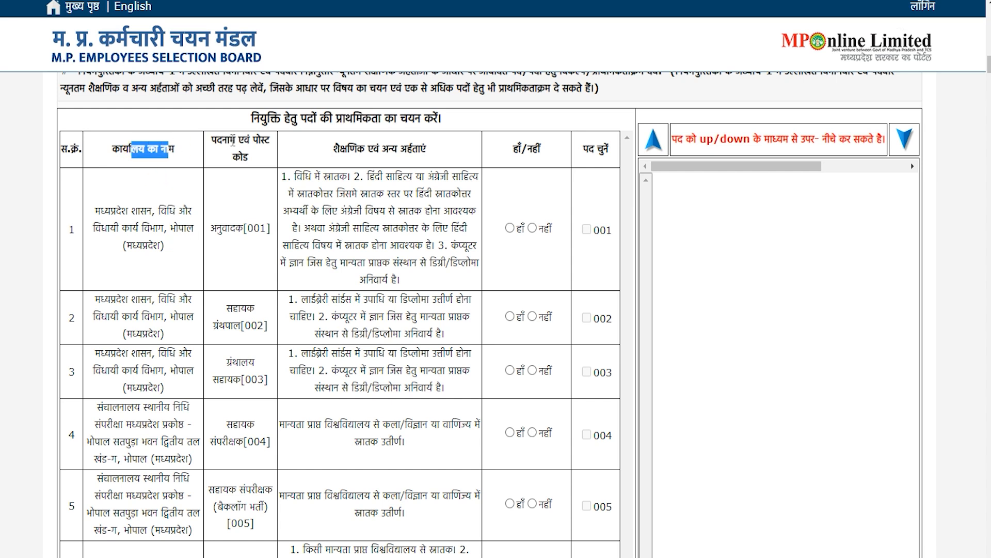
left_click_drag(230, 140, 253, 159)
left_click_drag(347, 149, 413, 149)
left_click_drag(353, 228, 403, 226)
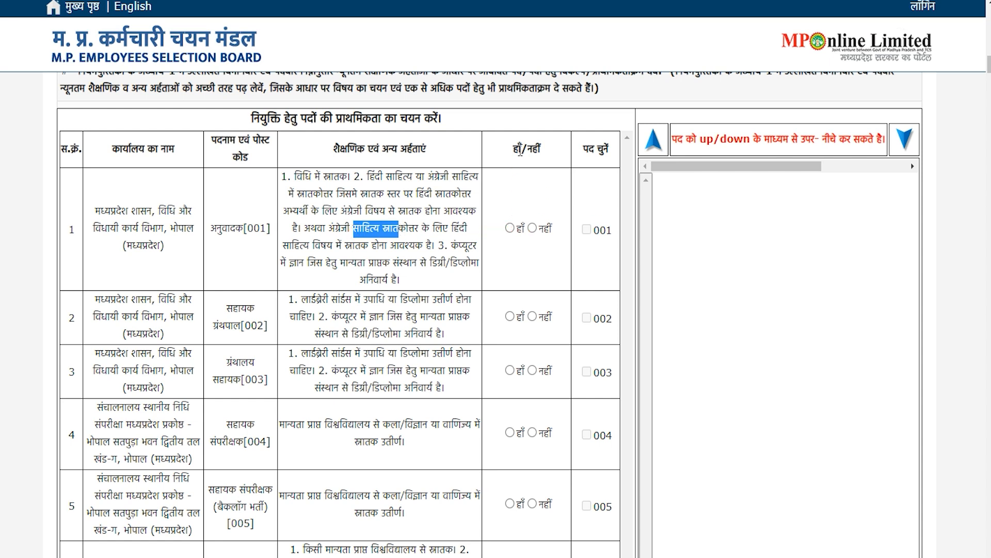
left_click(534, 232)
left_click(511, 229)
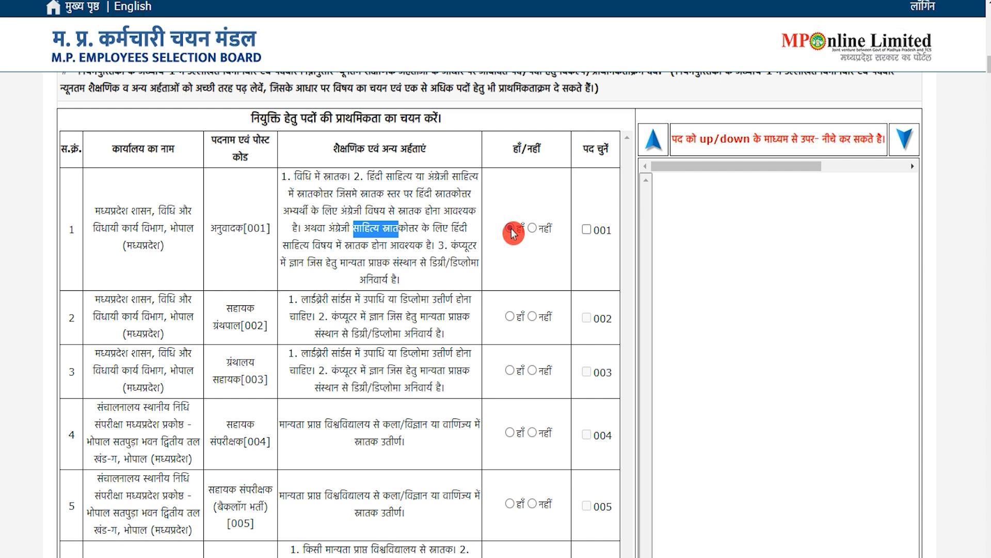
left_click(535, 319)
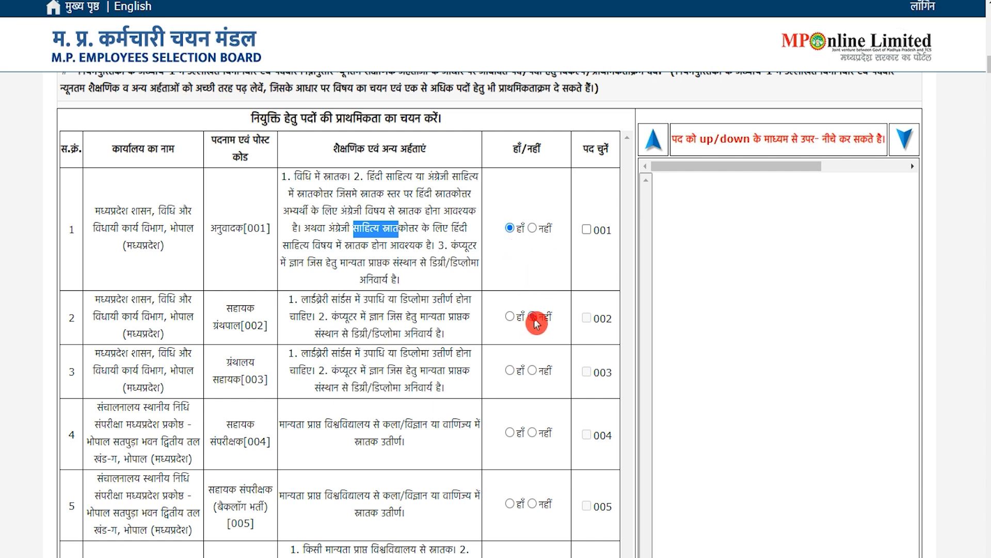
left_click(590, 230)
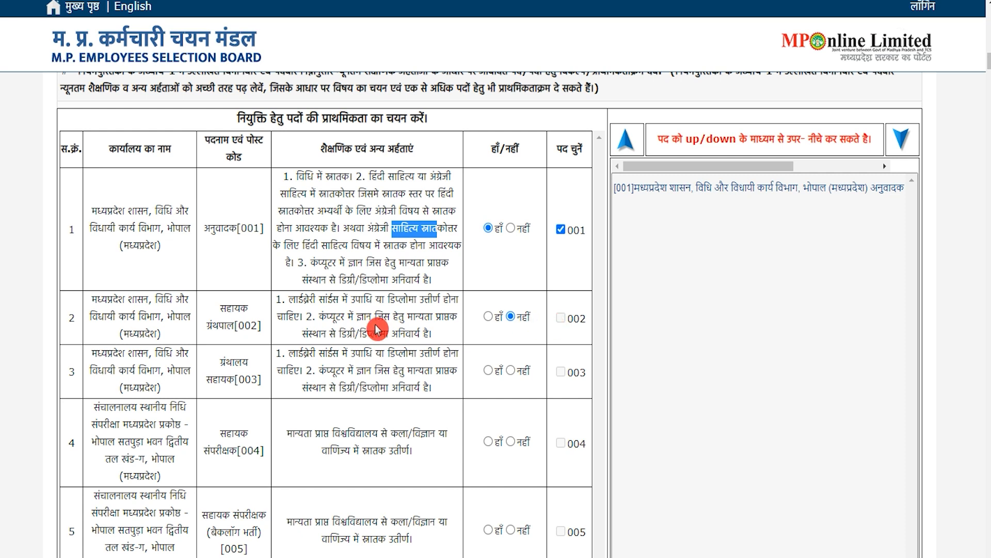
scroll(376, 329, "down", 7)
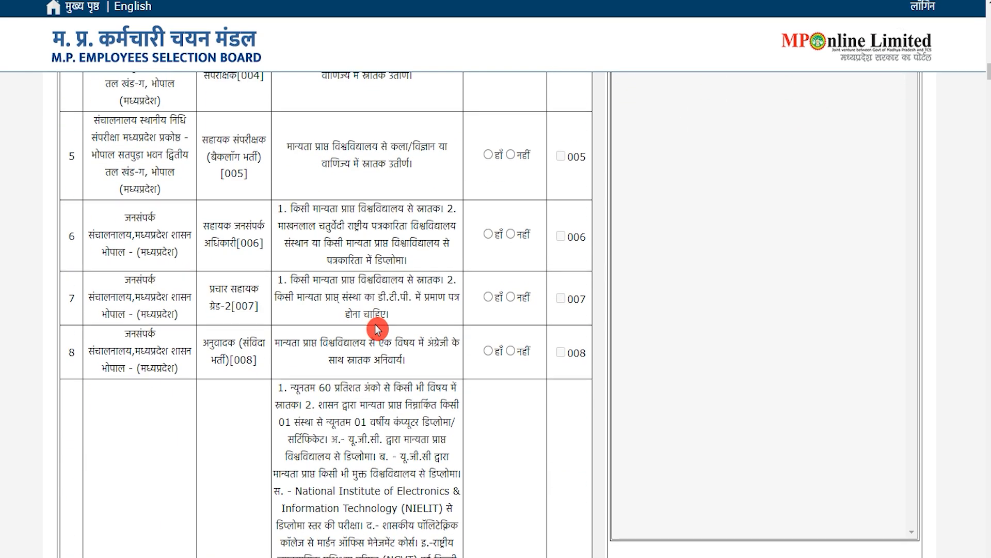
scroll(376, 329, "down", 15)
scroll(376, 324, "down", 20)
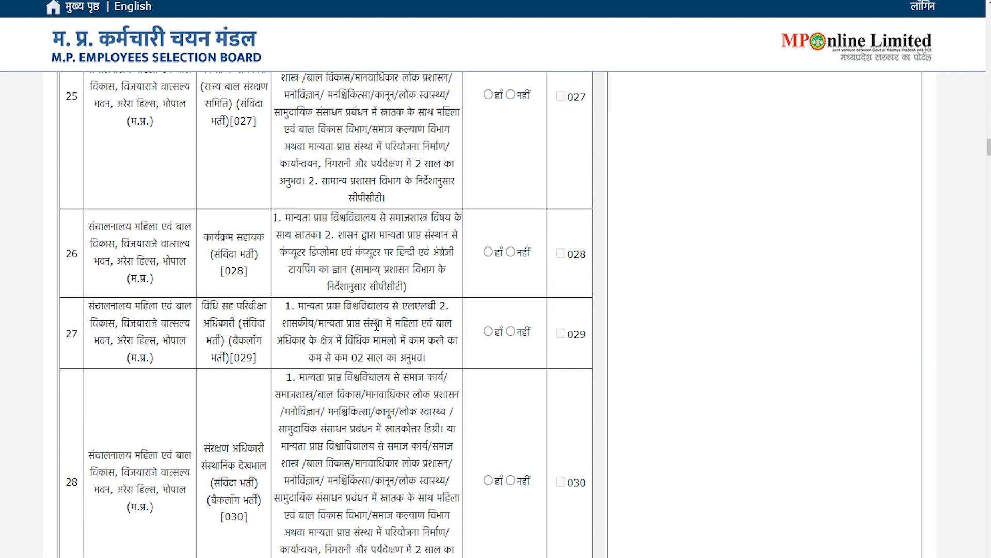
scroll(377, 324, "down", 4)
scroll(376, 324, "down", 20)
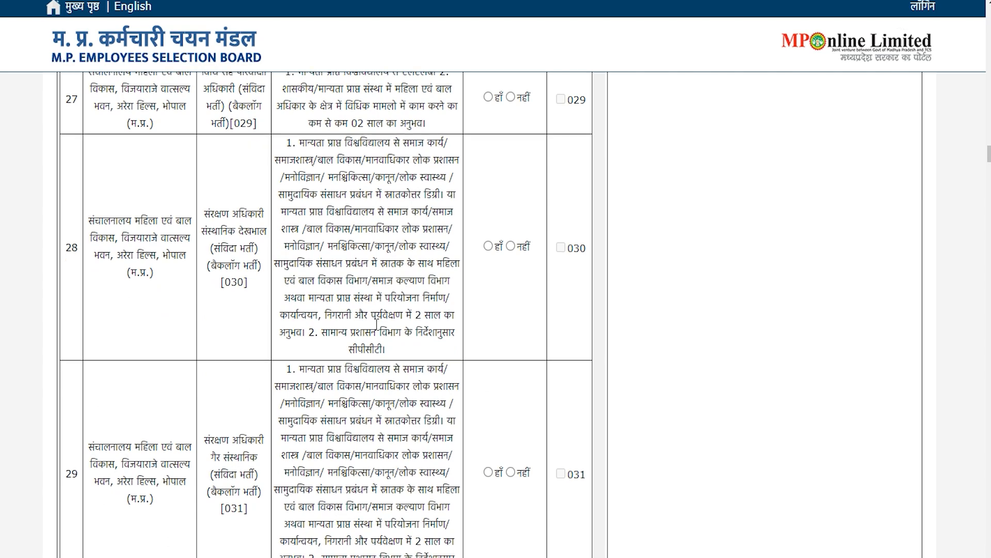
scroll(376, 324, "down", 20)
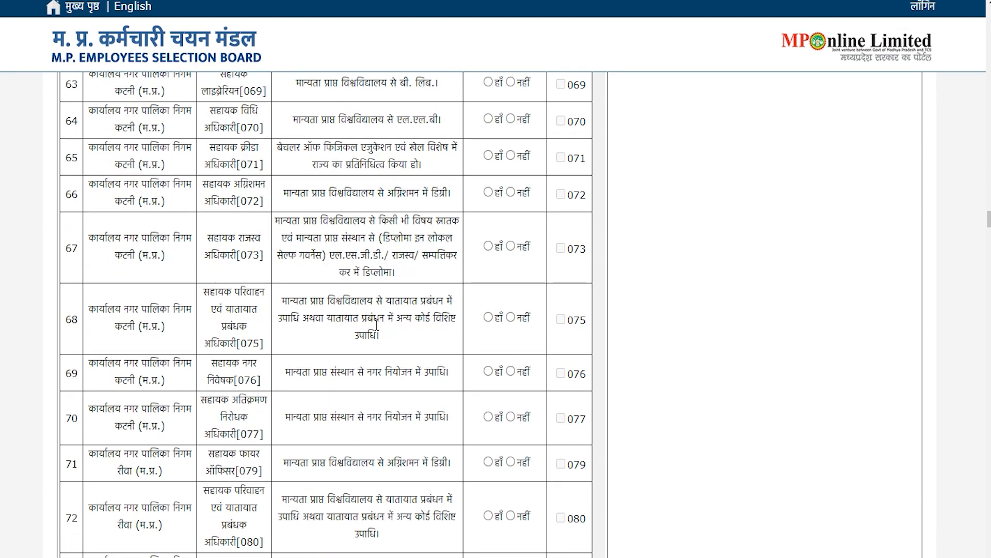
scroll(376, 324, "down", 20)
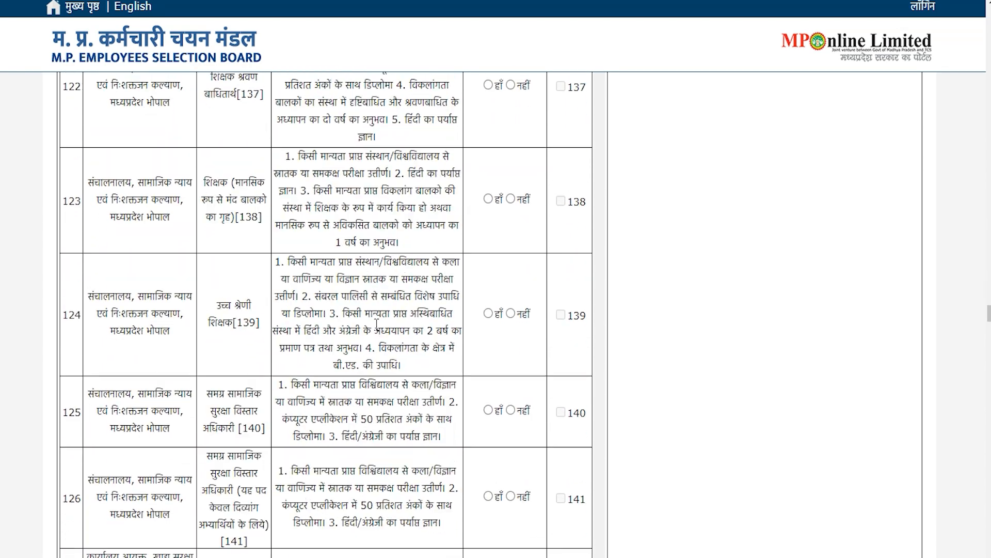
scroll(377, 323, "down", 20)
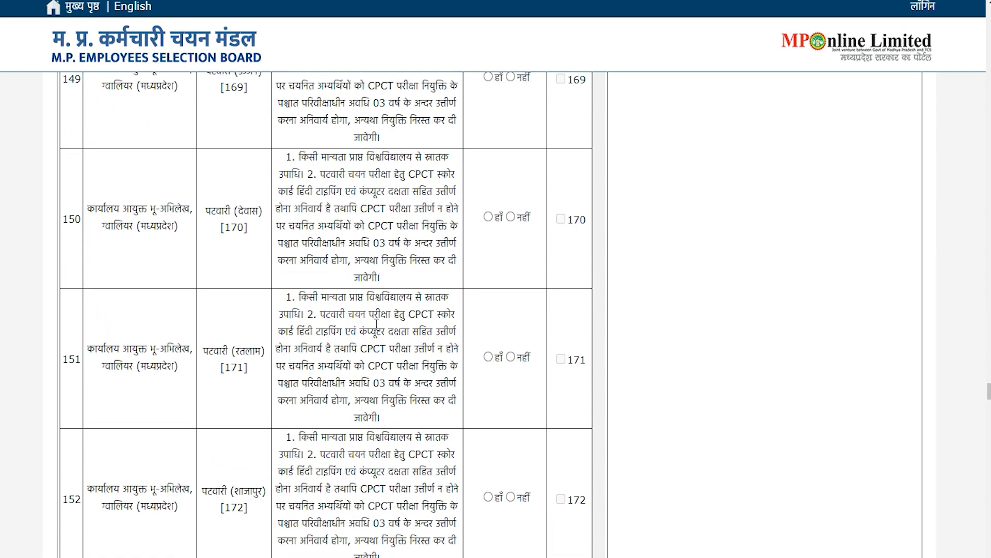
scroll(376, 325, "down", 20)
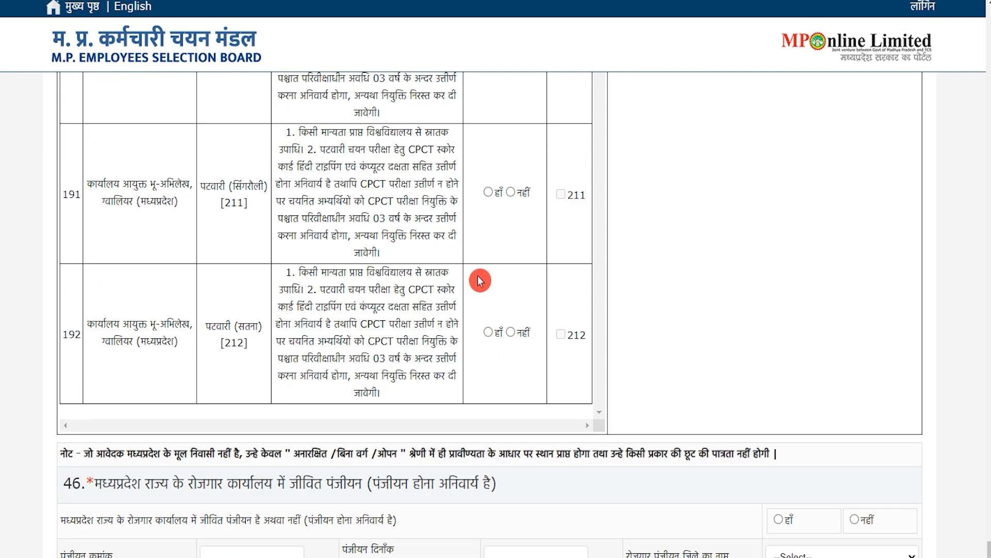
scroll(274, 405, "down", 5)
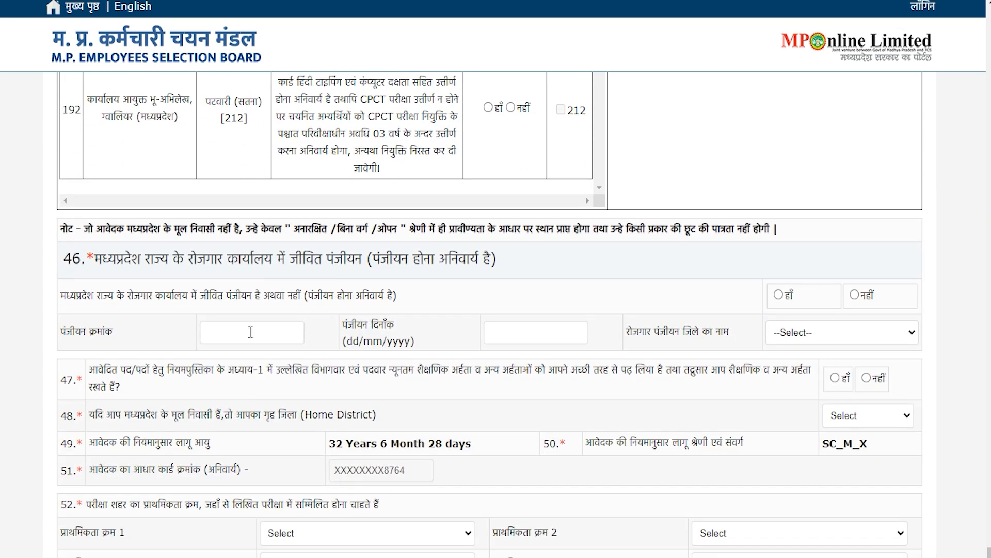
left_click_drag(81, 291, 305, 295)
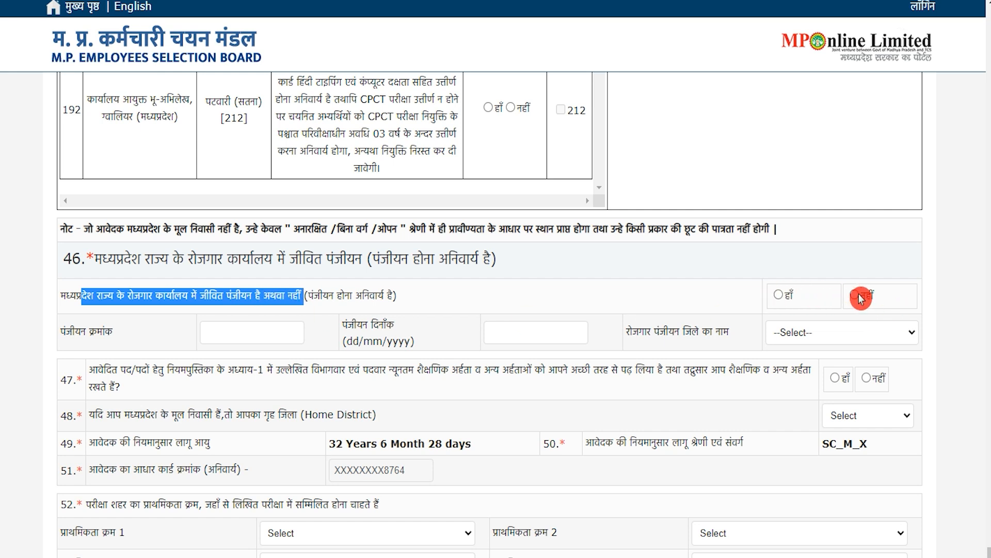
left_click(341, 292)
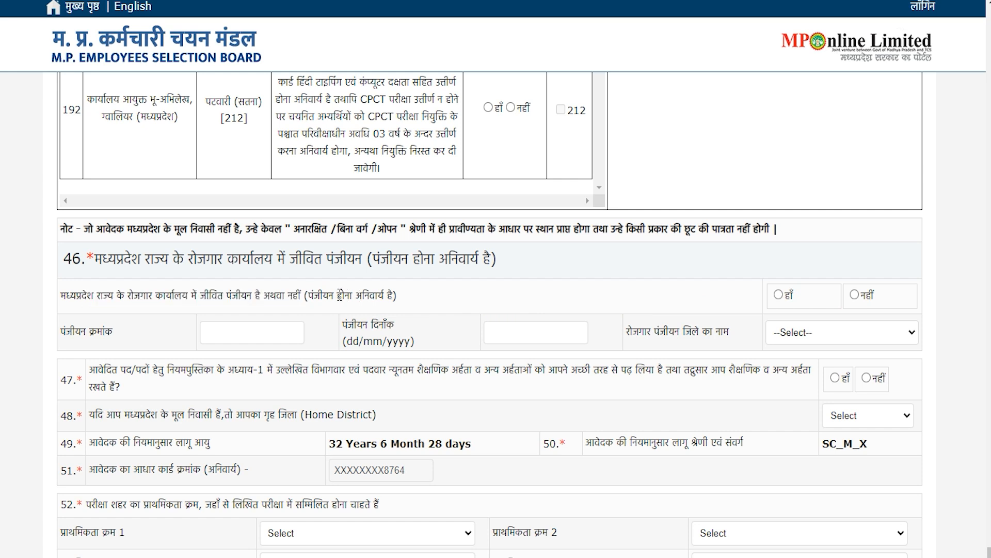
left_click_drag(340, 293, 383, 295)
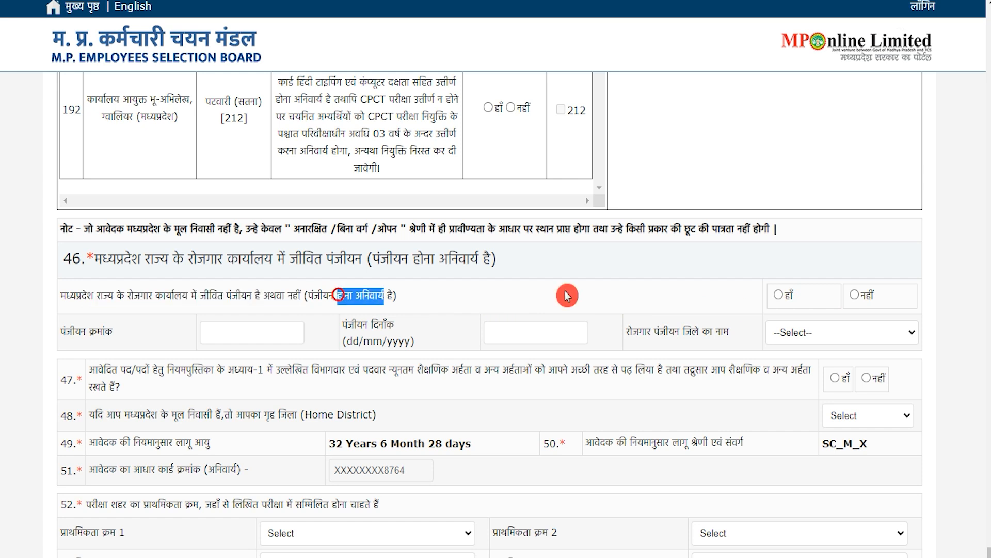
left_click(780, 296)
left_click(230, 336)
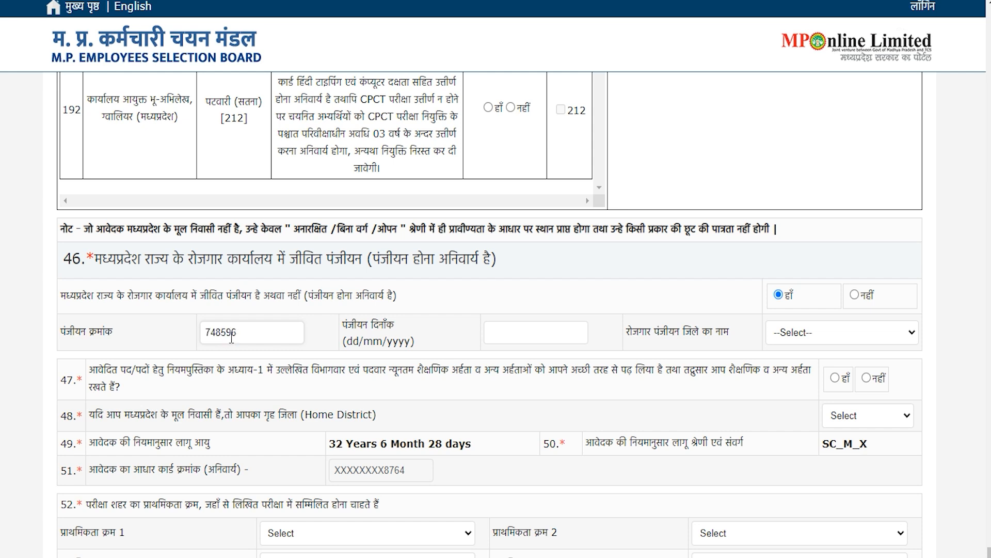
left_click(531, 333)
left_click(561, 331)
left_click(437, 335)
left_click(352, 334)
left_click(514, 334)
Set the registration district to BHOPAL and answer हाँ to question 47
left_click_drag(650, 332, 690, 333)
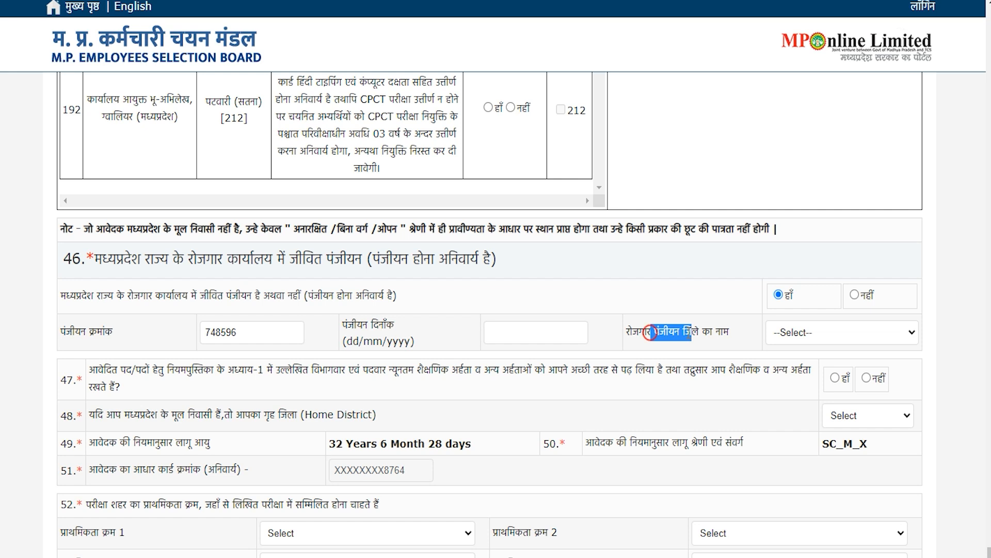
left_click(799, 334)
type("bho")
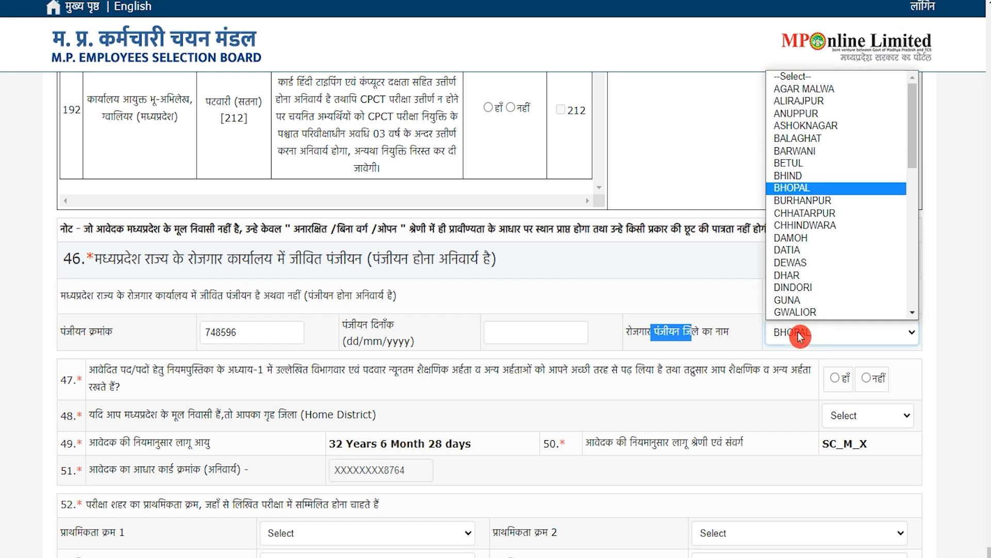
left_click(800, 336)
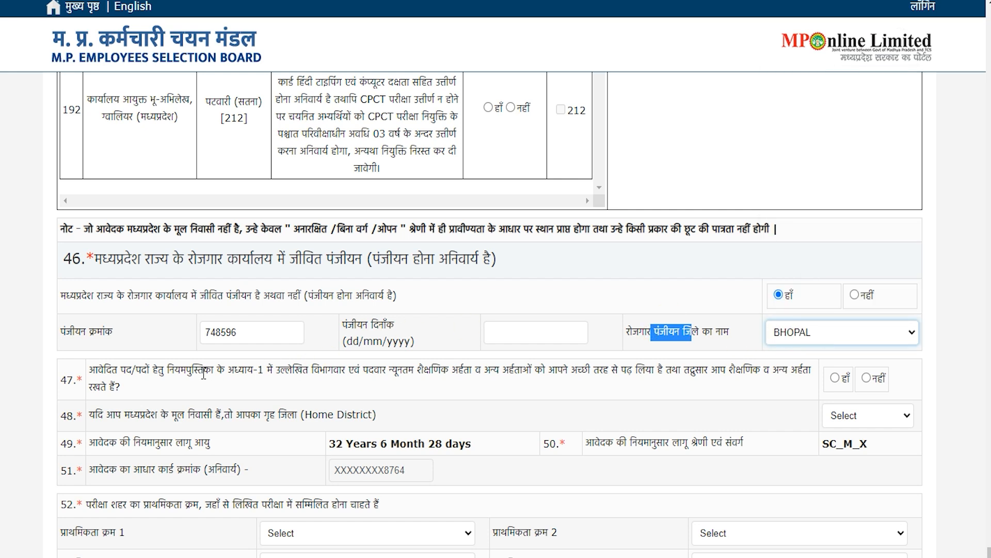
left_click_drag(186, 369, 659, 371)
left_click(838, 378)
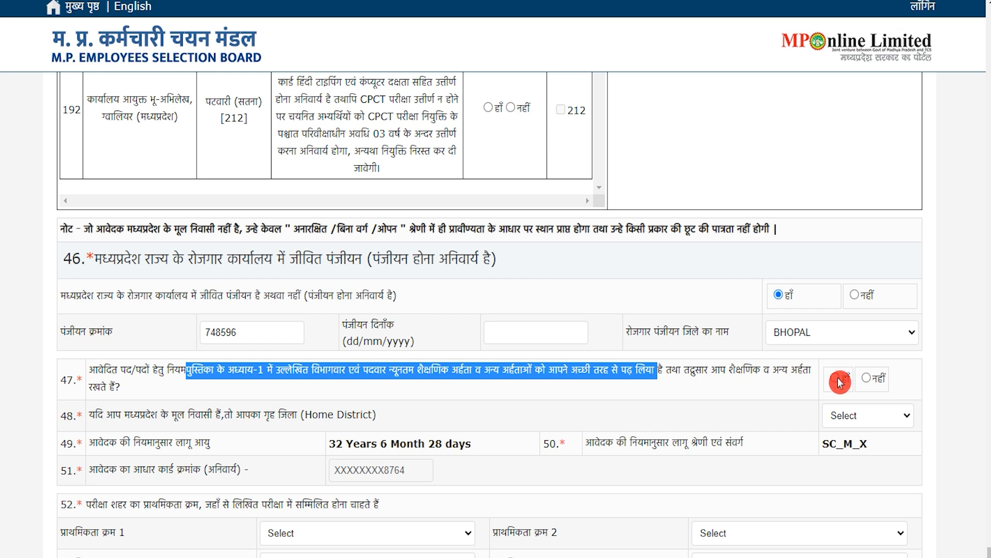
left_click(835, 384)
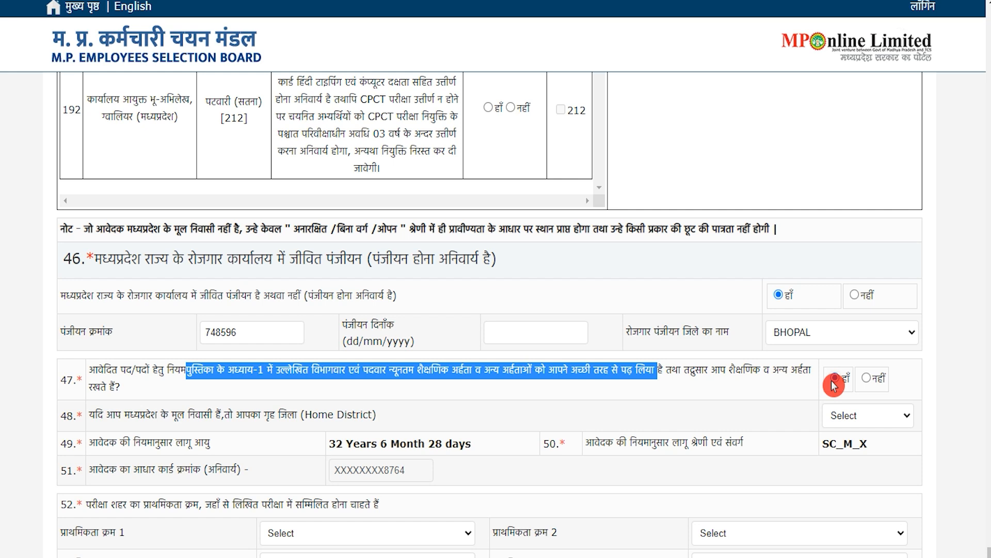
Set the home district to BHOPAL
scroll(343, 401, "down", 3)
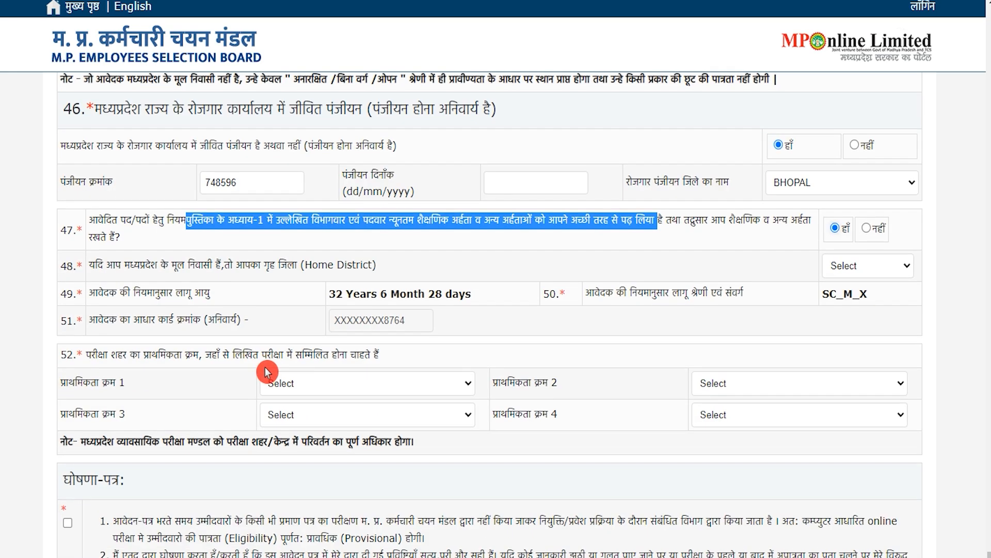
left_click_drag(107, 266, 286, 268)
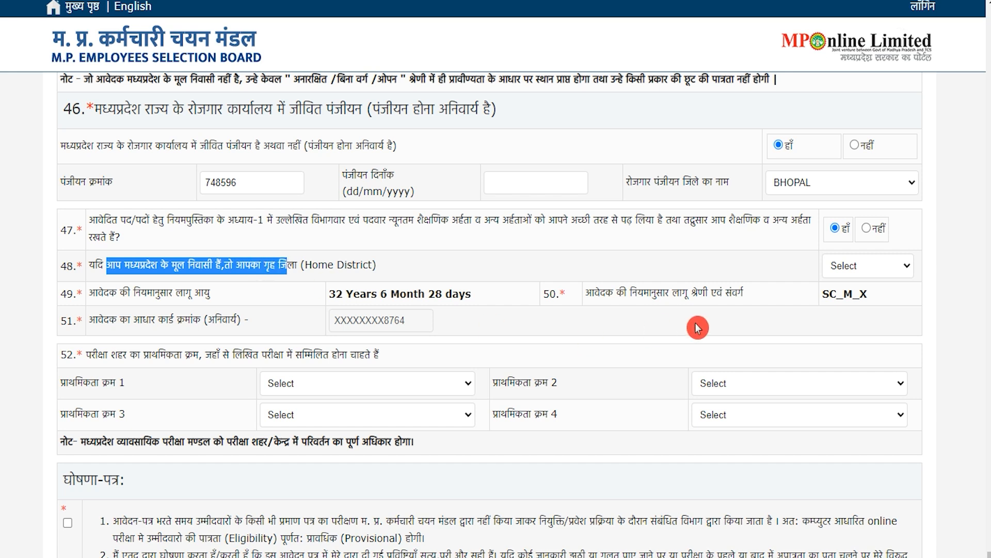
left_click(849, 274)
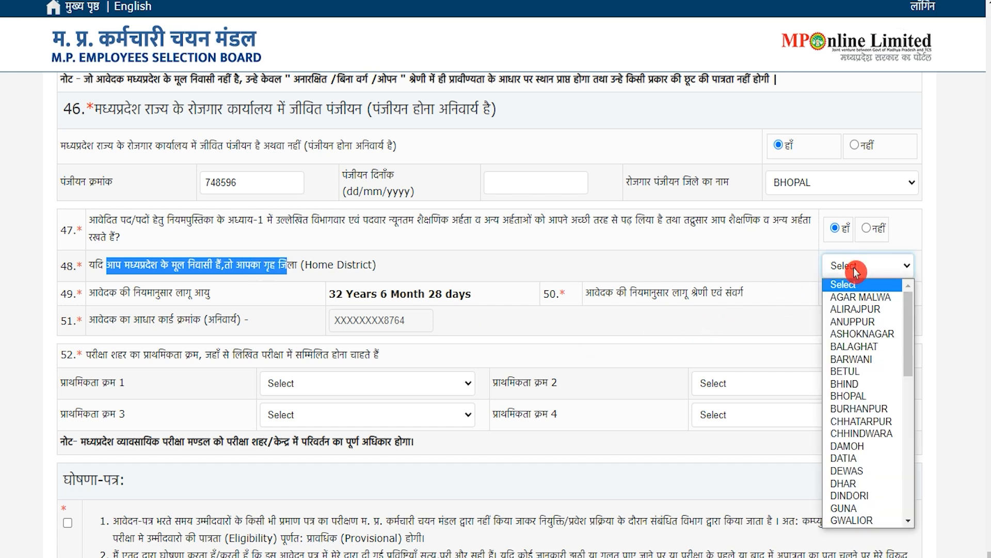
type("bho")
left_click(256, 297)
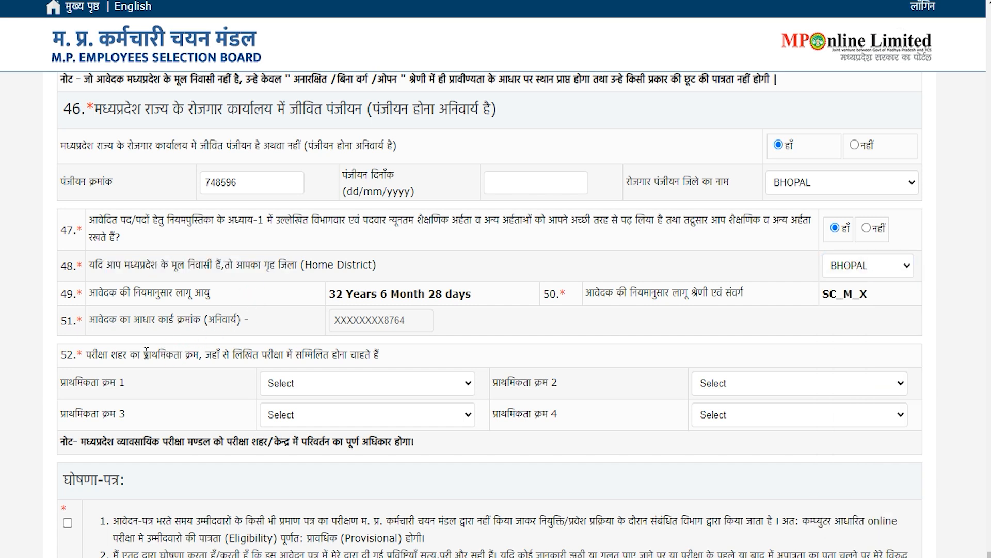
Rank exam cities Indore, Rewa, Satna and Sidhi as priorities one to four
left_click_drag(95, 357, 143, 356)
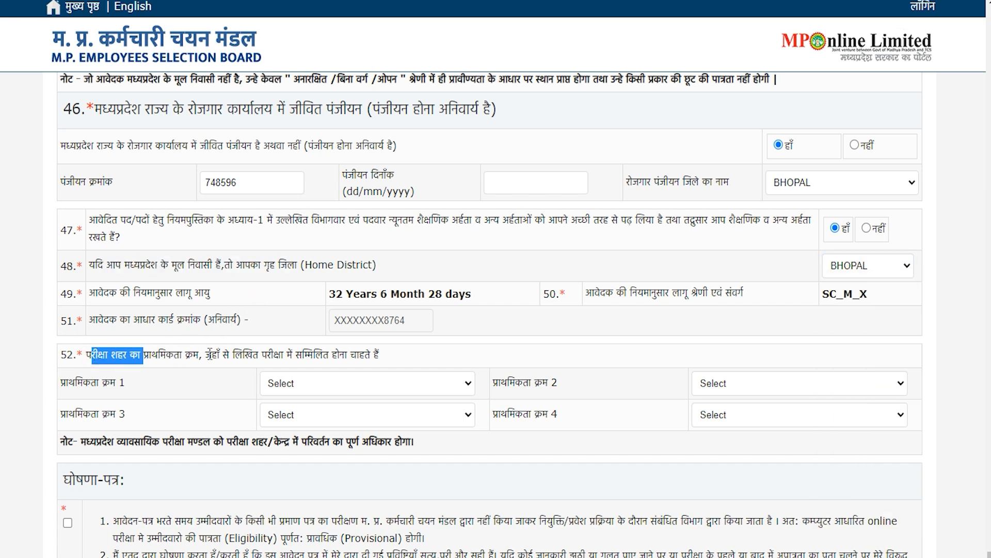
left_click_drag(221, 356, 339, 356)
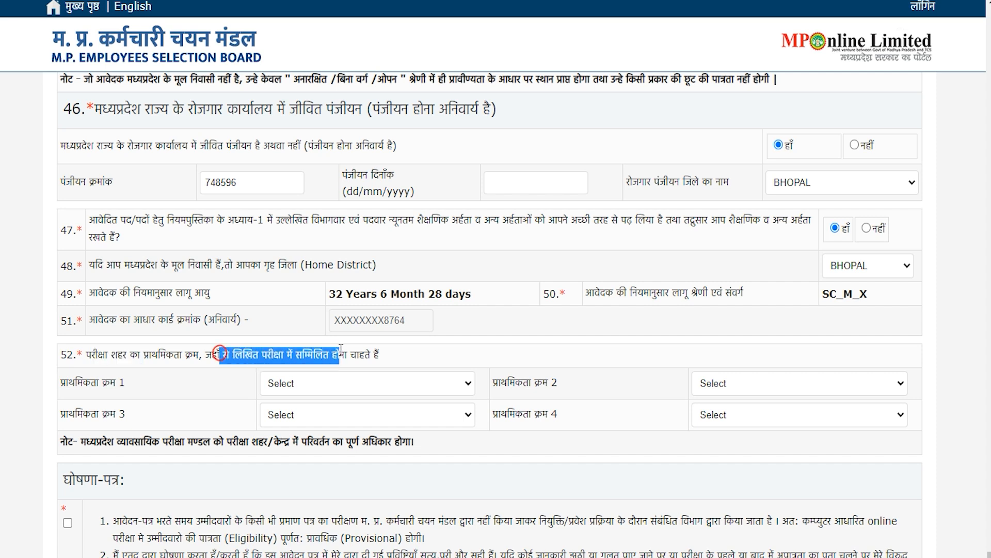
left_click(279, 370)
left_click(358, 386)
left_click(290, 227)
left_click(733, 388)
left_click(737, 321)
left_click(401, 412)
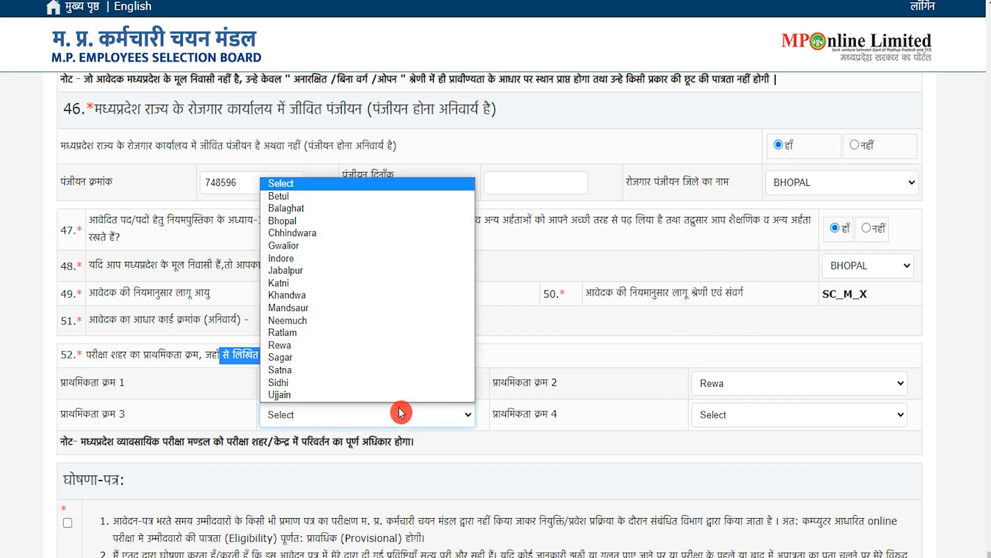
left_click(373, 369)
left_click(730, 411)
left_click(725, 385)
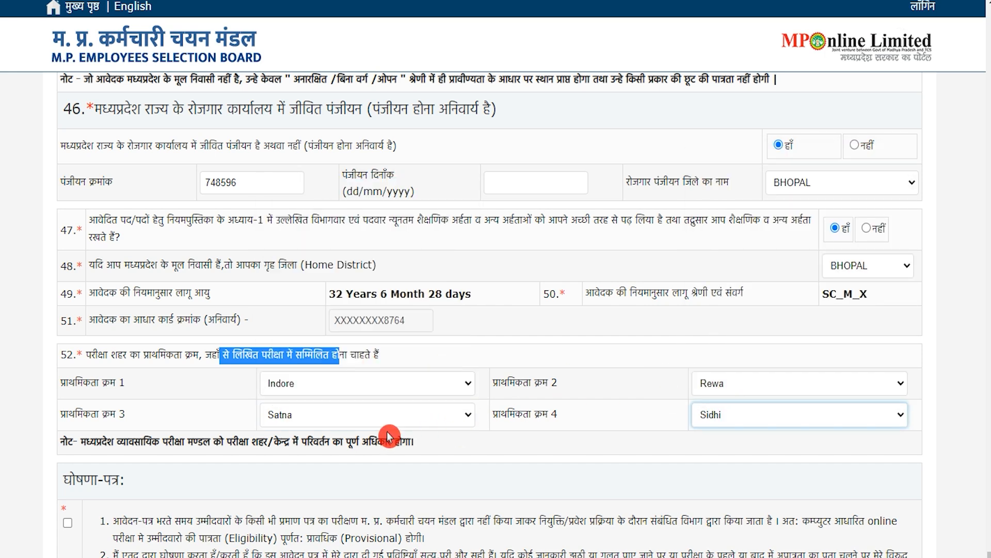
Accept the final declaration and continue to the application preview
scroll(393, 413, "down", 3)
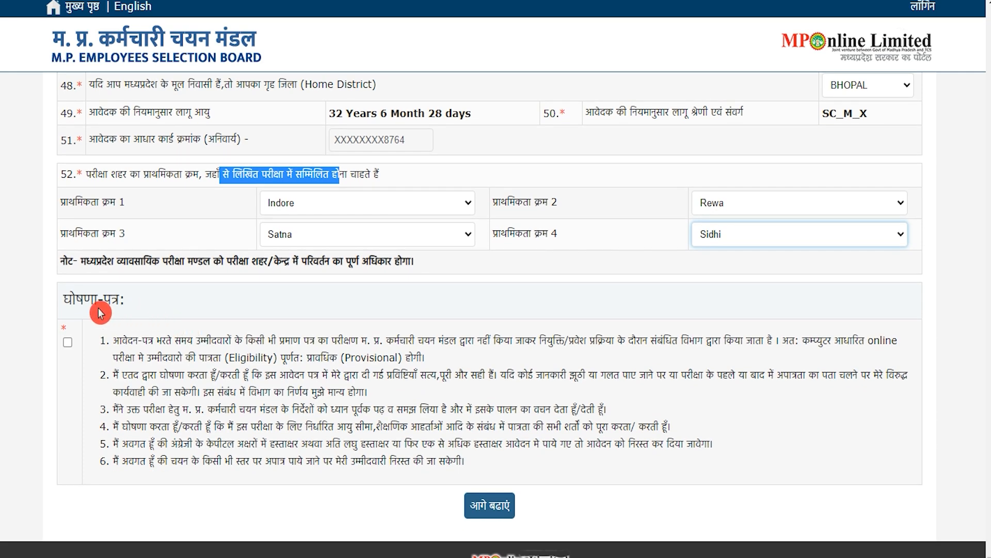
left_click(67, 341)
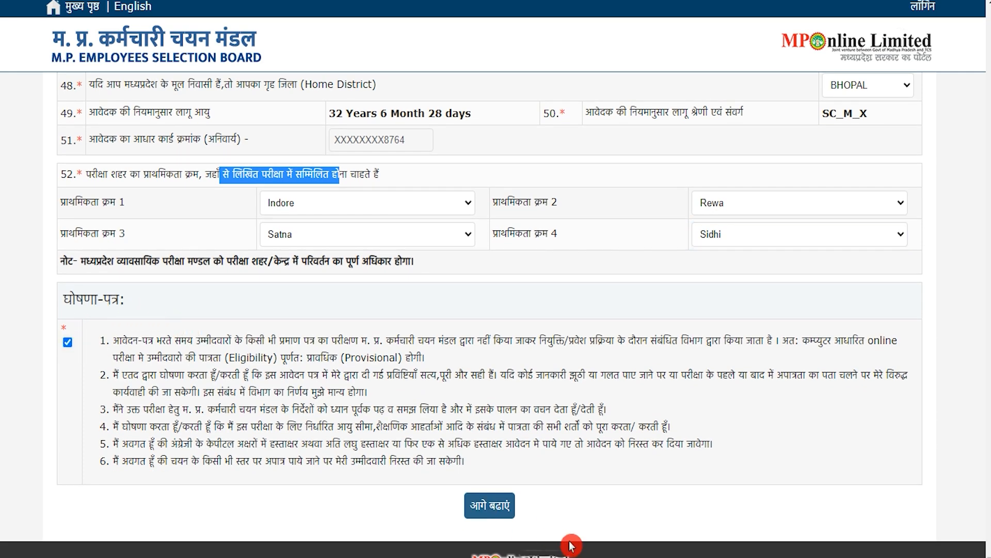
left_click(499, 508)
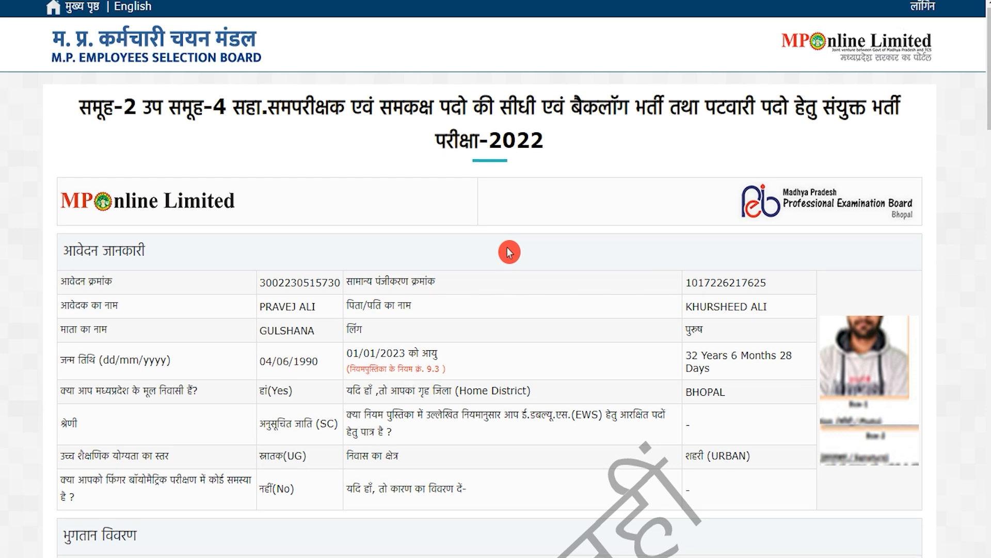
Print the application preview, then proceed to the MPOnline payment options
scroll(508, 252, "down", 15)
scroll(508, 252, "down", 15)
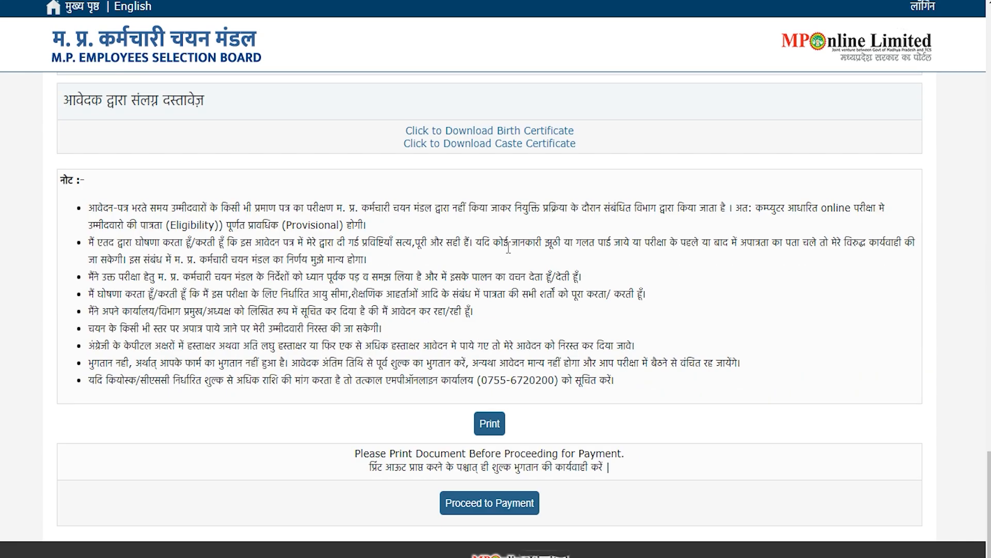
left_click(494, 426)
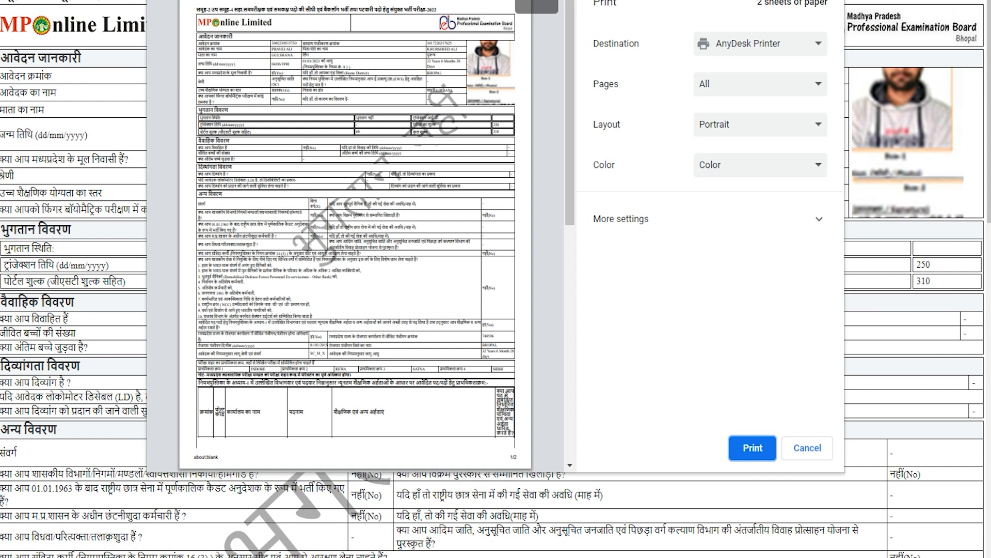
key("Escape")
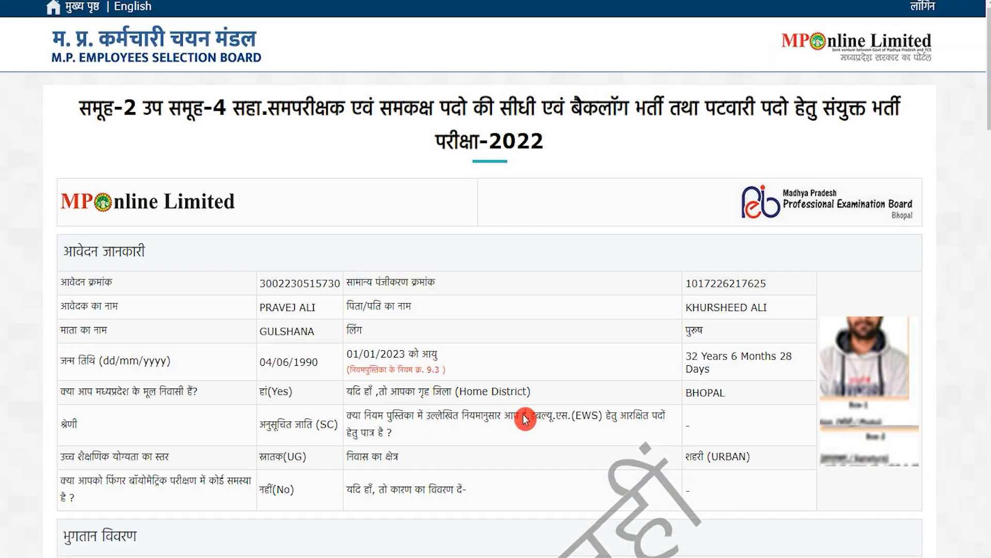
scroll(522, 377, "down", 20)
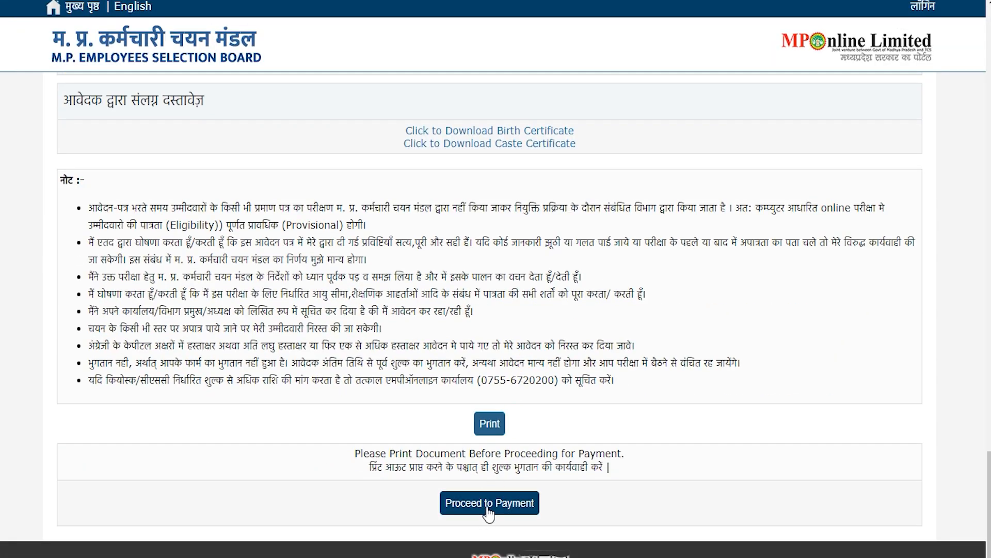
left_click(488, 506)
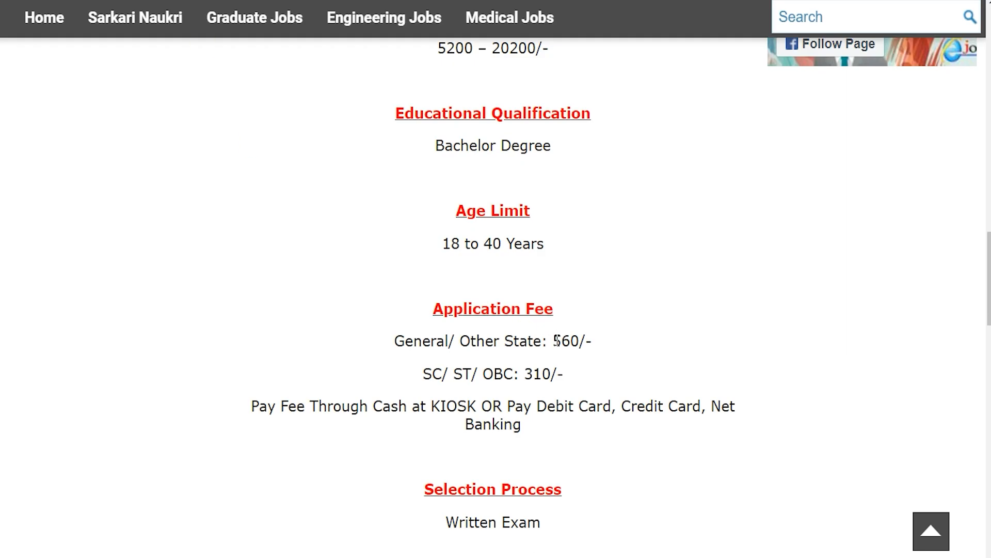
Highlight the 560 General fee and the 310 SC/ST/OBC fee line on the job post
left_click_drag(554, 341, 587, 338)
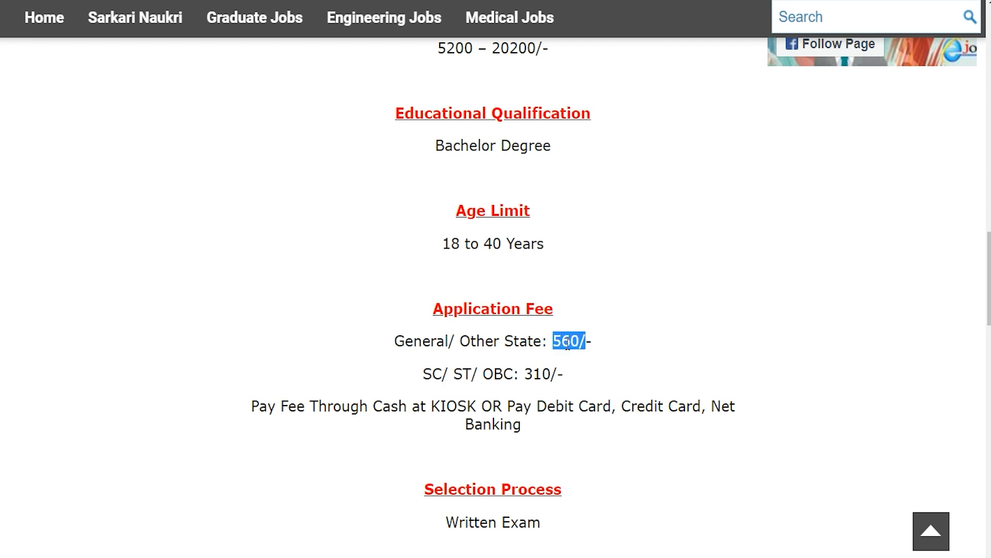
left_click_drag(443, 373, 551, 373)
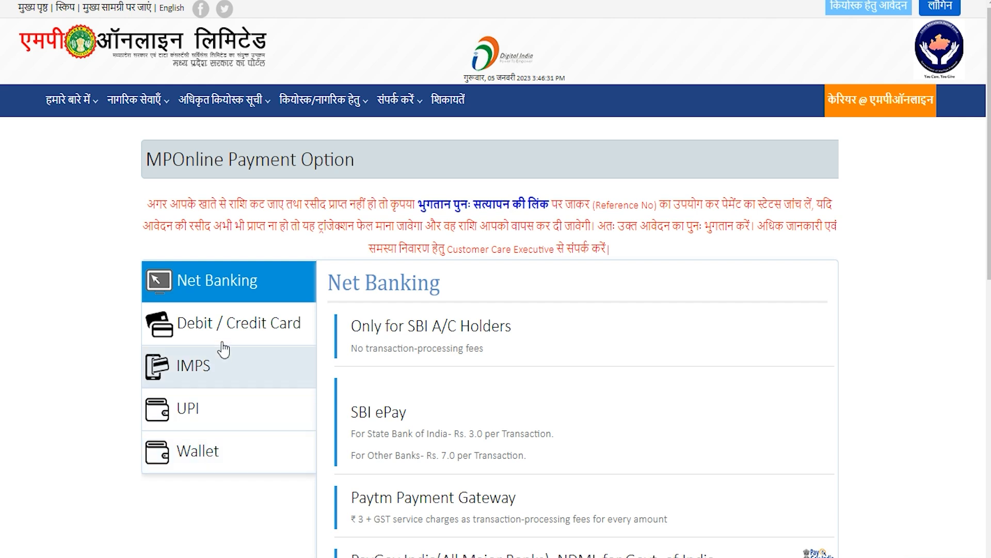
Pay the 310.00 fee by Debit/Credit Card through SBI ePay, reaching the card-details page
left_click(233, 324)
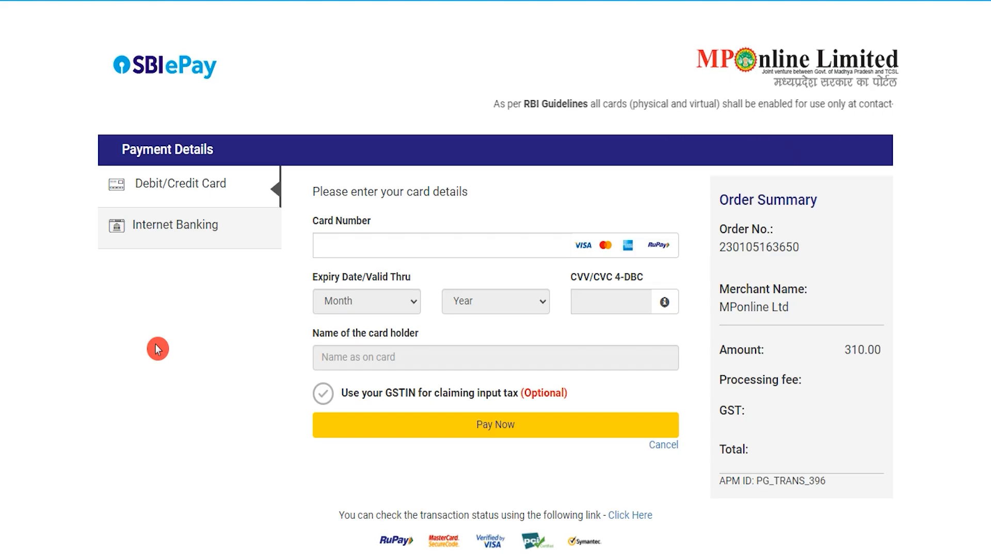
left_click(451, 246)
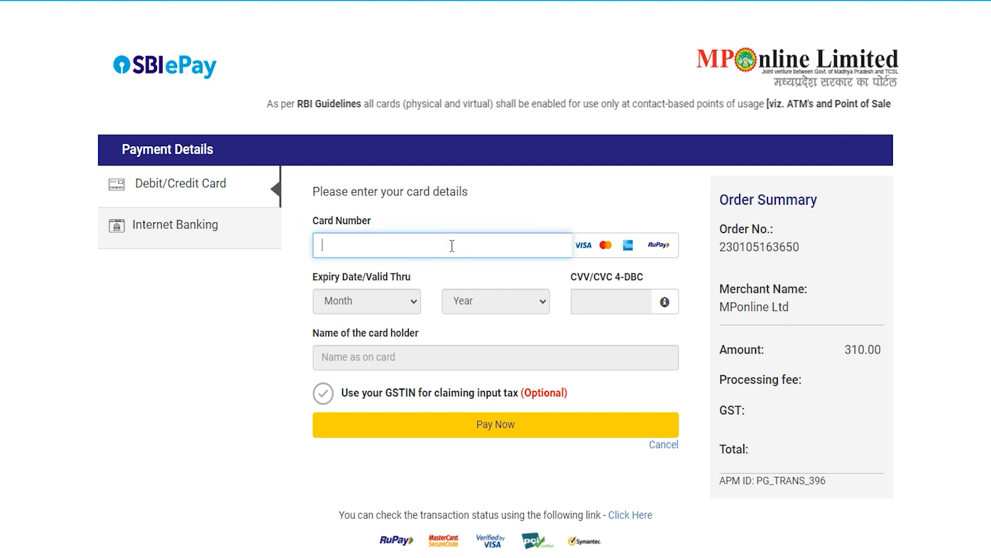
left_click(379, 304)
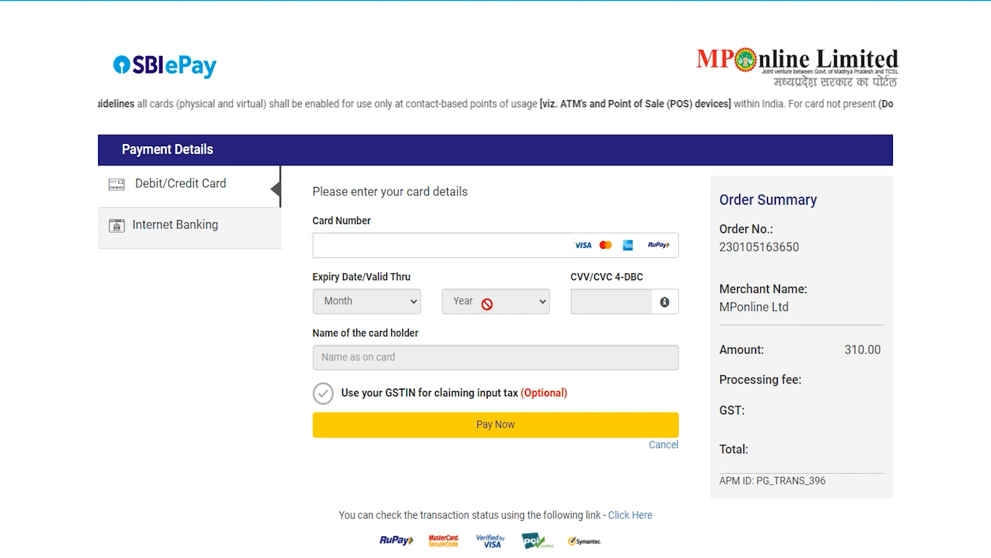